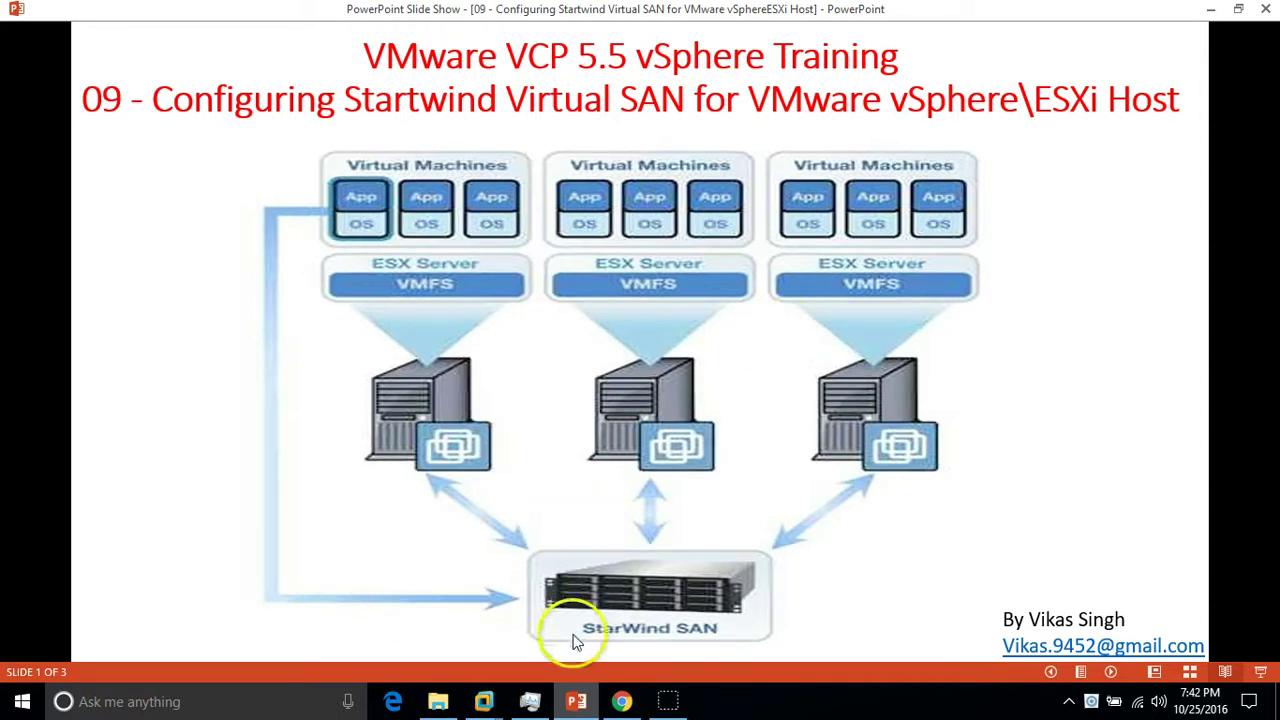
Advance the slideshow from the title slide to slide 2, listing the demo environment's hosts and IPs
click(575, 700)
click(575, 700)
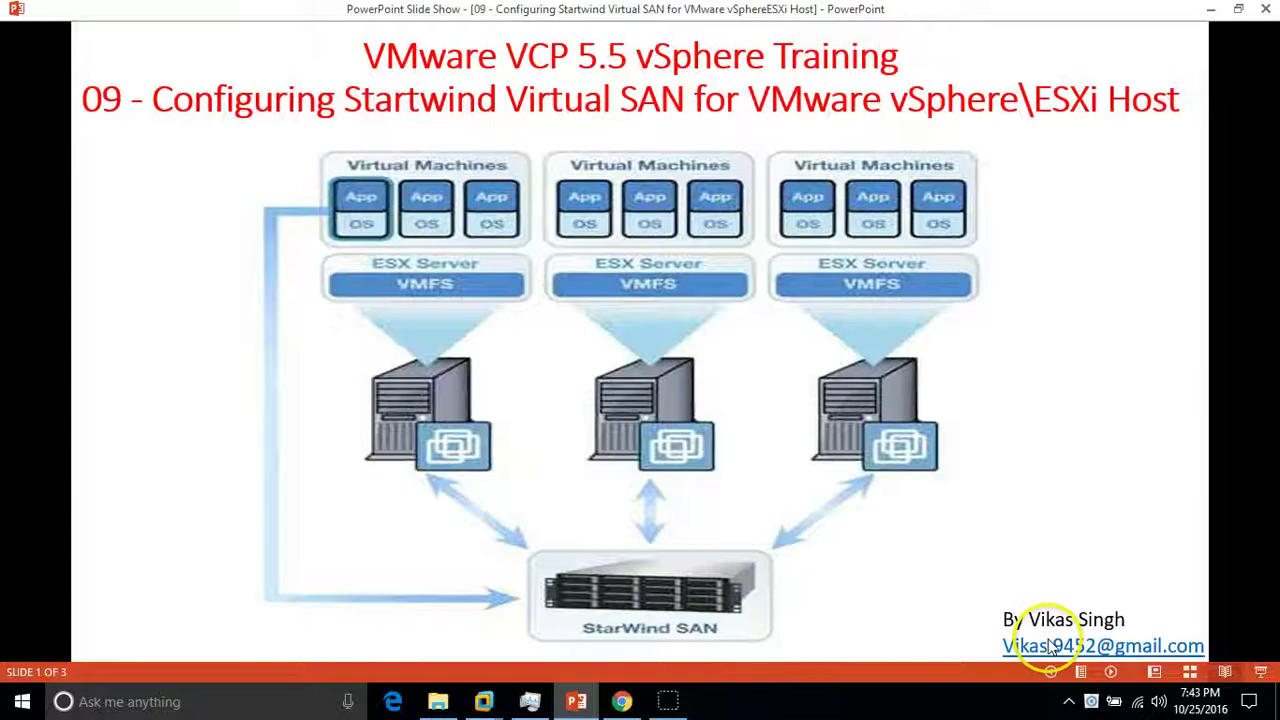
click(1111, 673)
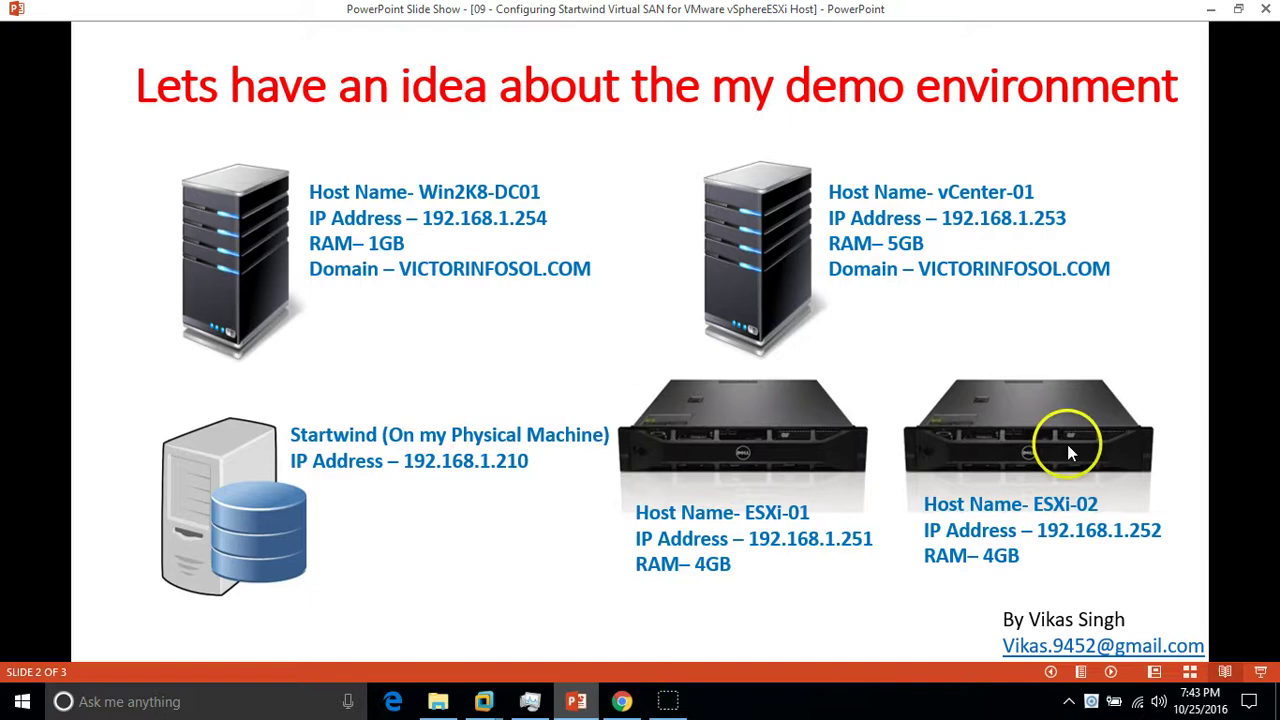
click(576, 701)
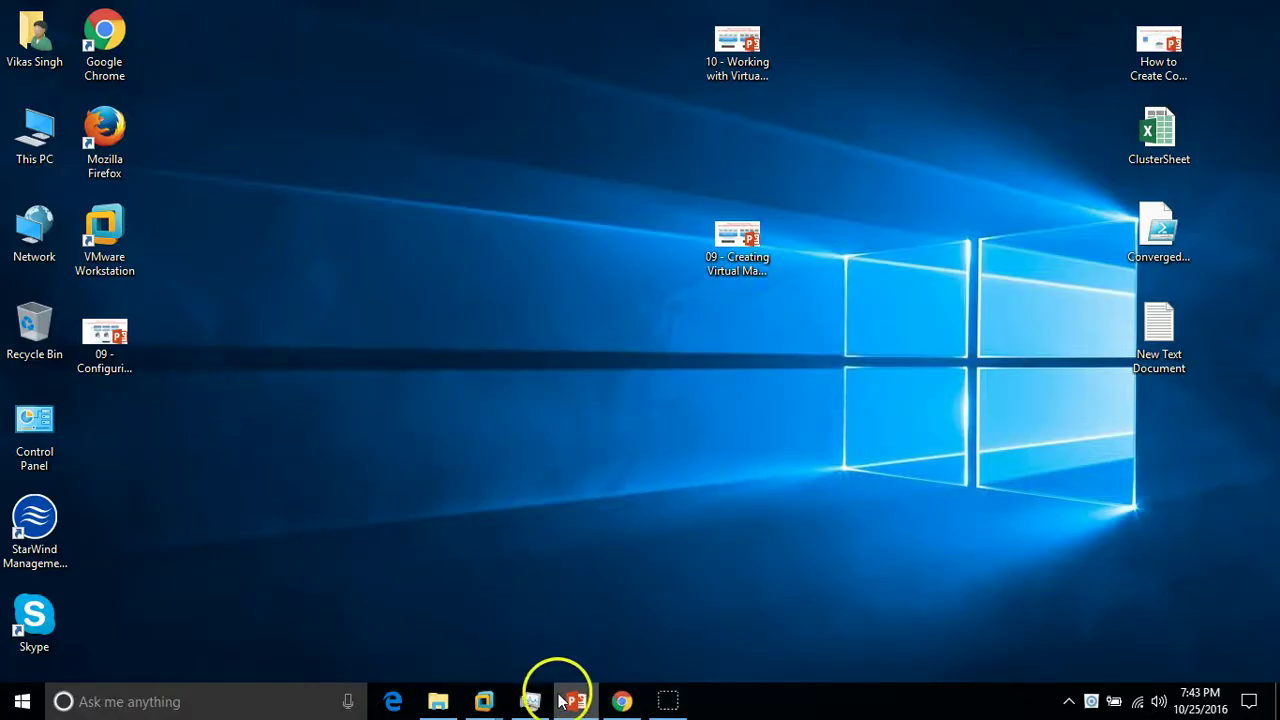
click(564, 702)
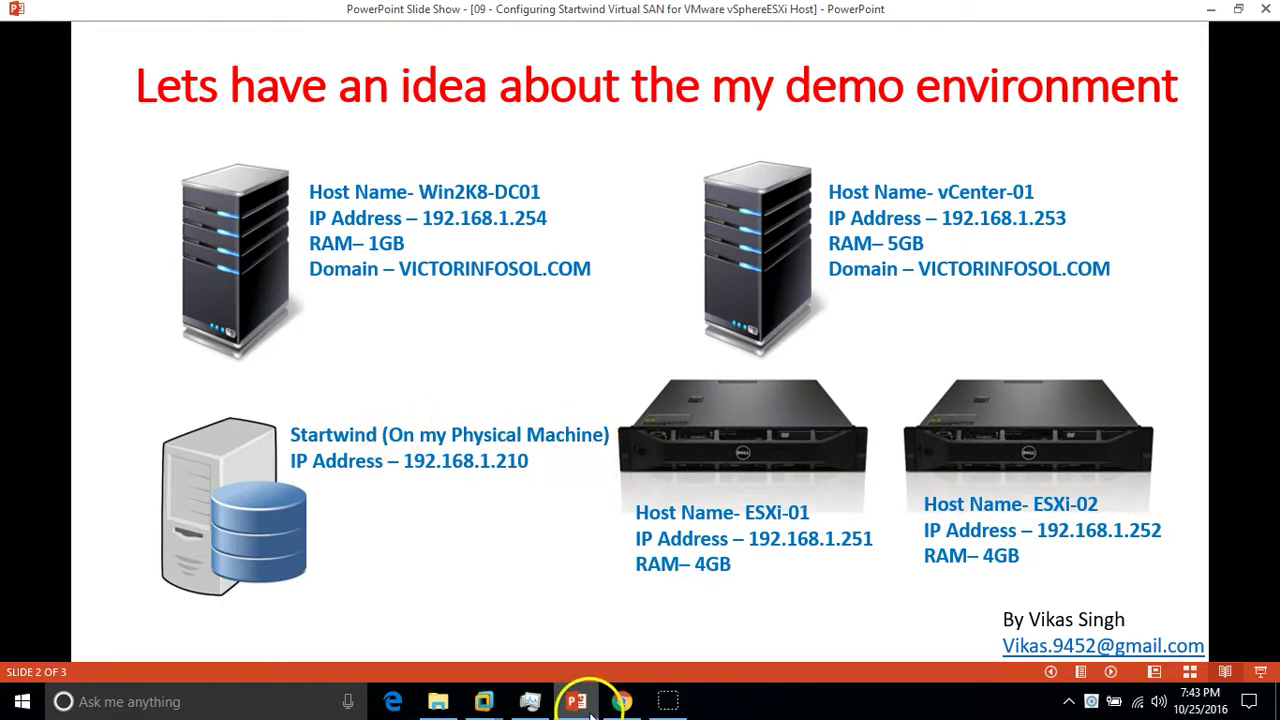
Open Control Panel from its desktop shortcut
click(555, 685)
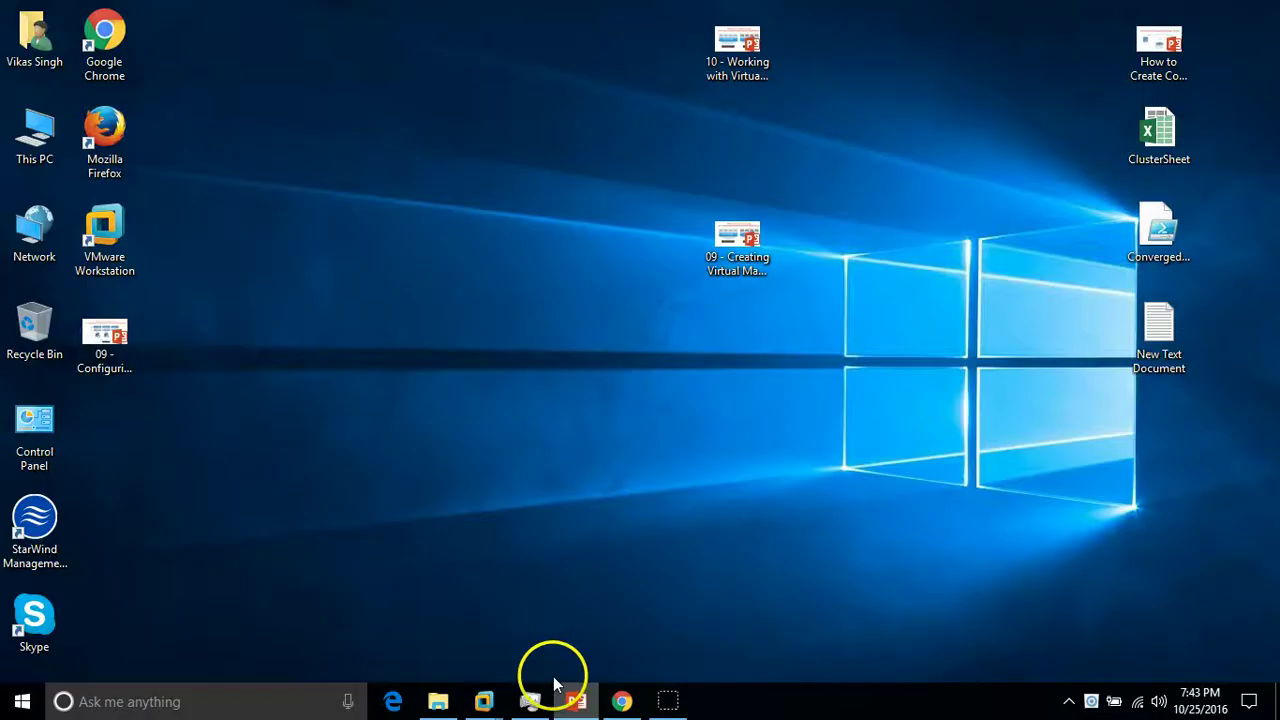
click(45, 525)
click(45, 434)
click(449, 428)
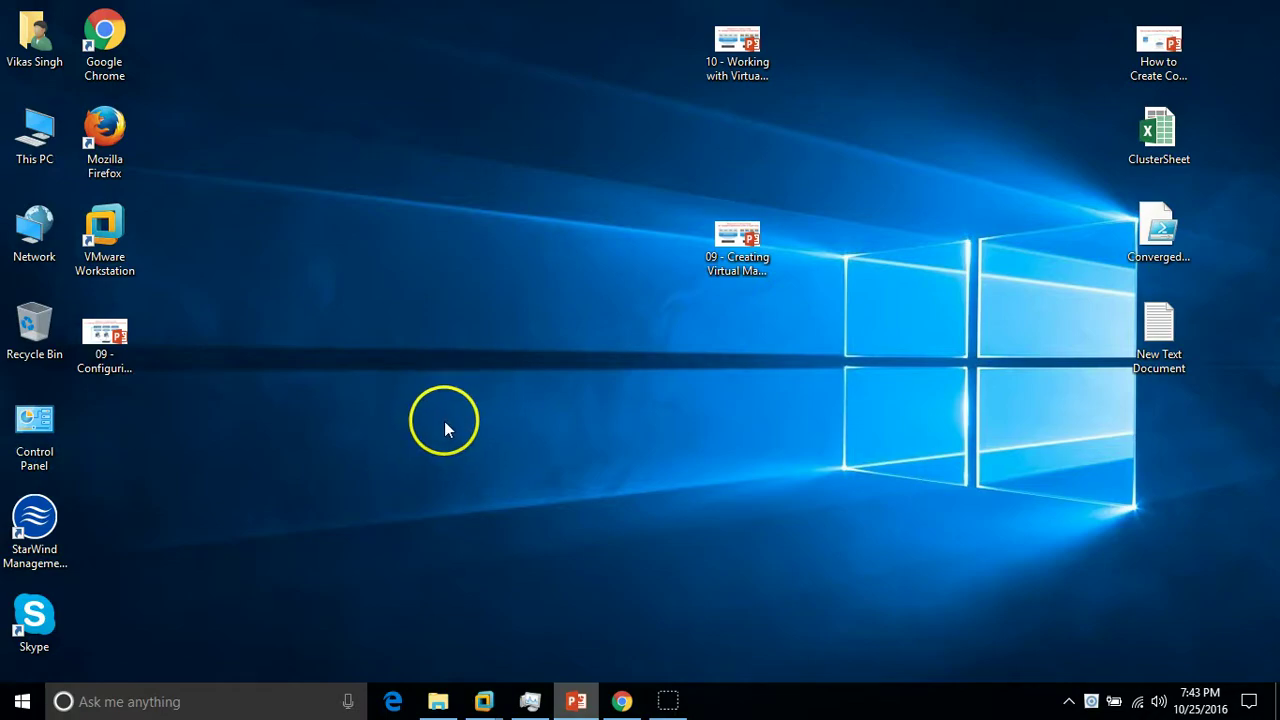
double_click(34, 425)
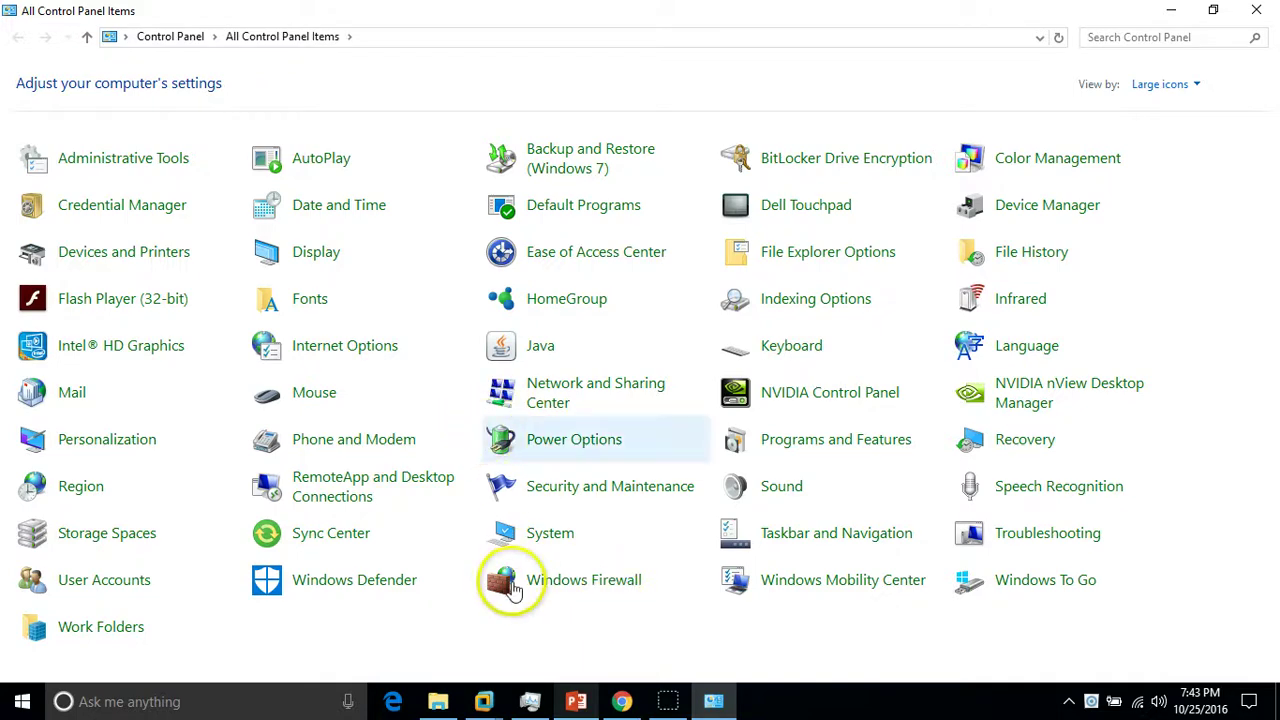
click(713, 700)
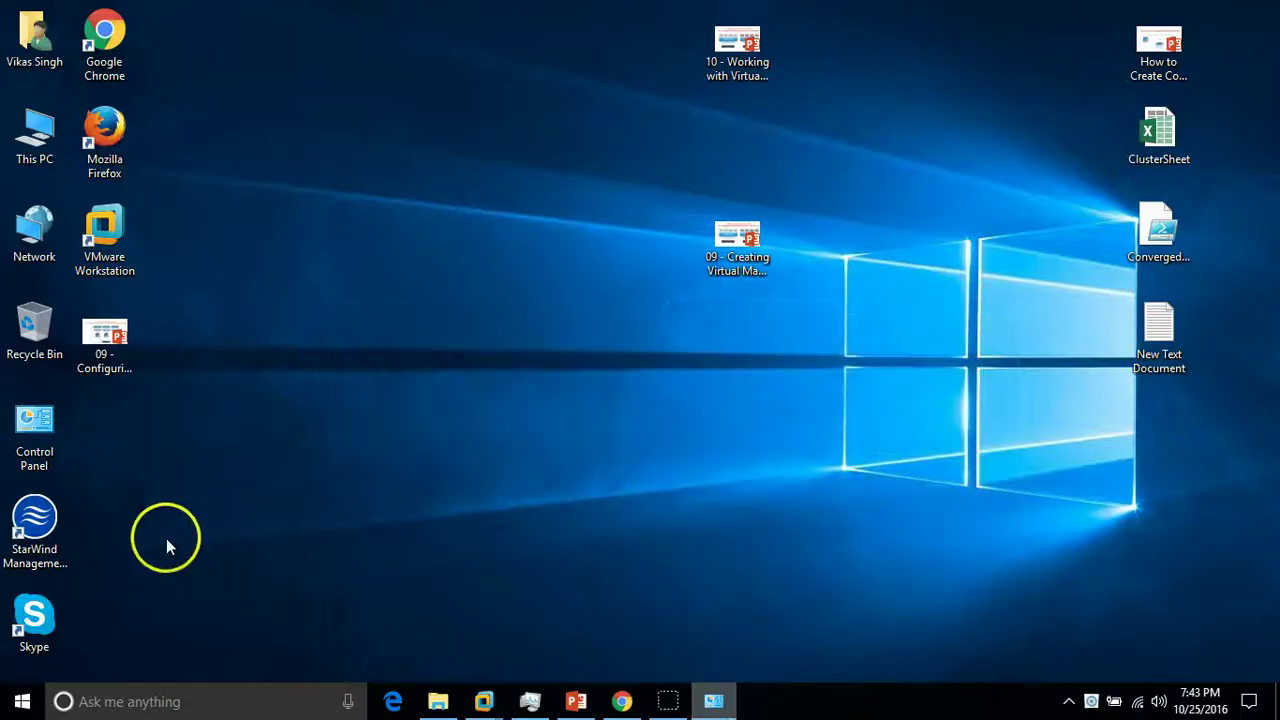
click(62, 530)
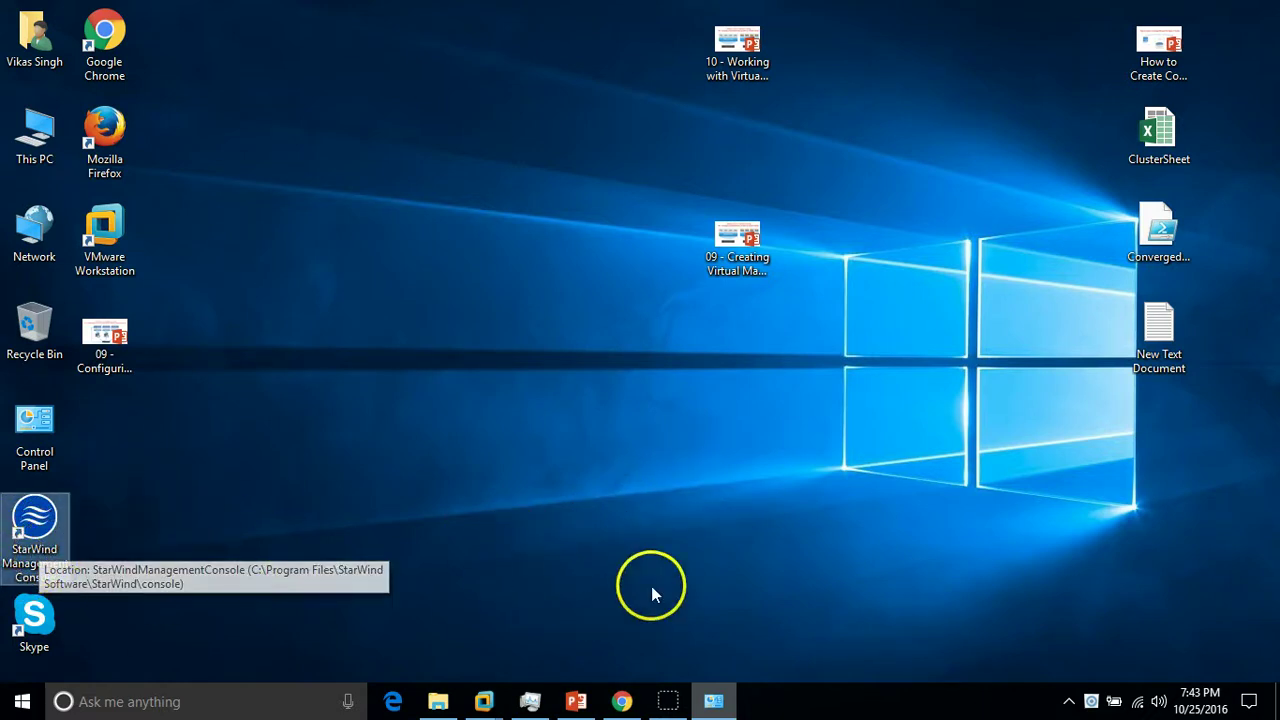
click(714, 702)
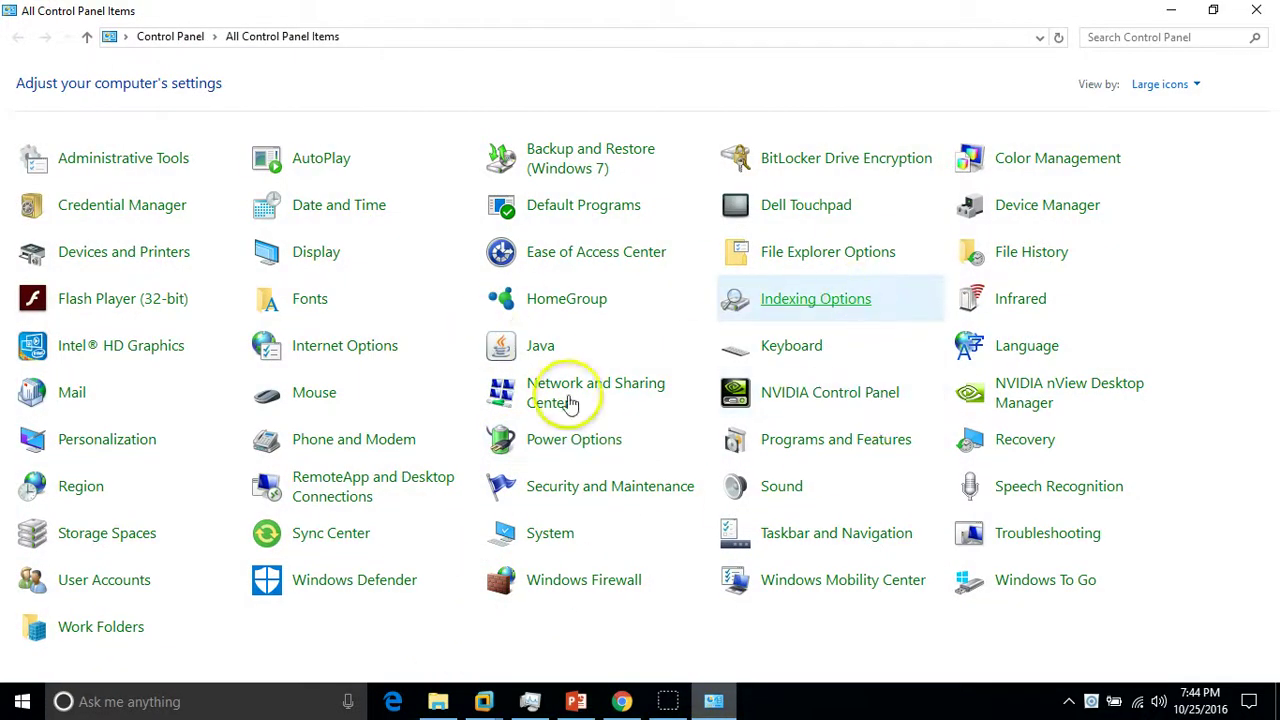
Find StarWind Virtual SAN V8 Build 9996 (8.0.9996) in the installed programs list, then close the window
click(860, 447)
click(350, 500)
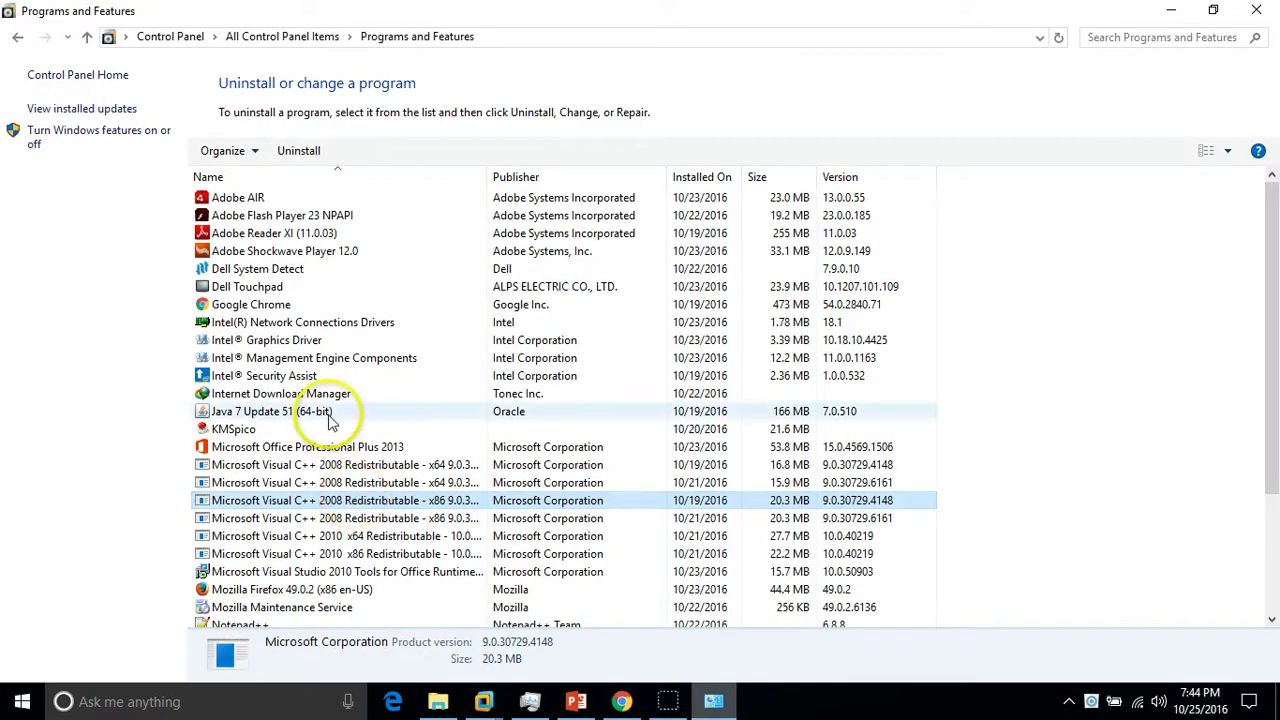
scroll(325, 560, down, 3)
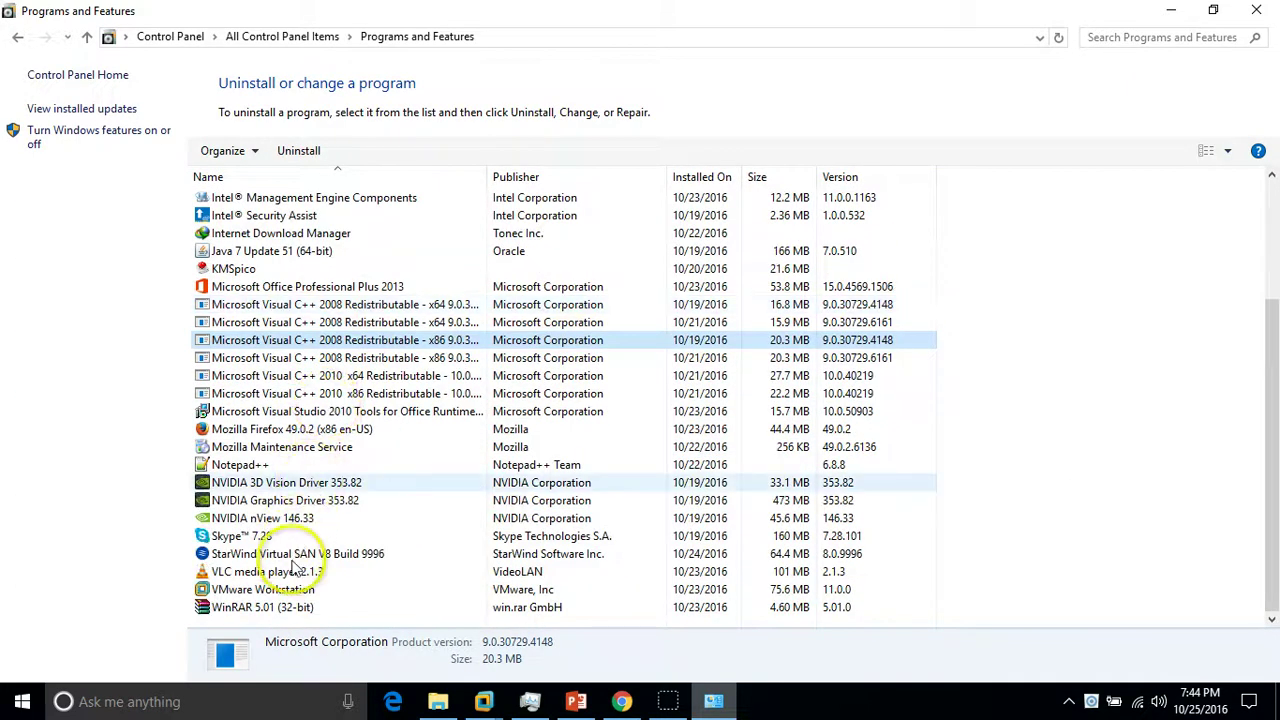
click(292, 556)
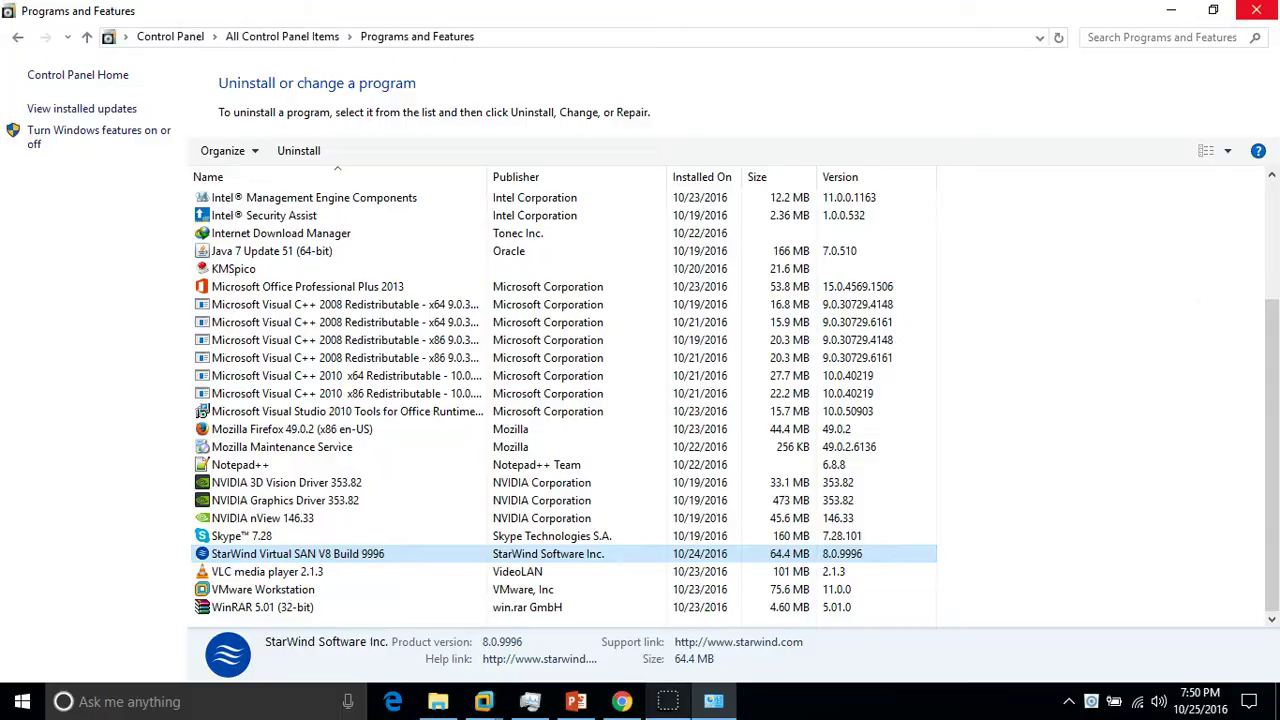
click(1256, 10)
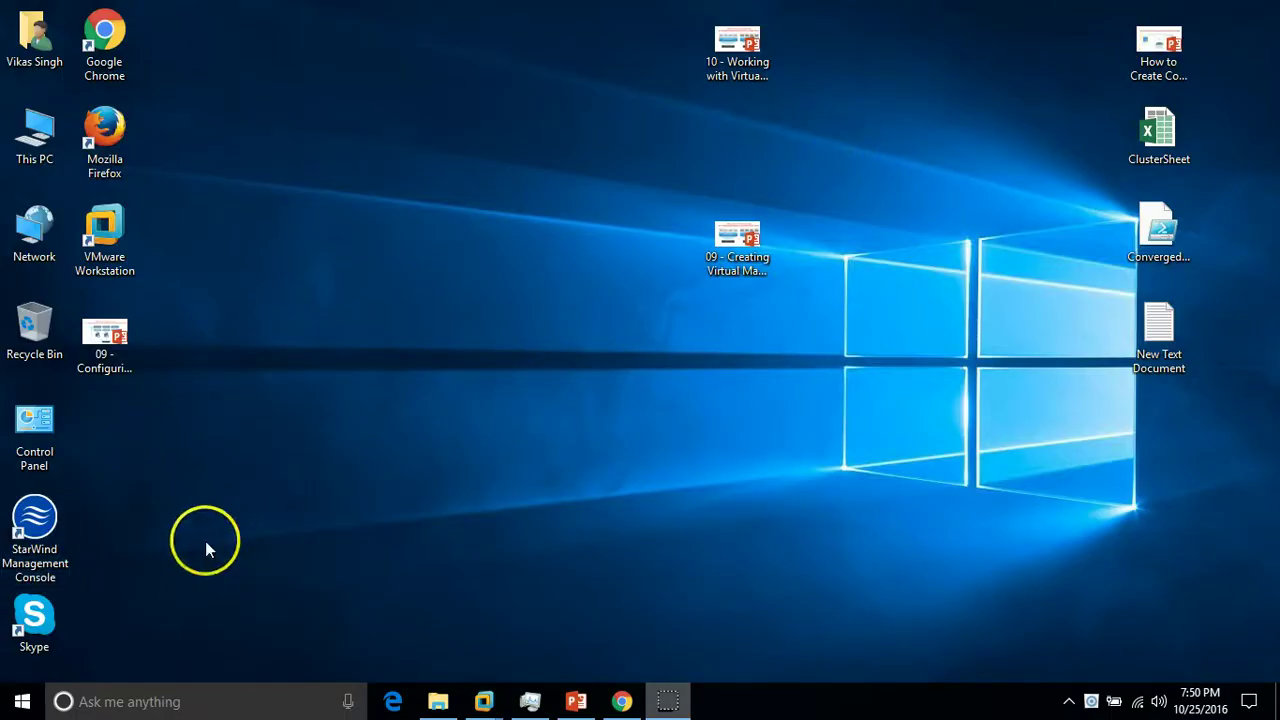
Launch StarWind Management Console from the desktop shortcut to view the VICTOR-LP server at 192.168.1.210:3261
click(52, 563)
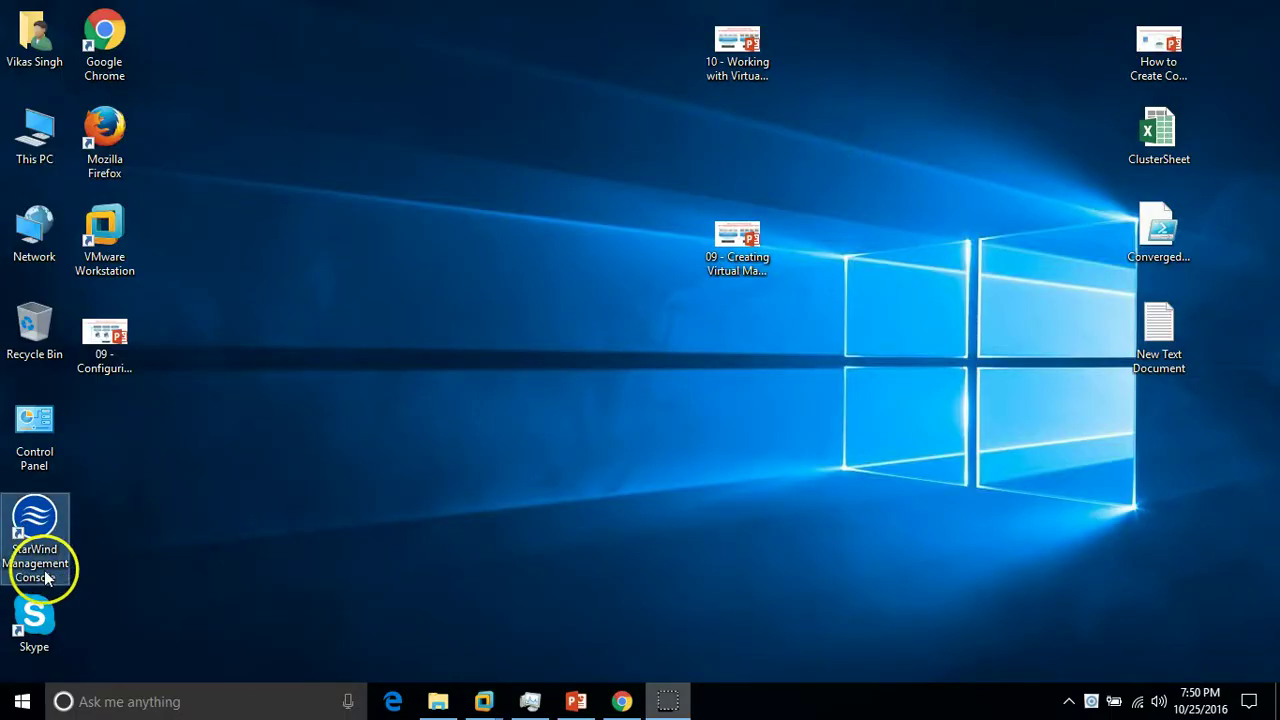
double_click(48, 572)
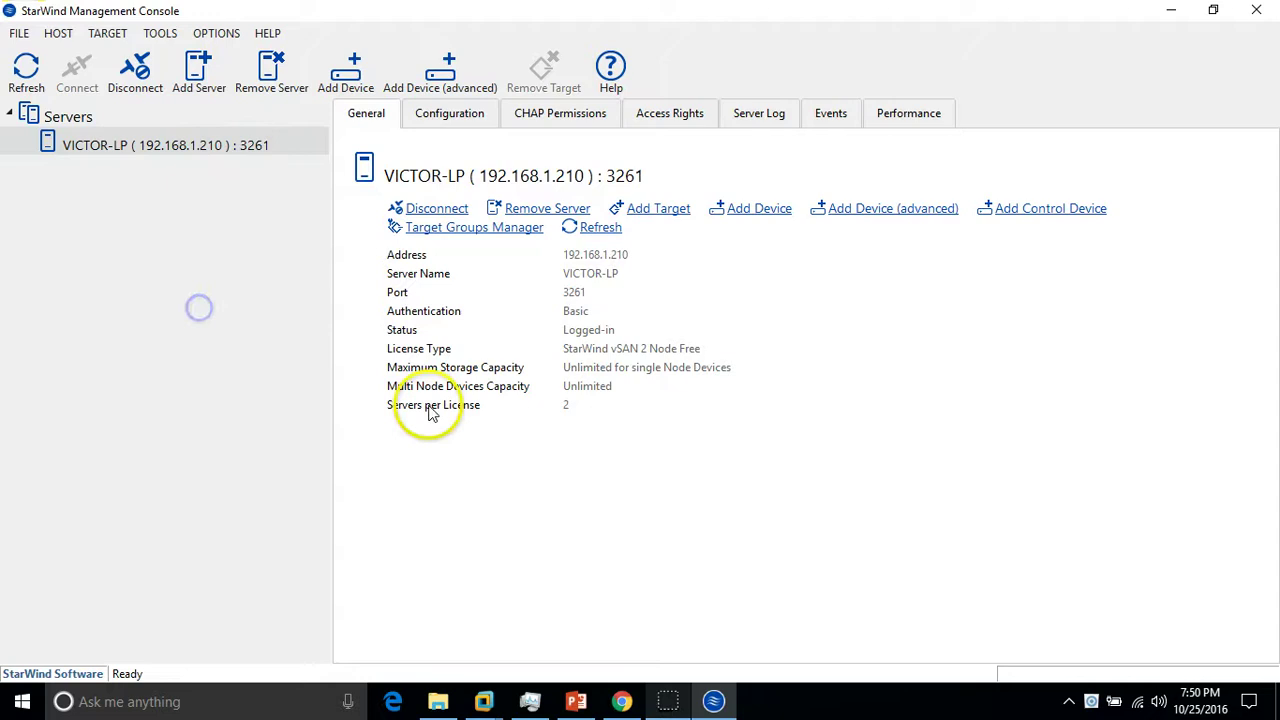
Open Command Prompt with Win+R and cmd, then run hostname to get VICTOR-LP
click(165, 147)
key(super+r)
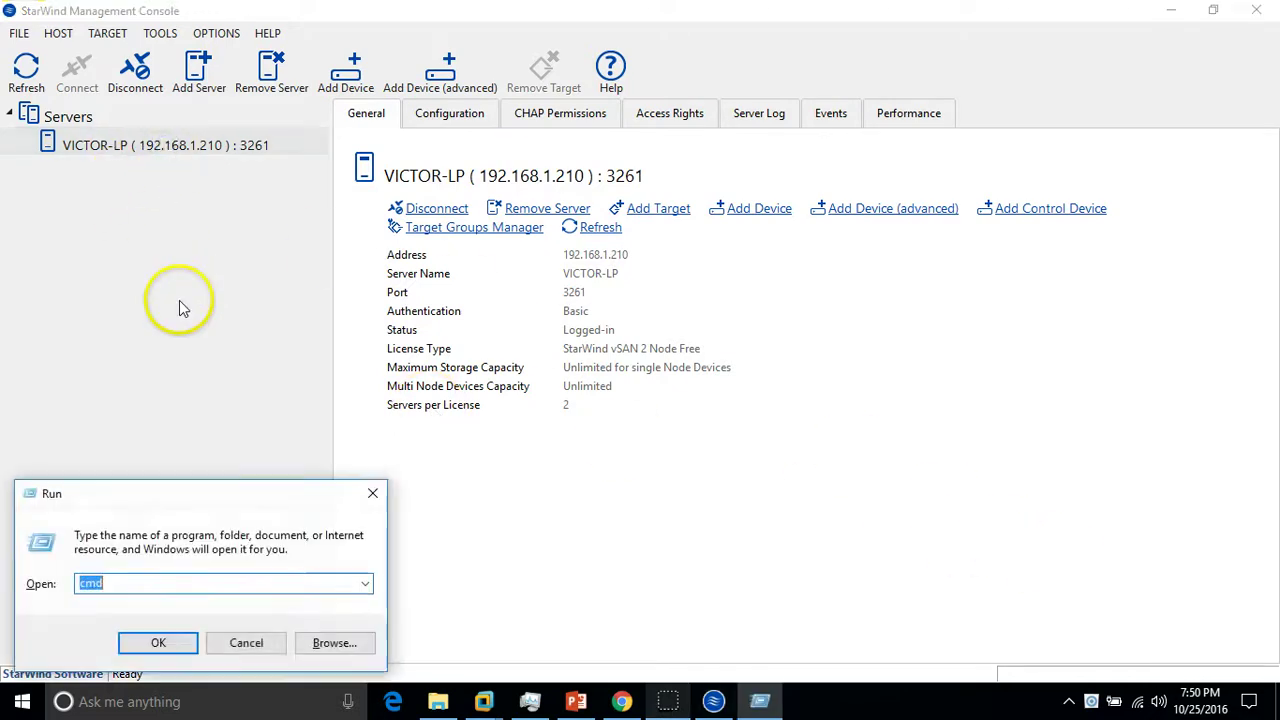
text(cmd)
key(Return)
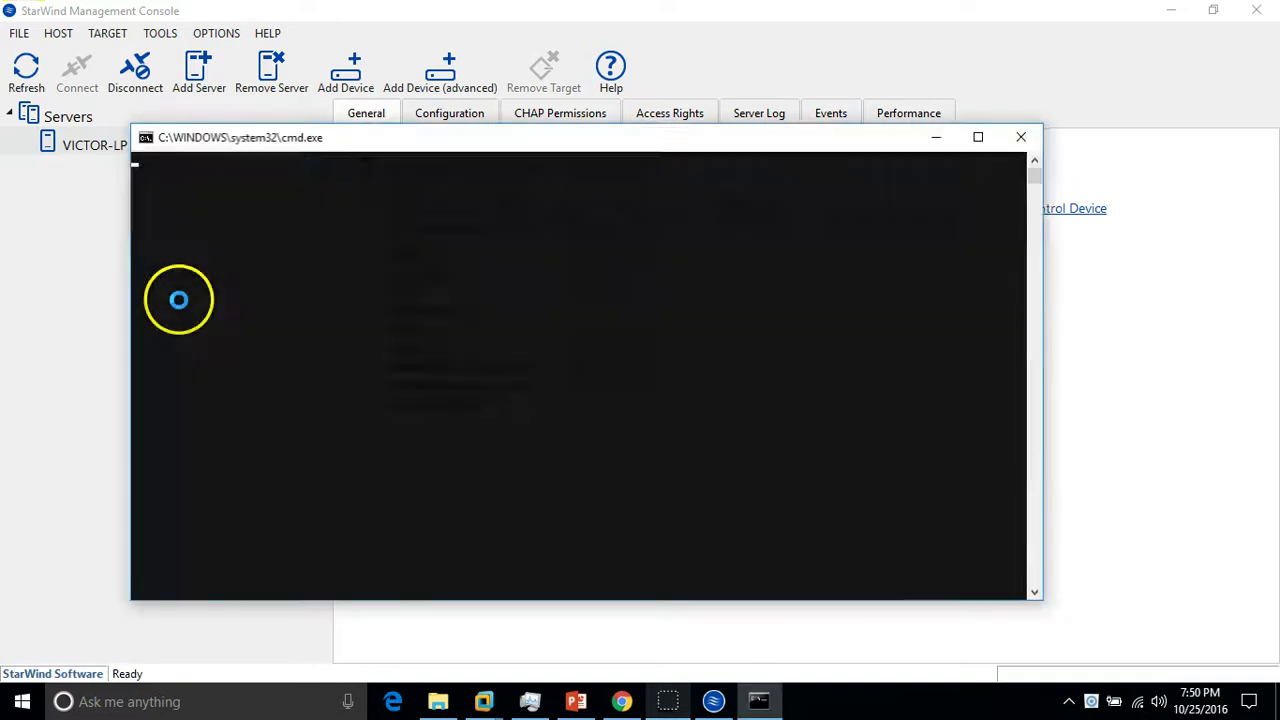
text(hostname)
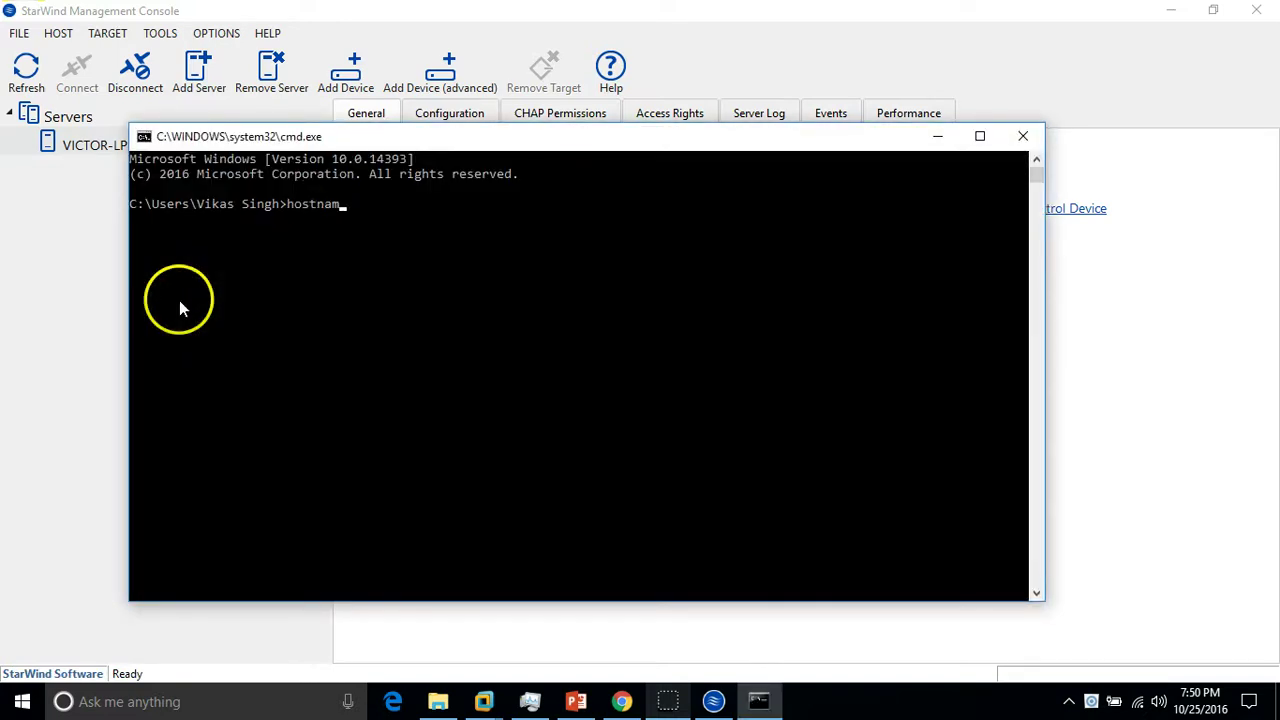
key(Return)
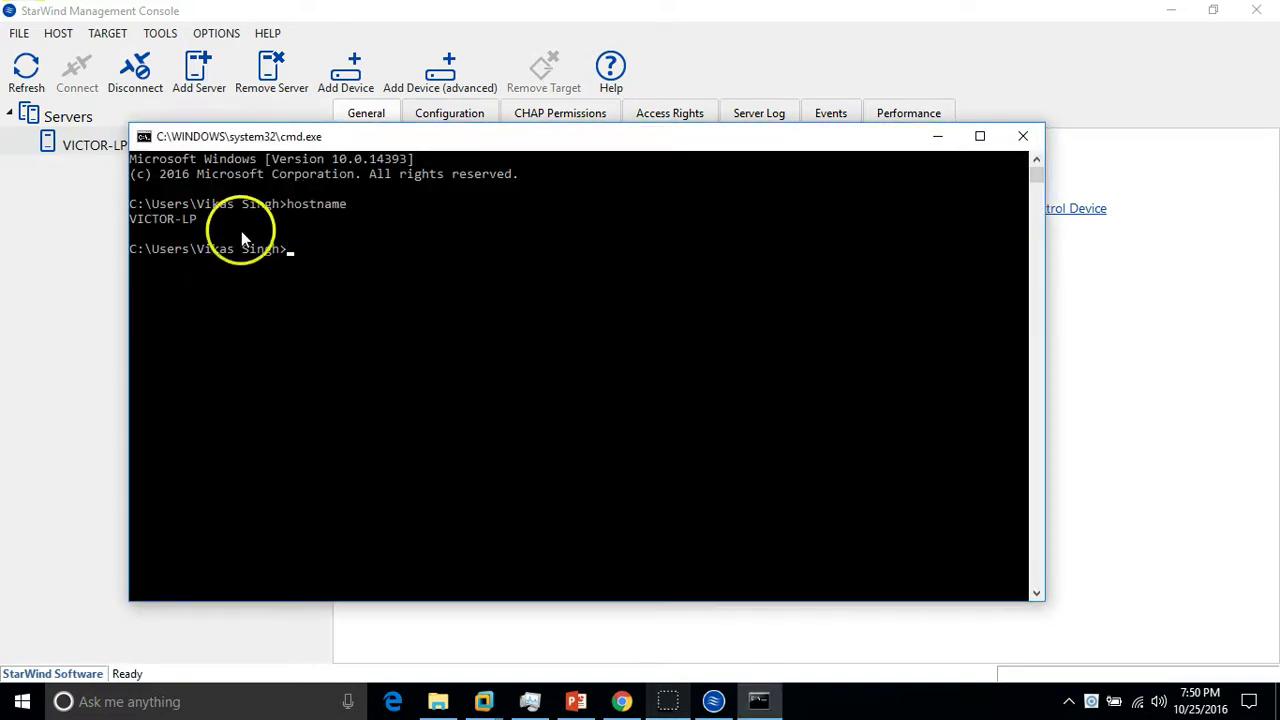
drag(285, 142, 316, 224)
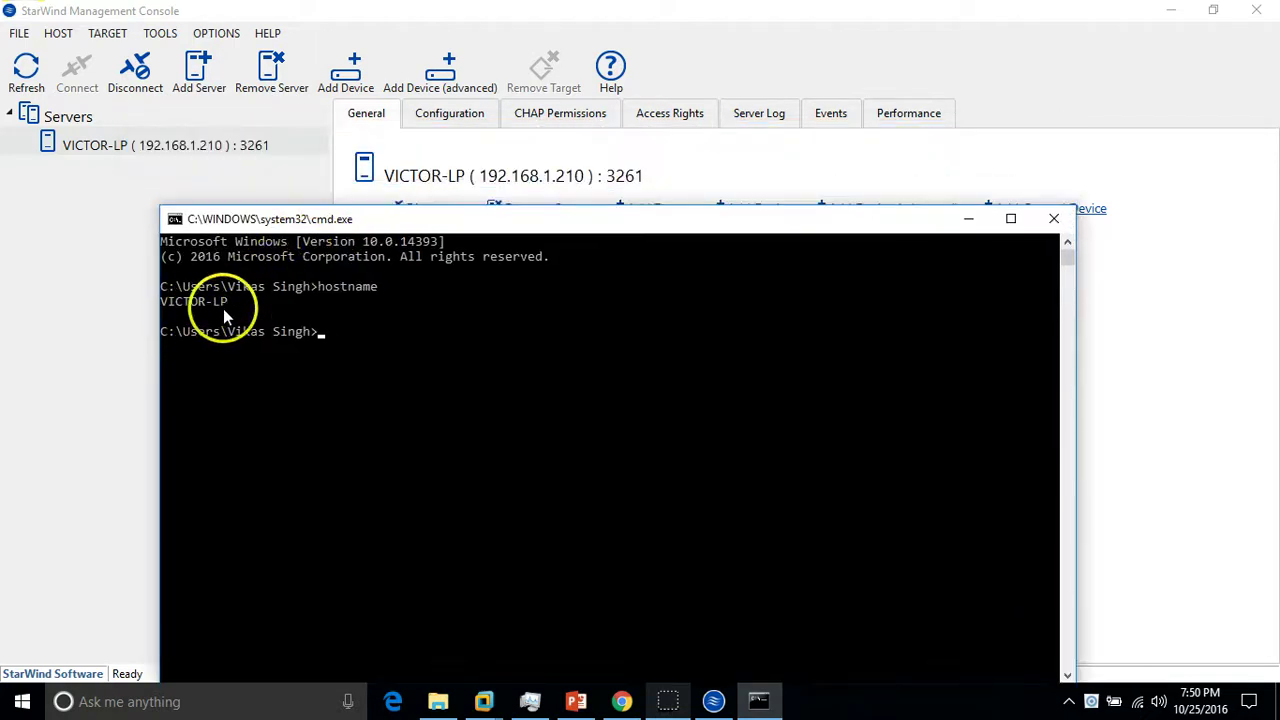
Close Command Prompt, reconnect to the VICTOR-LP server at 192.168.1.210, and view its General details
click(1052, 219)
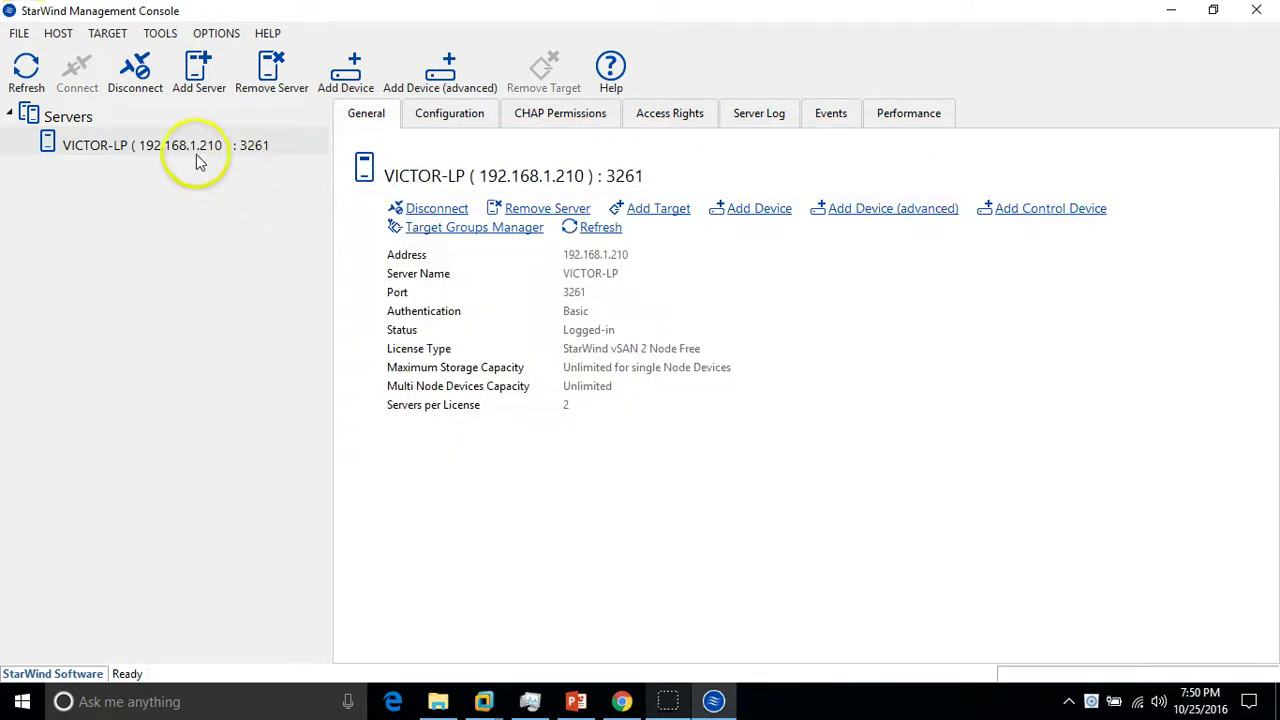
click(188, 150)
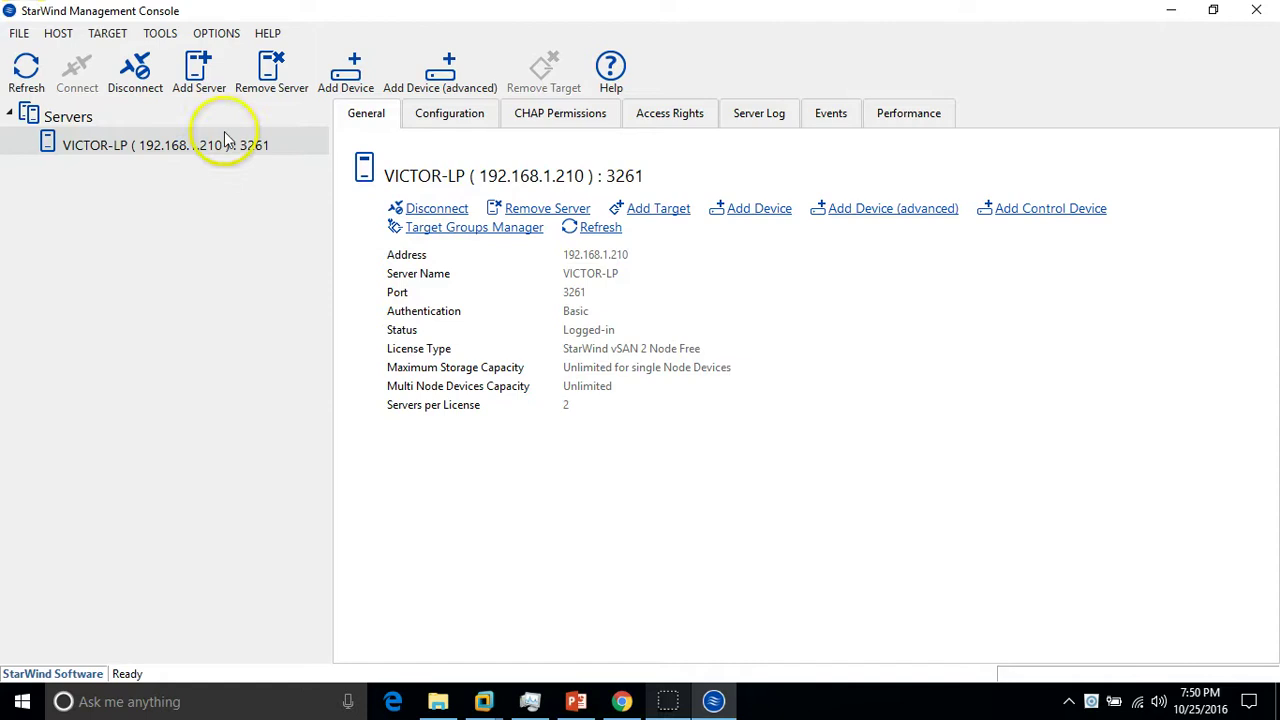
click(148, 85)
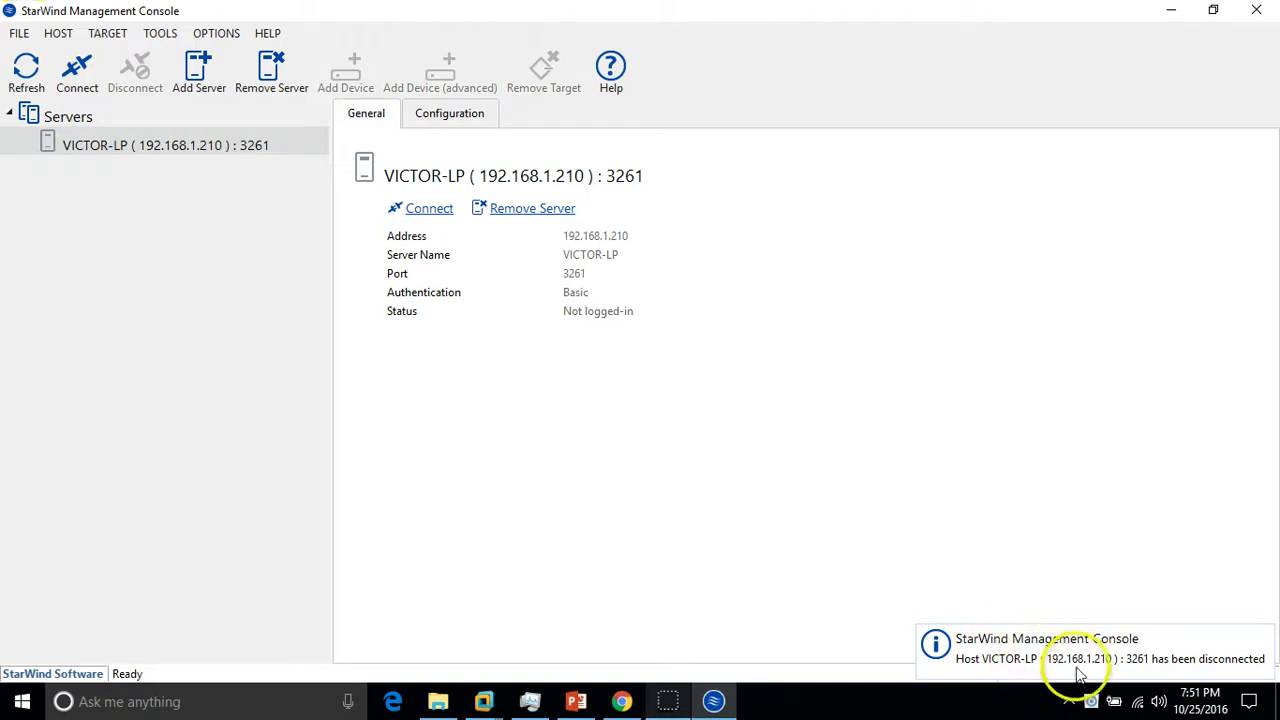
click(445, 210)
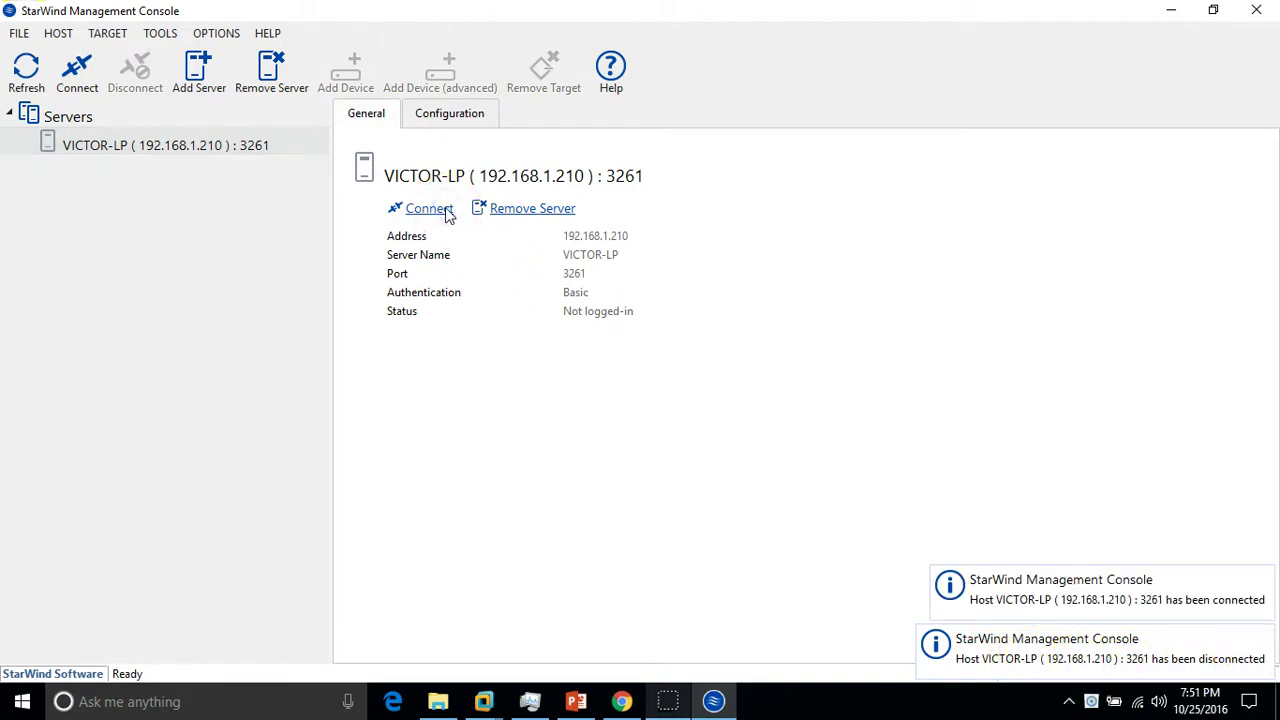
click(435, 237)
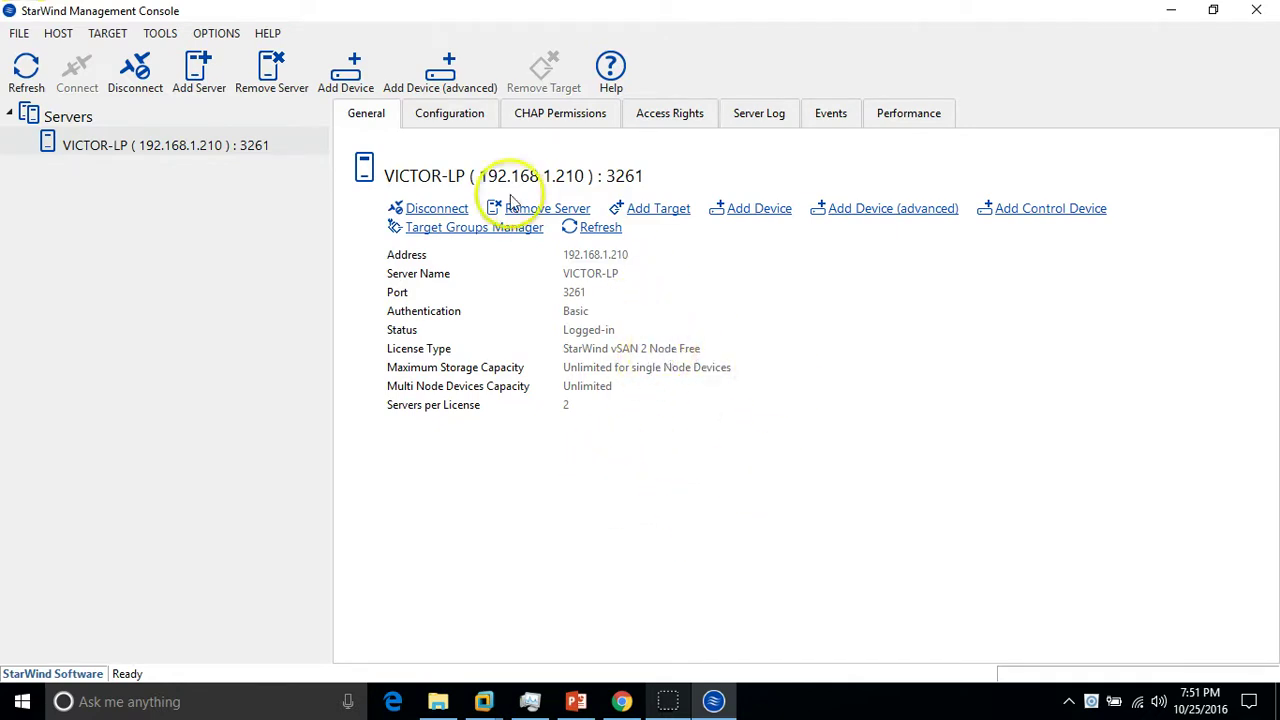
click(455, 117)
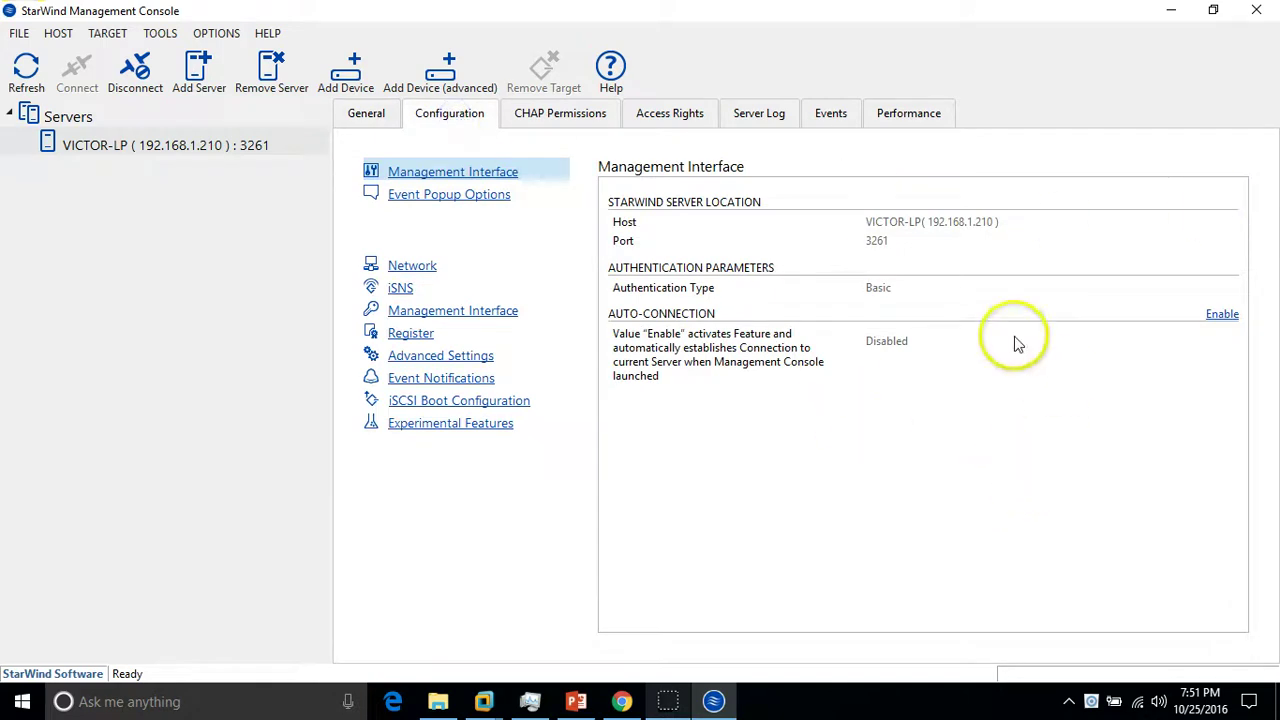
click(369, 124)
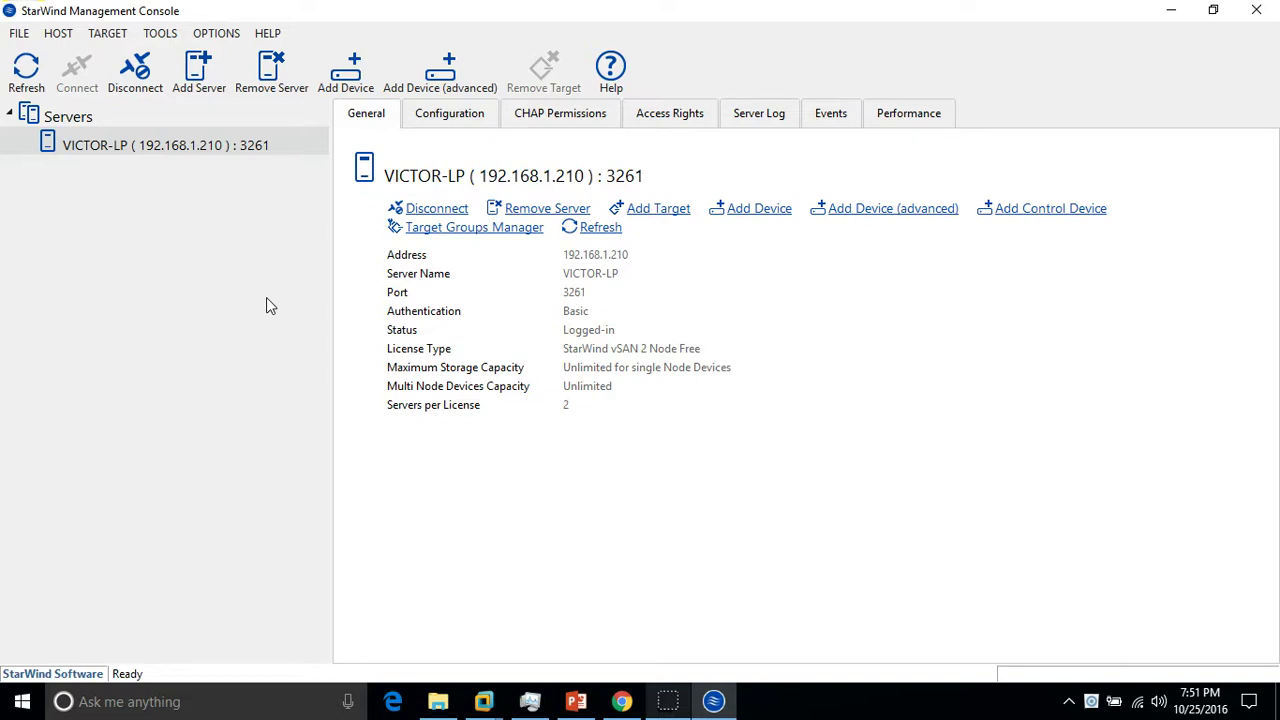
Start the advanced Add Device wizard for a file-backed Virtual Disk hard disk device
click(473, 88)
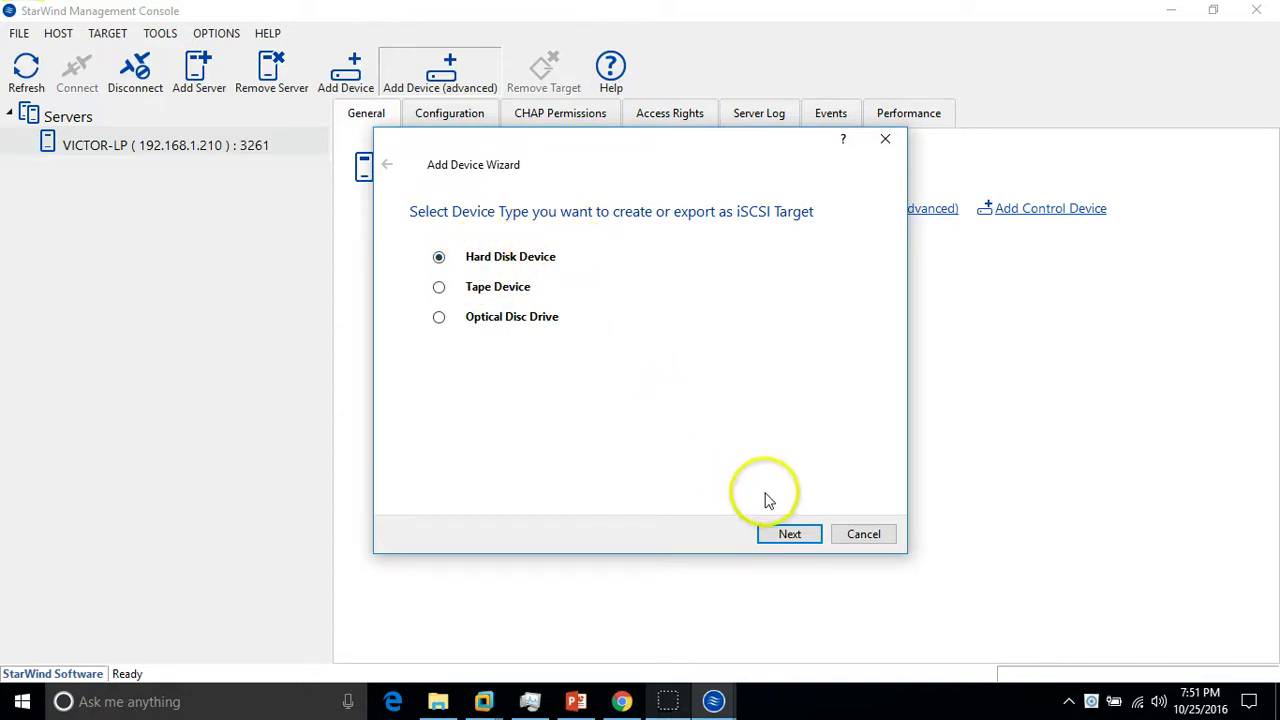
click(783, 535)
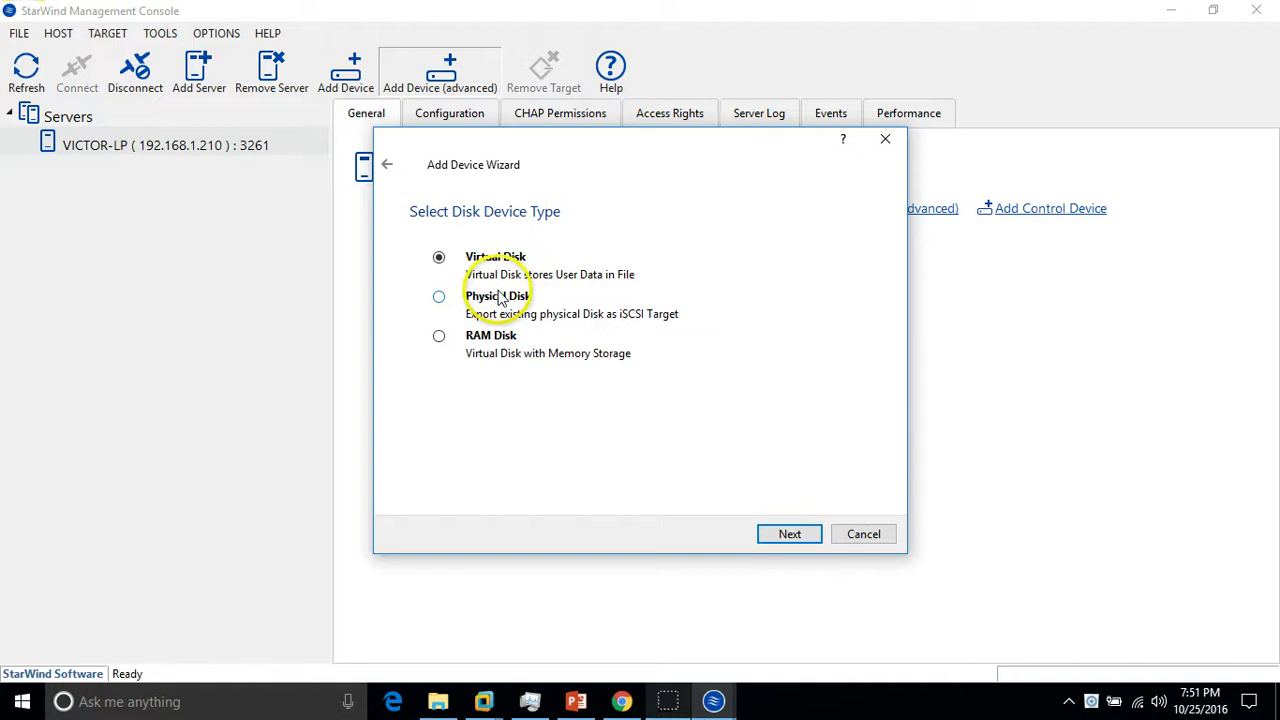
click(494, 302)
click(479, 342)
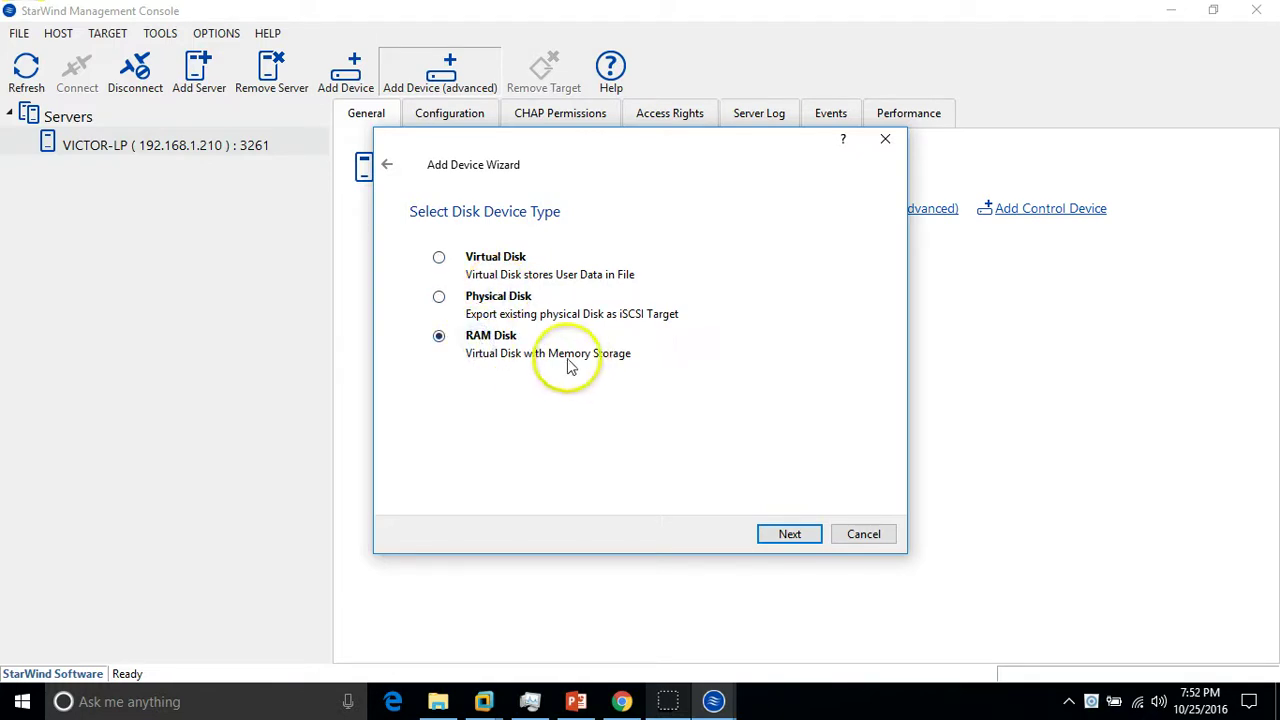
click(506, 257)
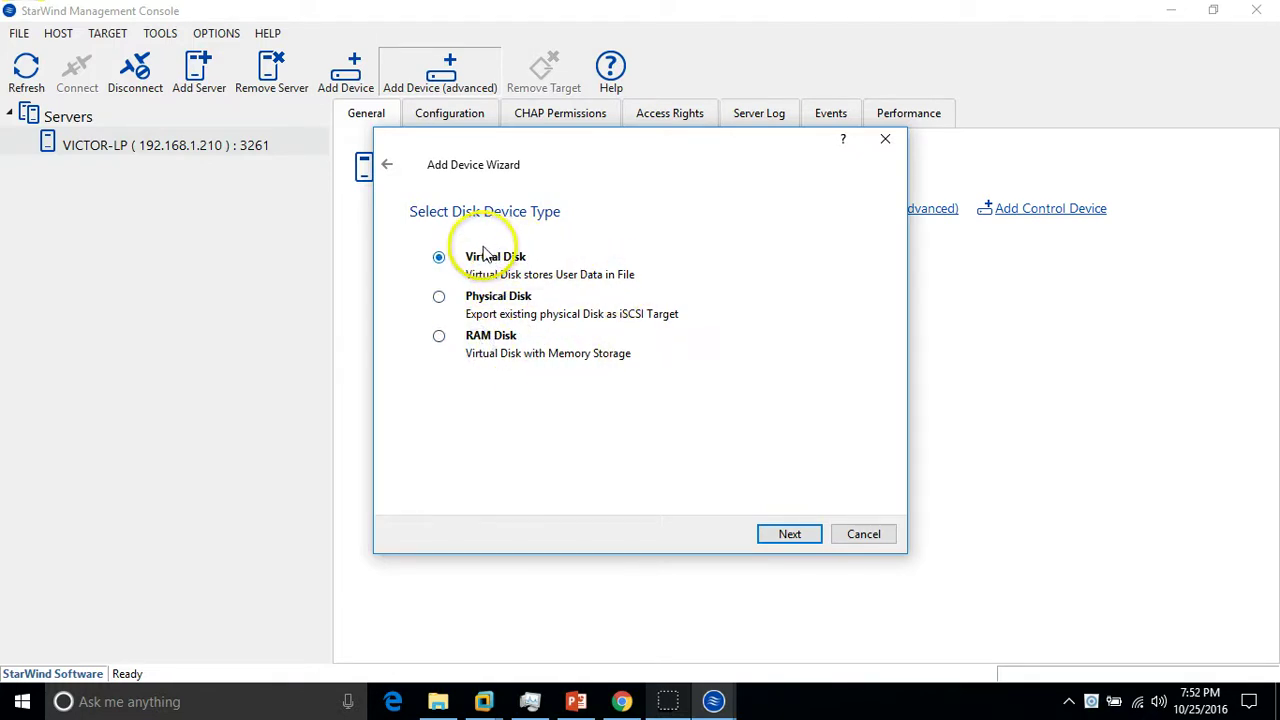
click(790, 535)
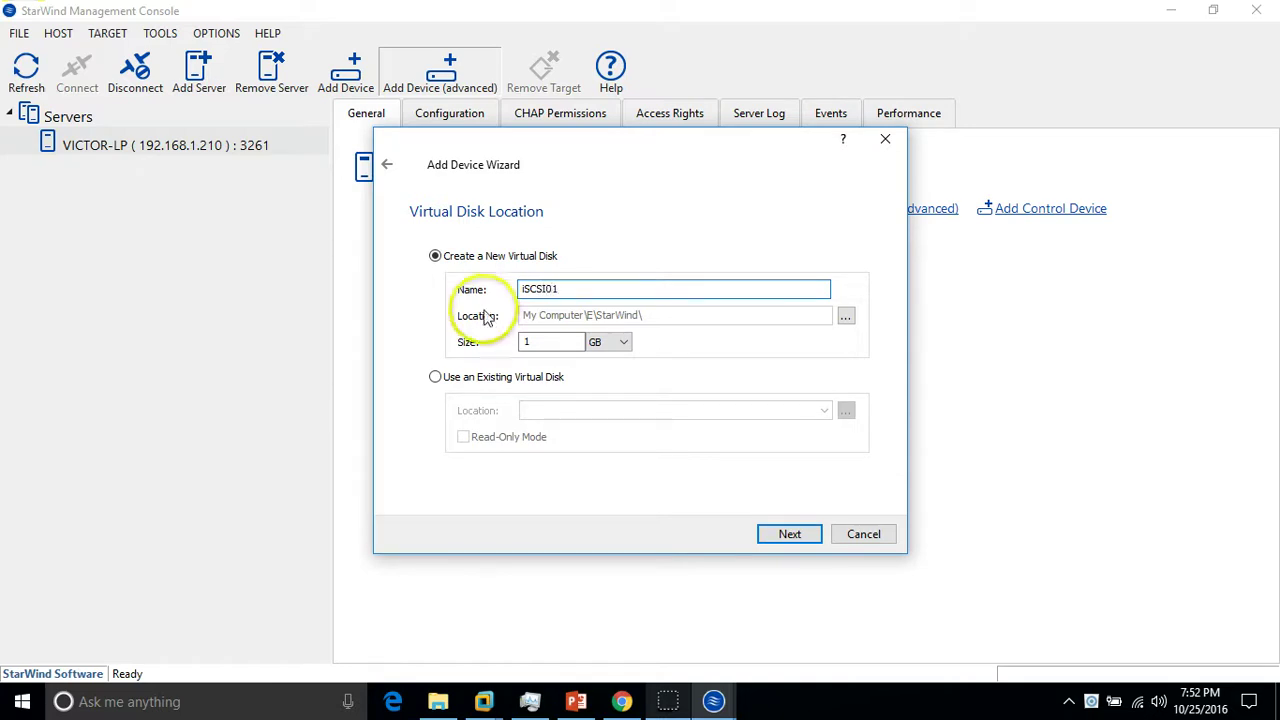
Size the virtual disk at 101 GB, keeping thick provisioning, Write-Back caching and no Flash Cache
click(540, 342)
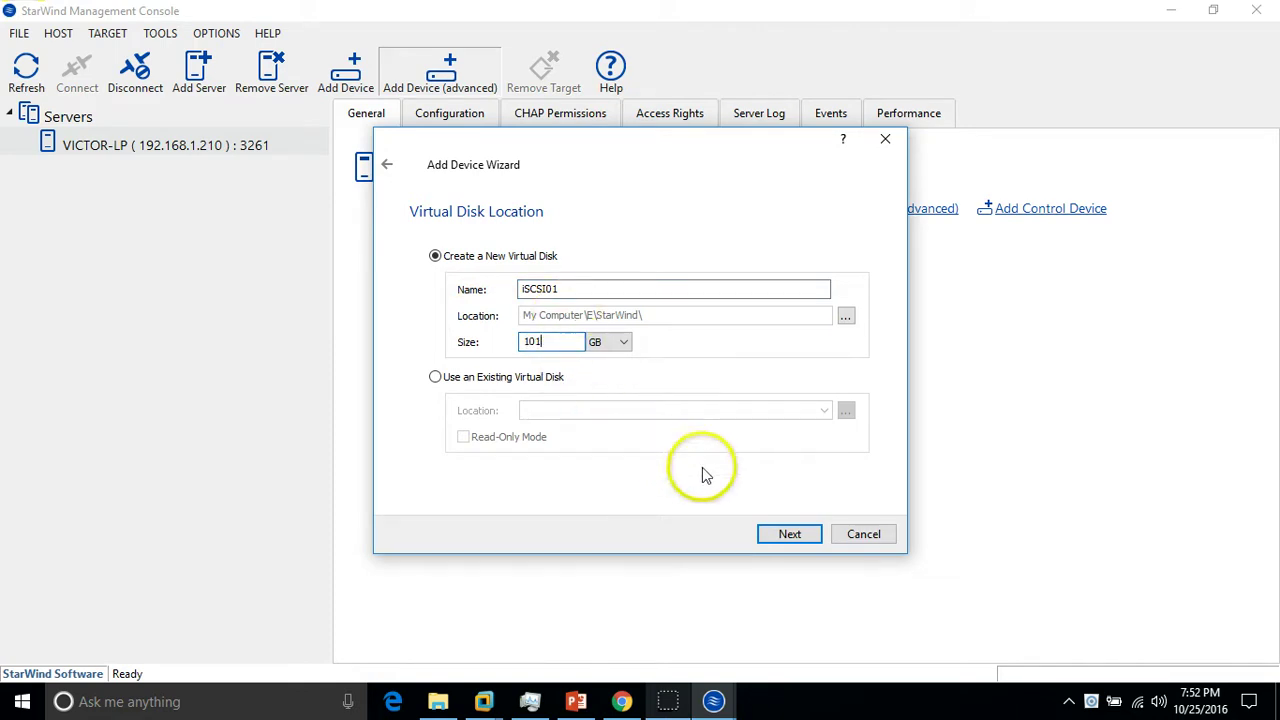
click(789, 535)
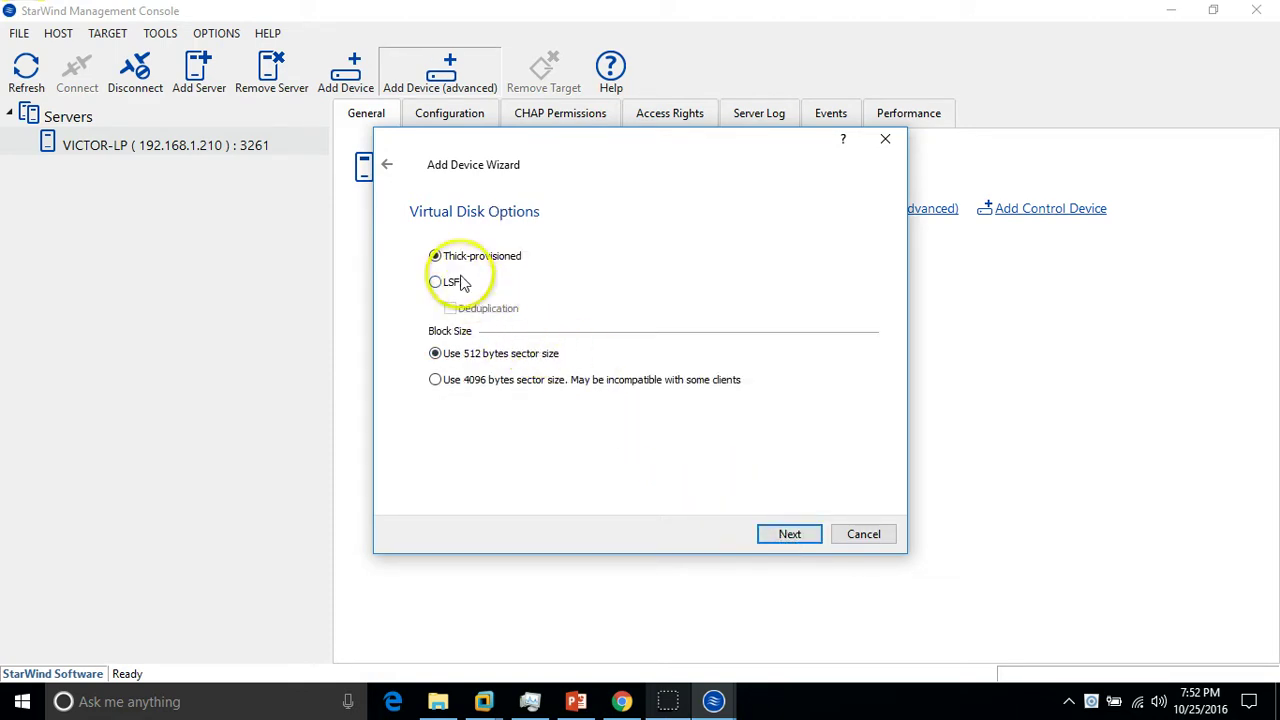
click(789, 535)
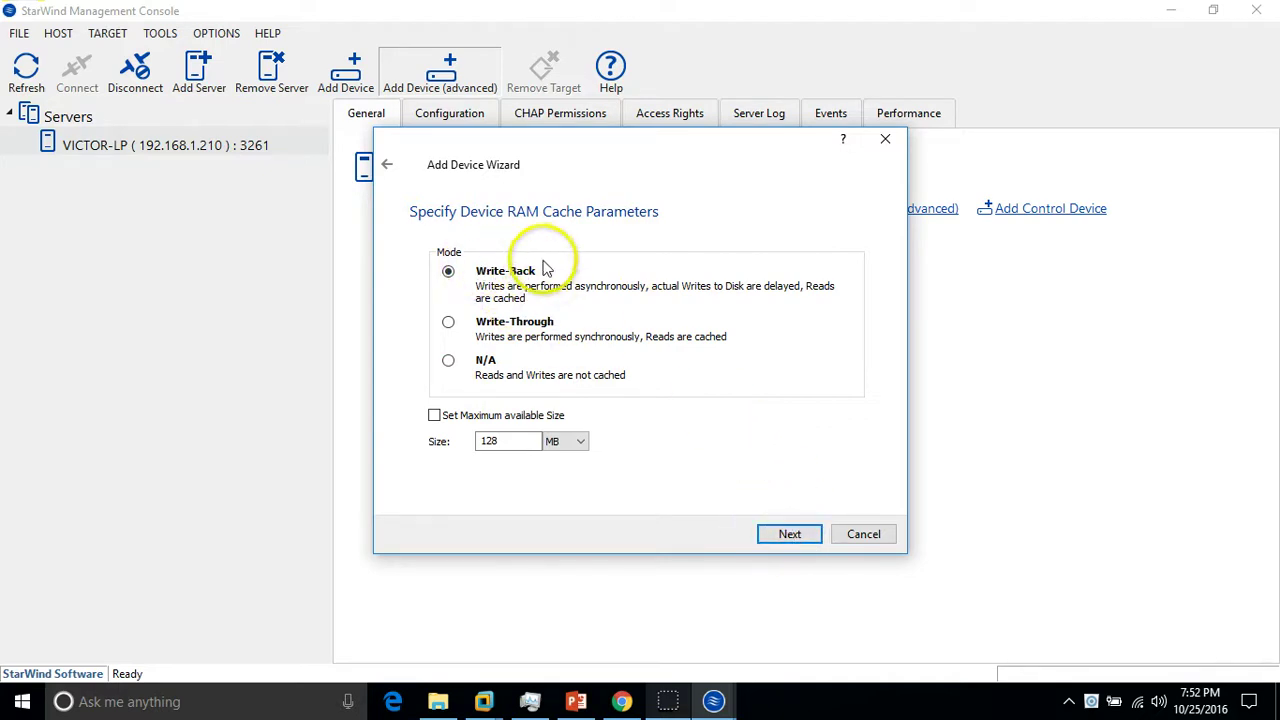
click(790, 535)
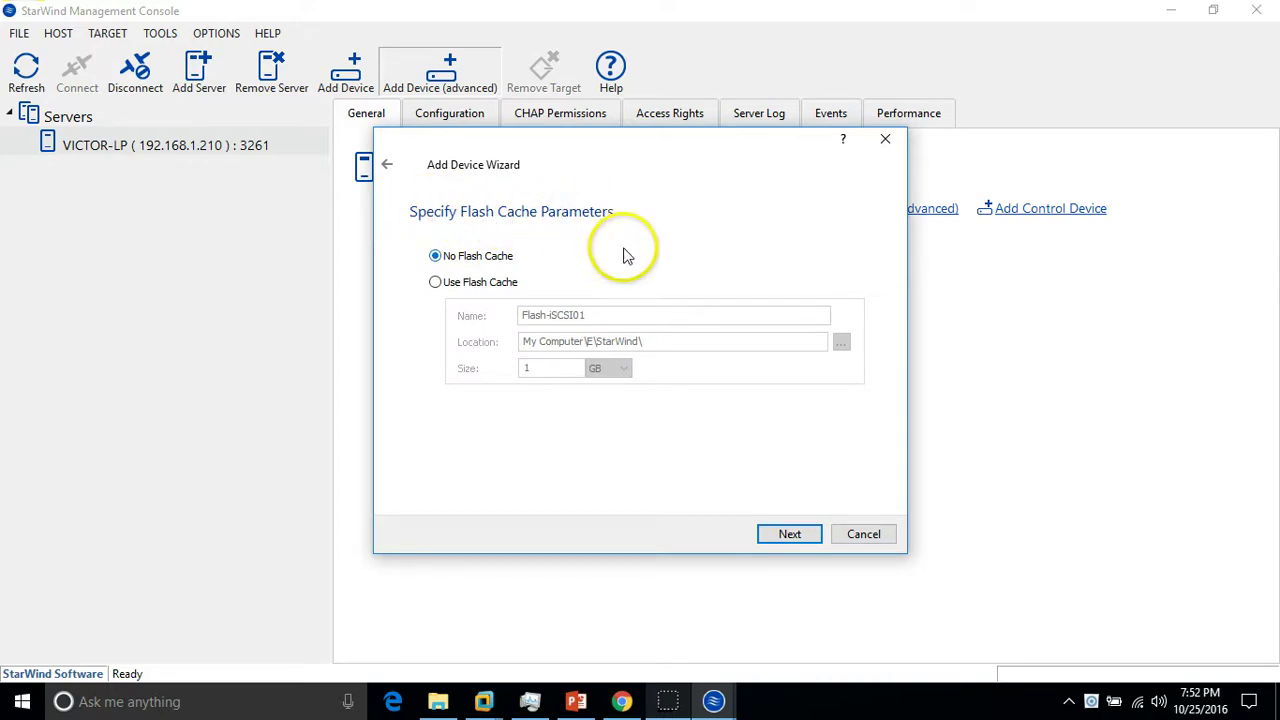
click(779, 536)
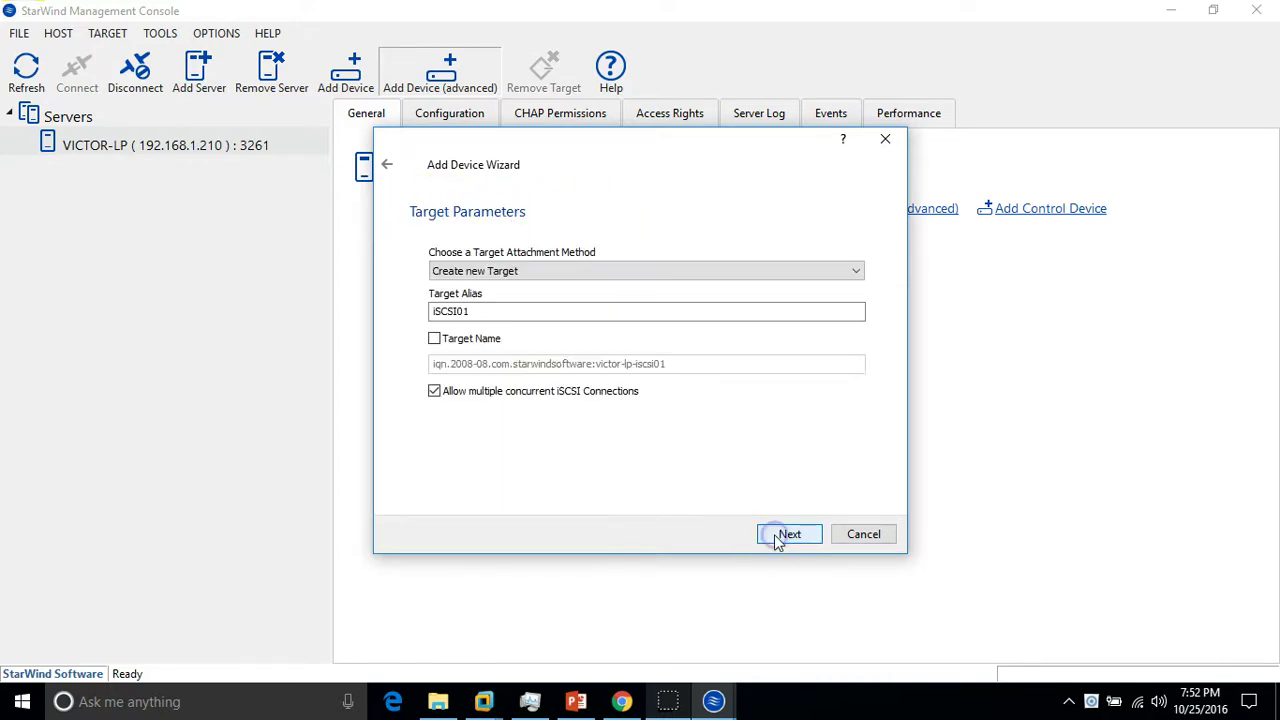
Attach the device to a new target aliased iSCSI01, leaving multiple concurrent iSCSI connections enabled
click(552, 281)
click(523, 296)
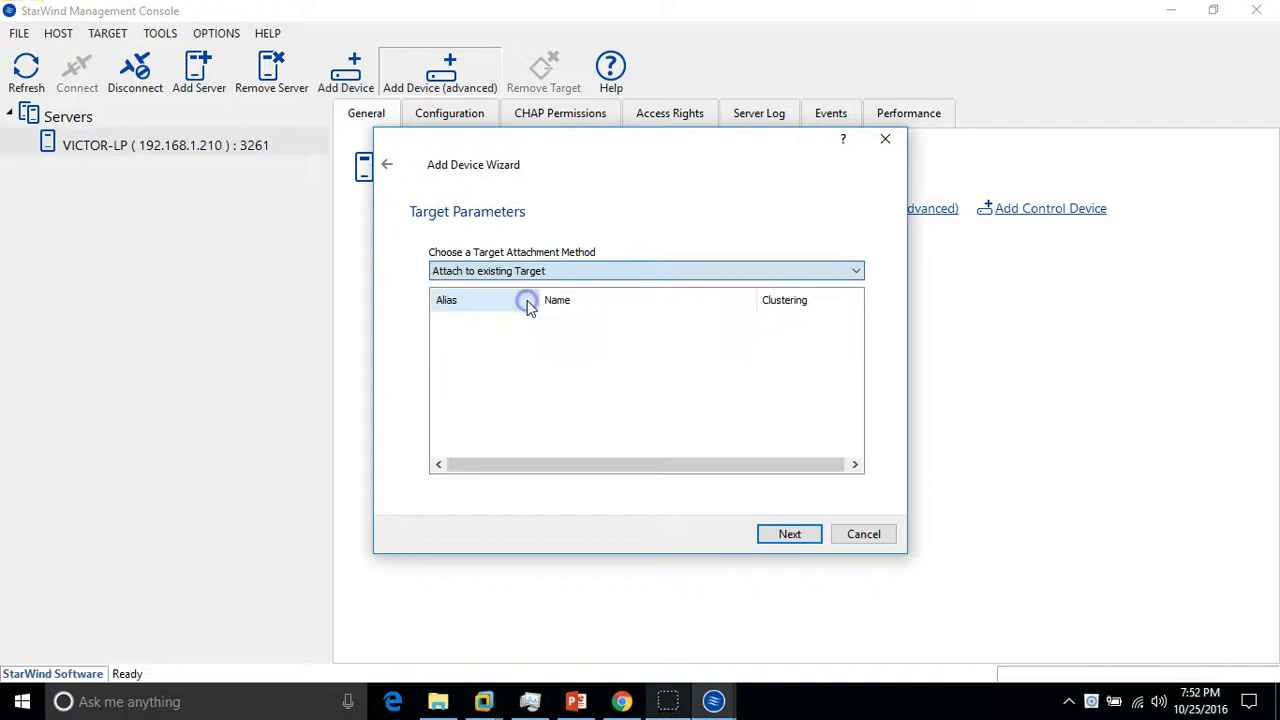
click(545, 276)
click(517, 314)
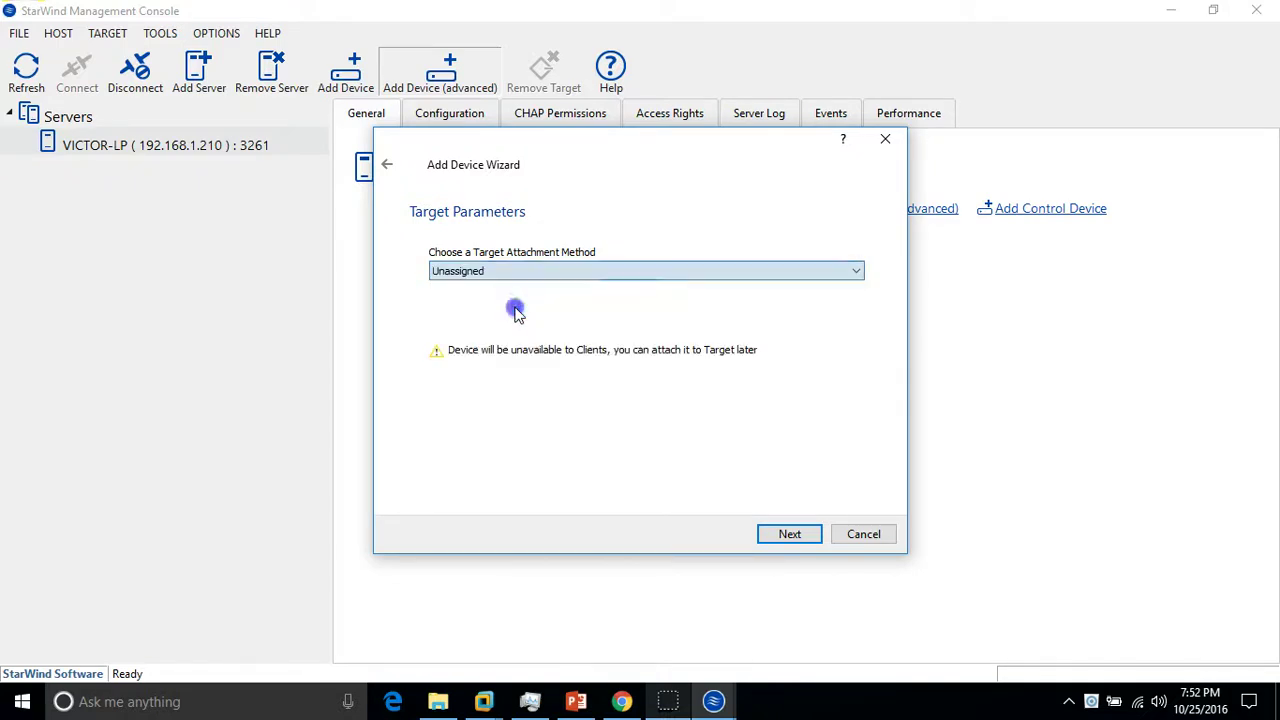
click(540, 271)
click(522, 286)
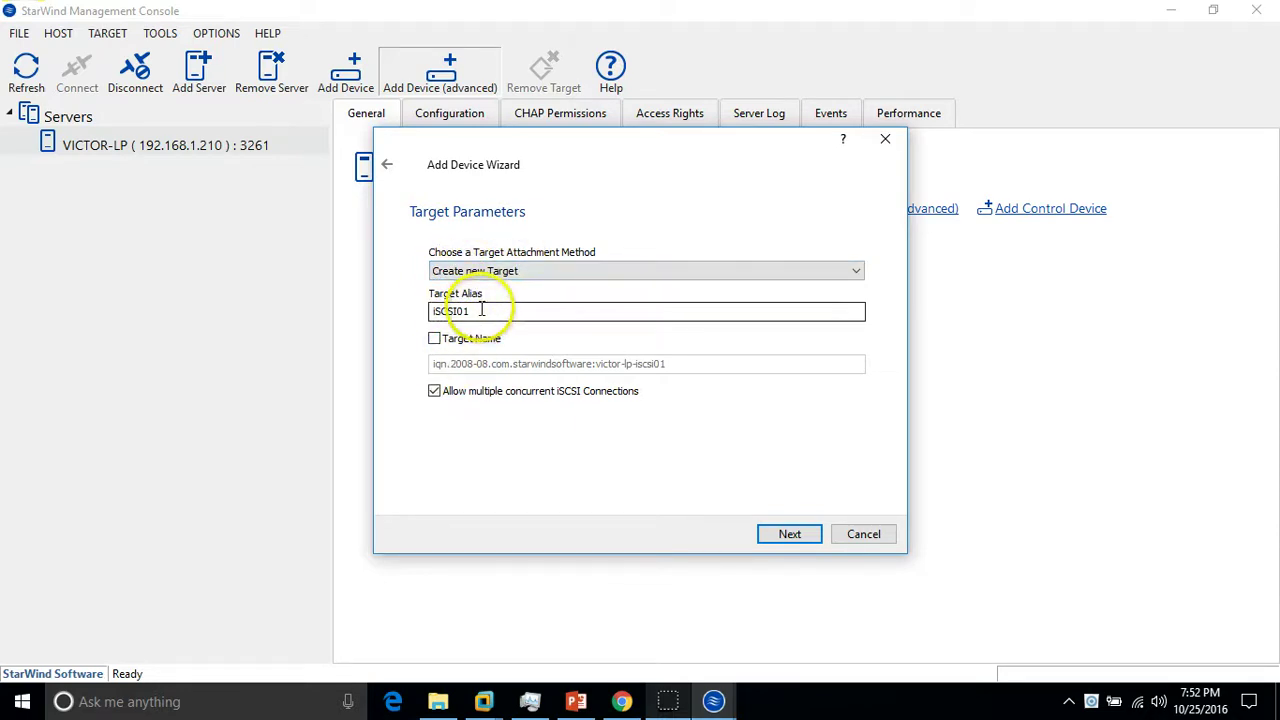
drag(487, 311, 416, 301)
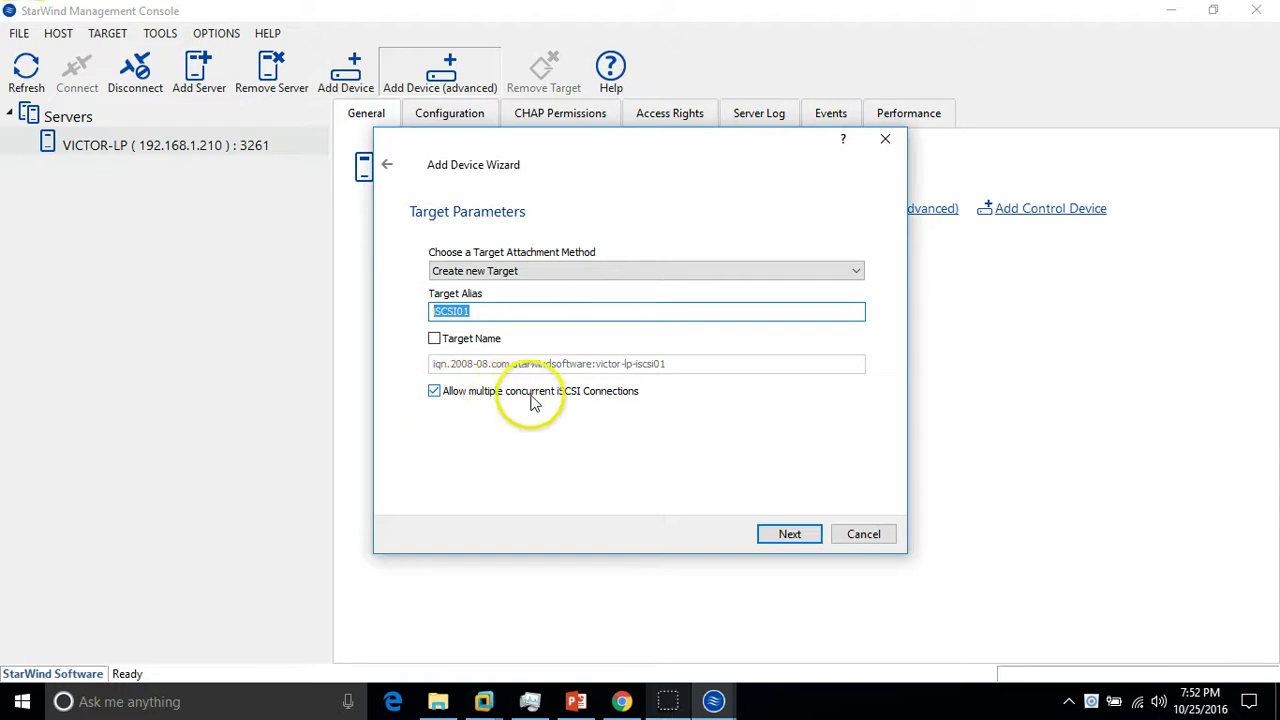
click(433, 392)
click(433, 392)
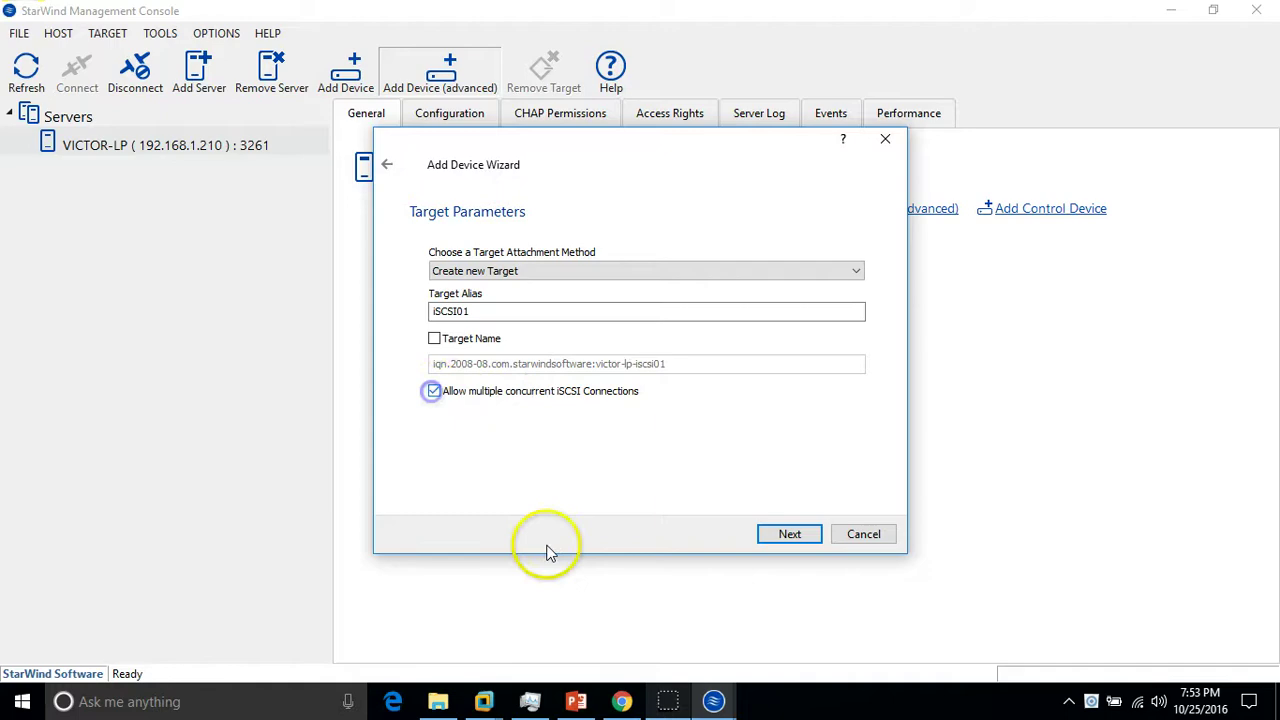
Give the target the custom IQN iqn.2008-08.com.starwindsoftware:victor-lp-target and reach the Creation Page
click(576, 701)
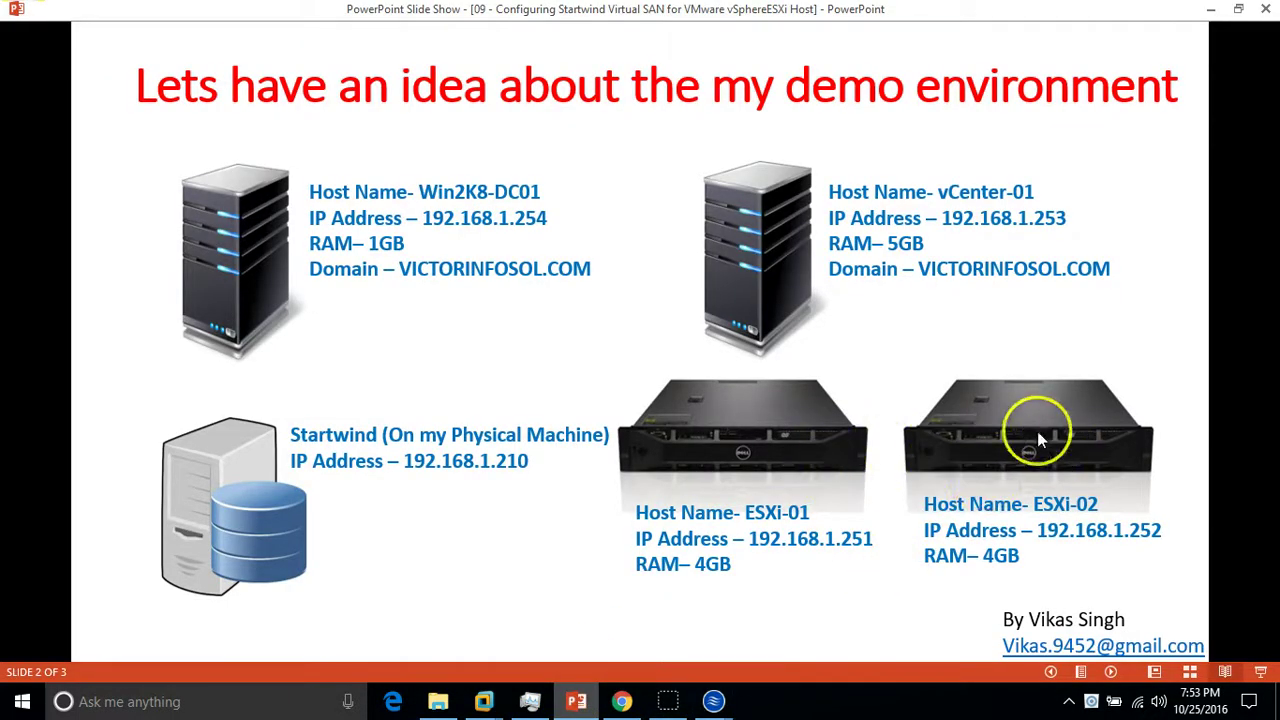
click(576, 701)
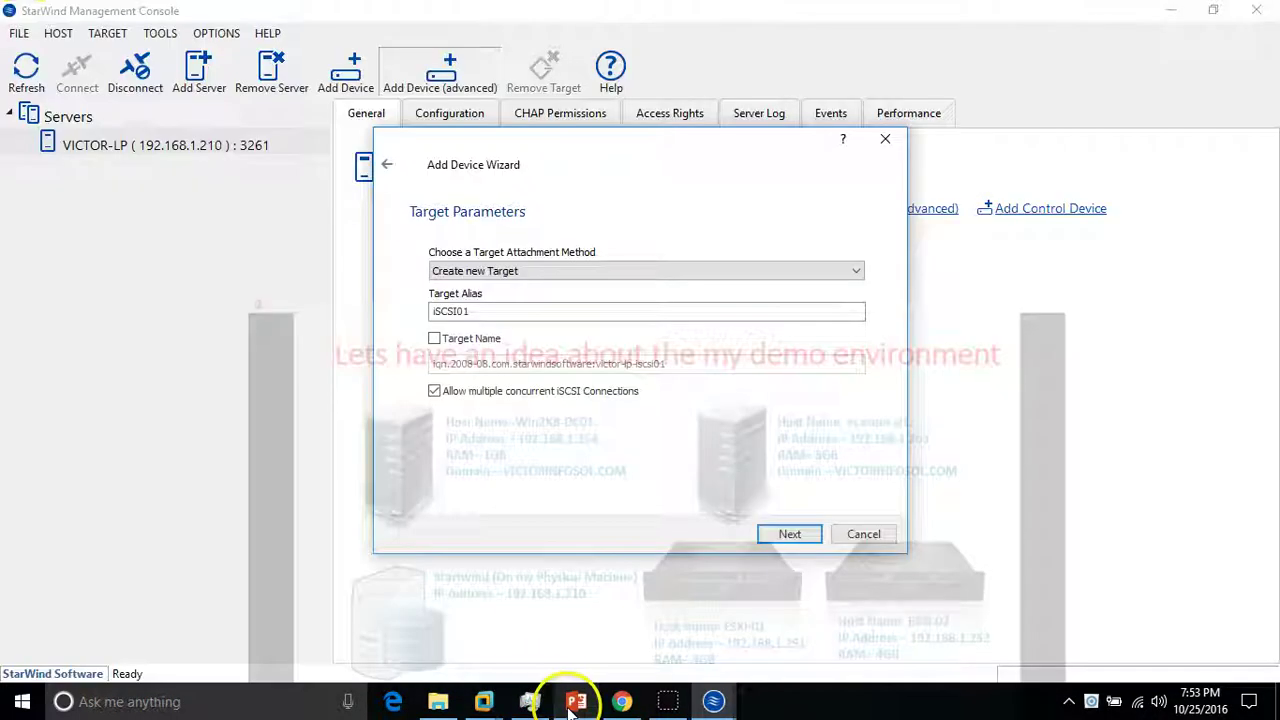
click(434, 338)
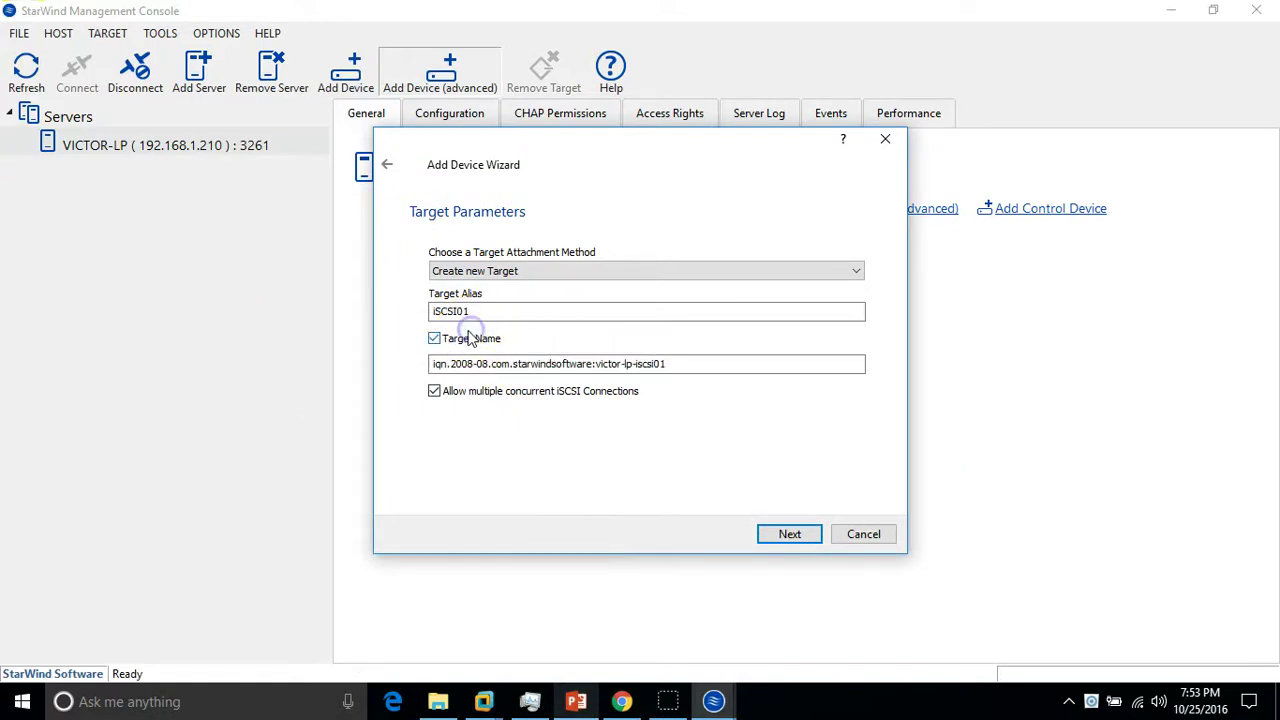
click(680, 366)
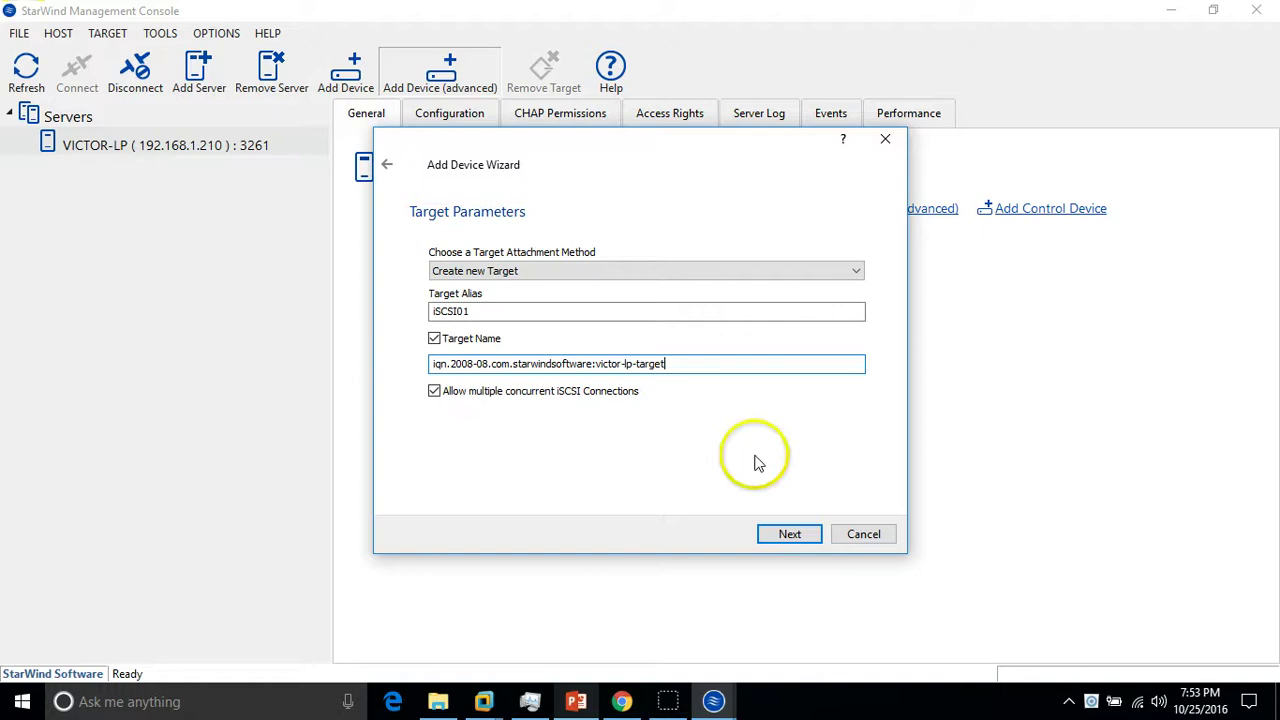
click(782, 532)
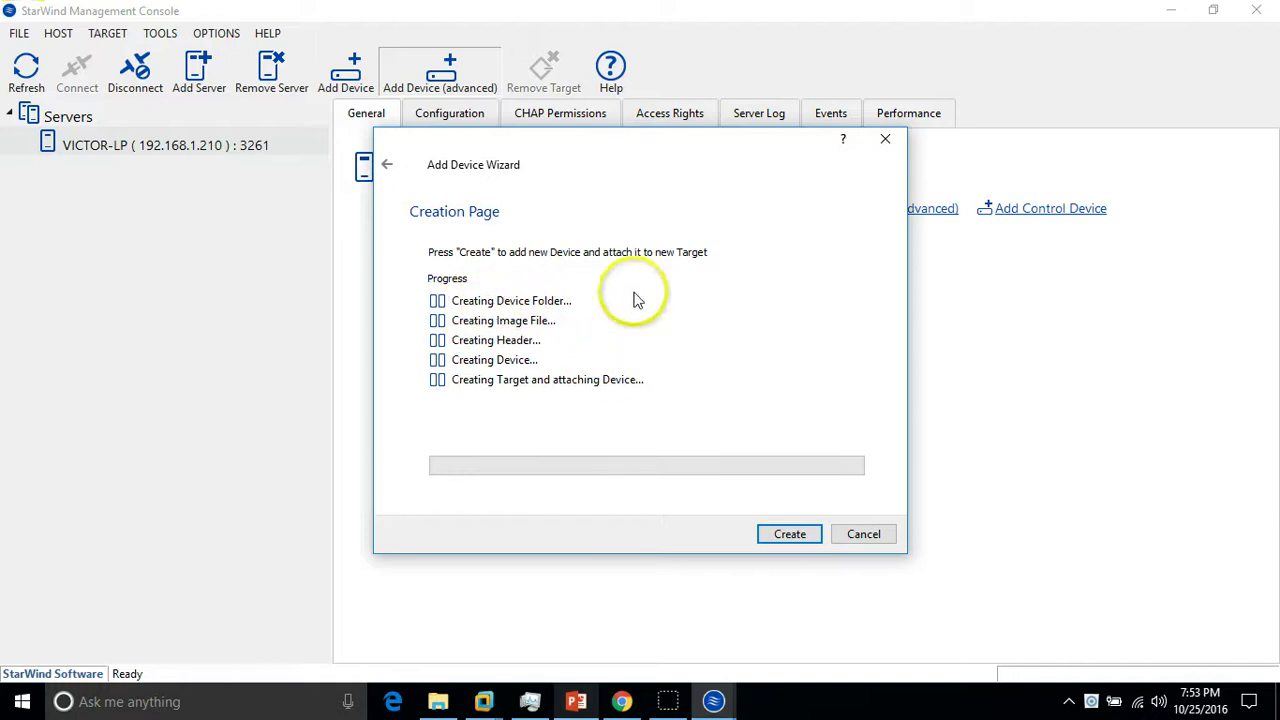
Create the device, then confirm imagefile1 appears under iSCSI01 as a 101 GB LUN 0
drag(594, 148, 601, 123)
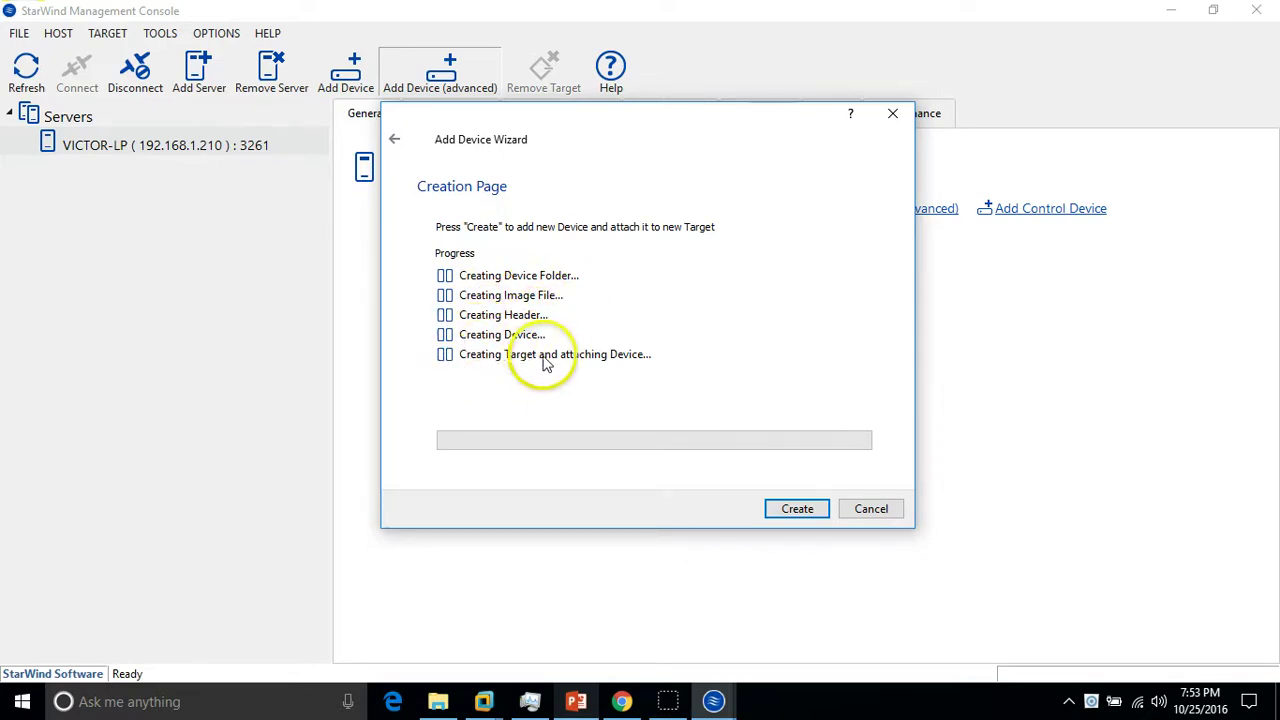
click(800, 512)
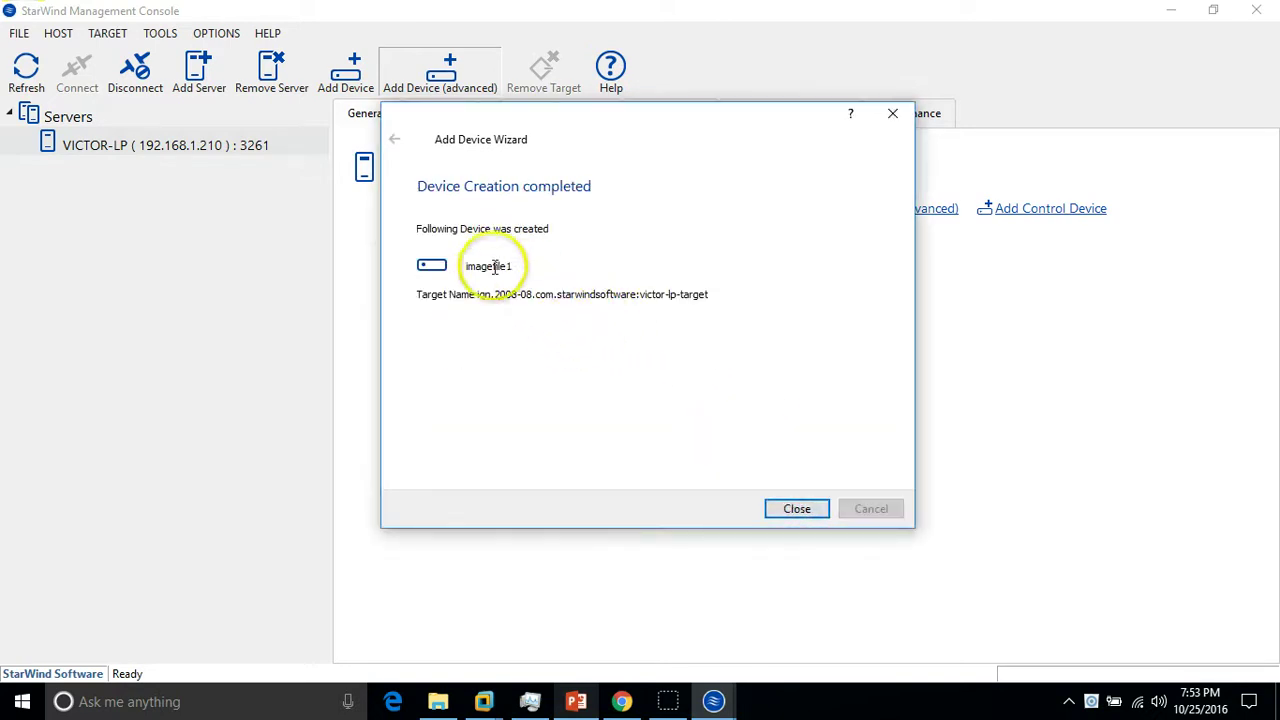
click(792, 509)
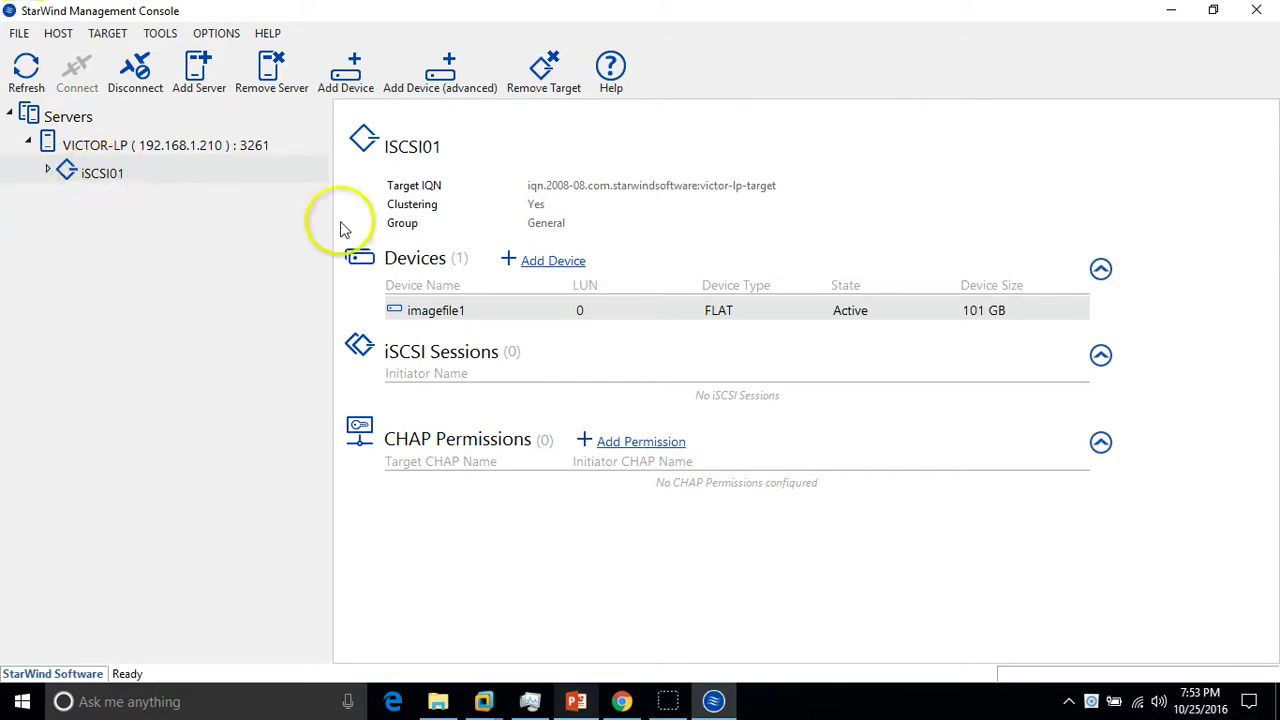
click(489, 313)
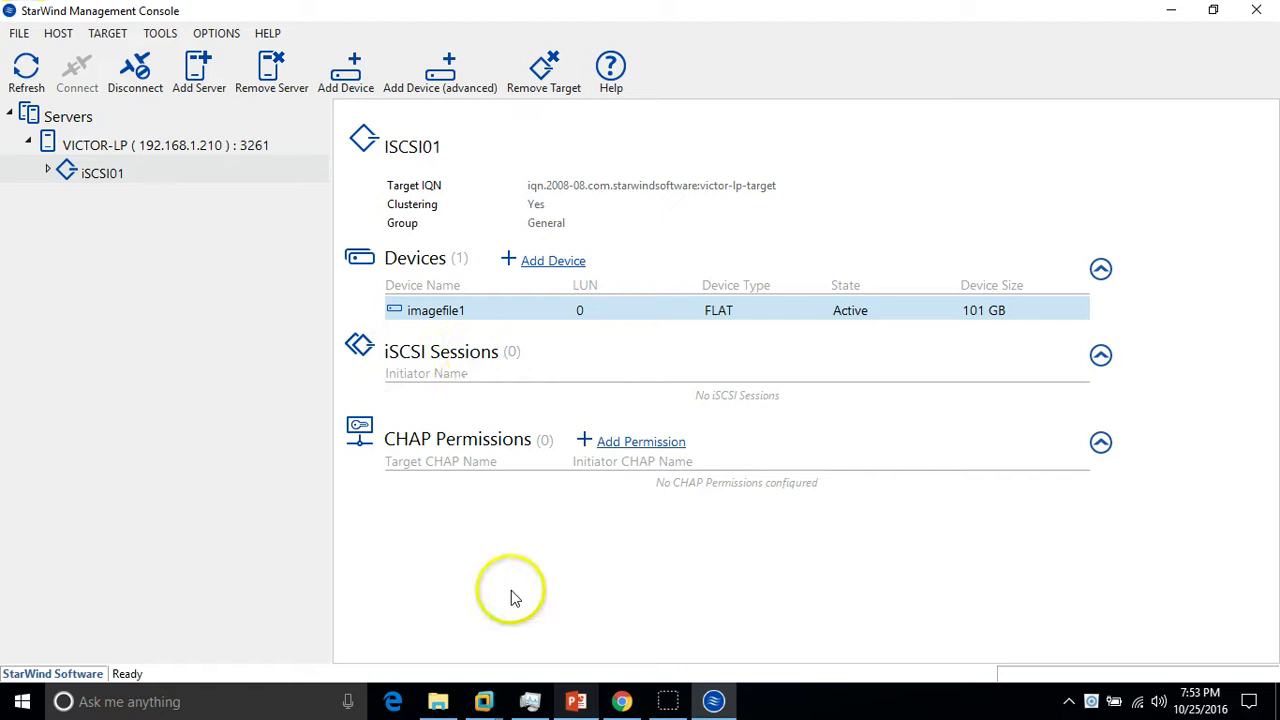
click(543, 540)
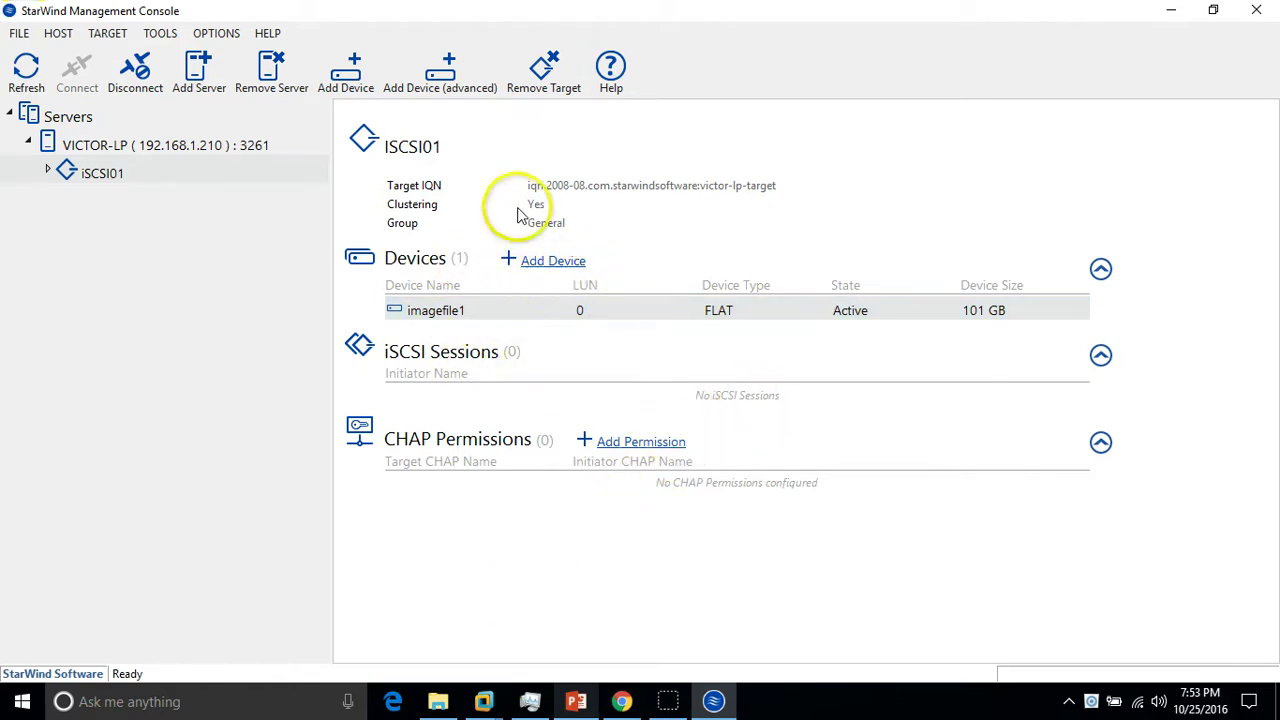
Add another device to iSCSI01, naming the virtual disk iSCSI02 with a 51 GB size
click(557, 264)
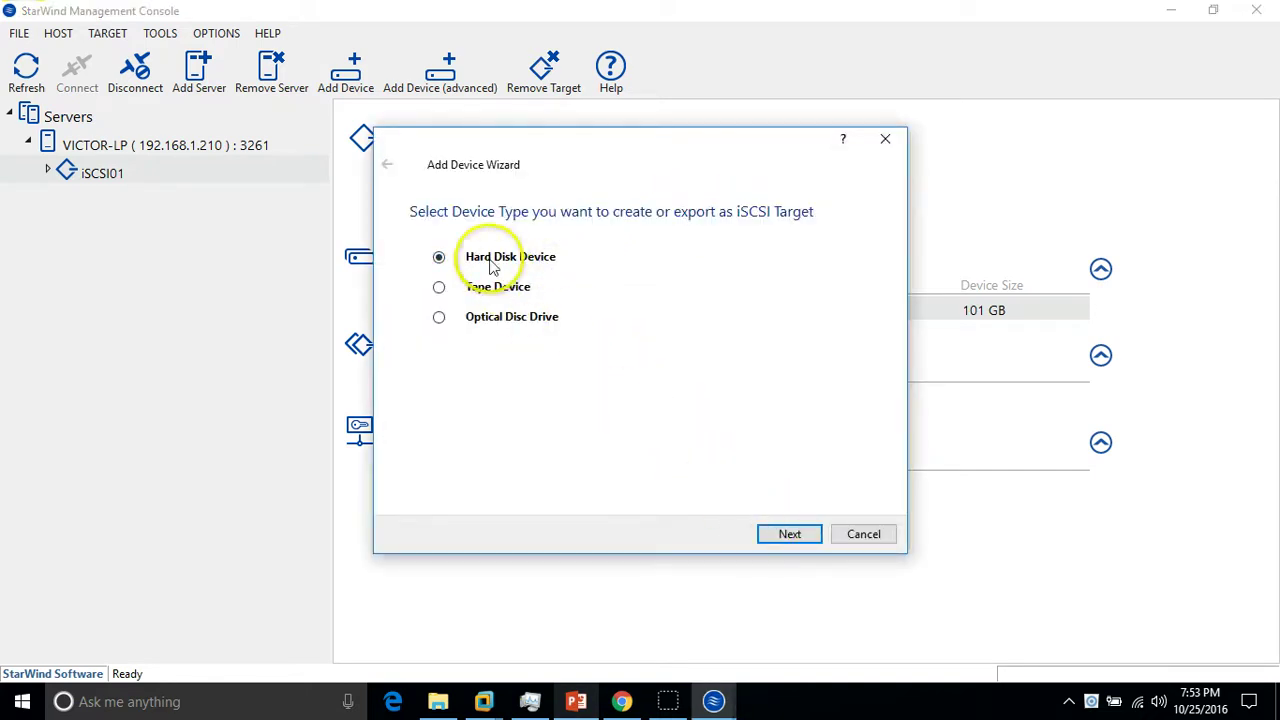
click(790, 534)
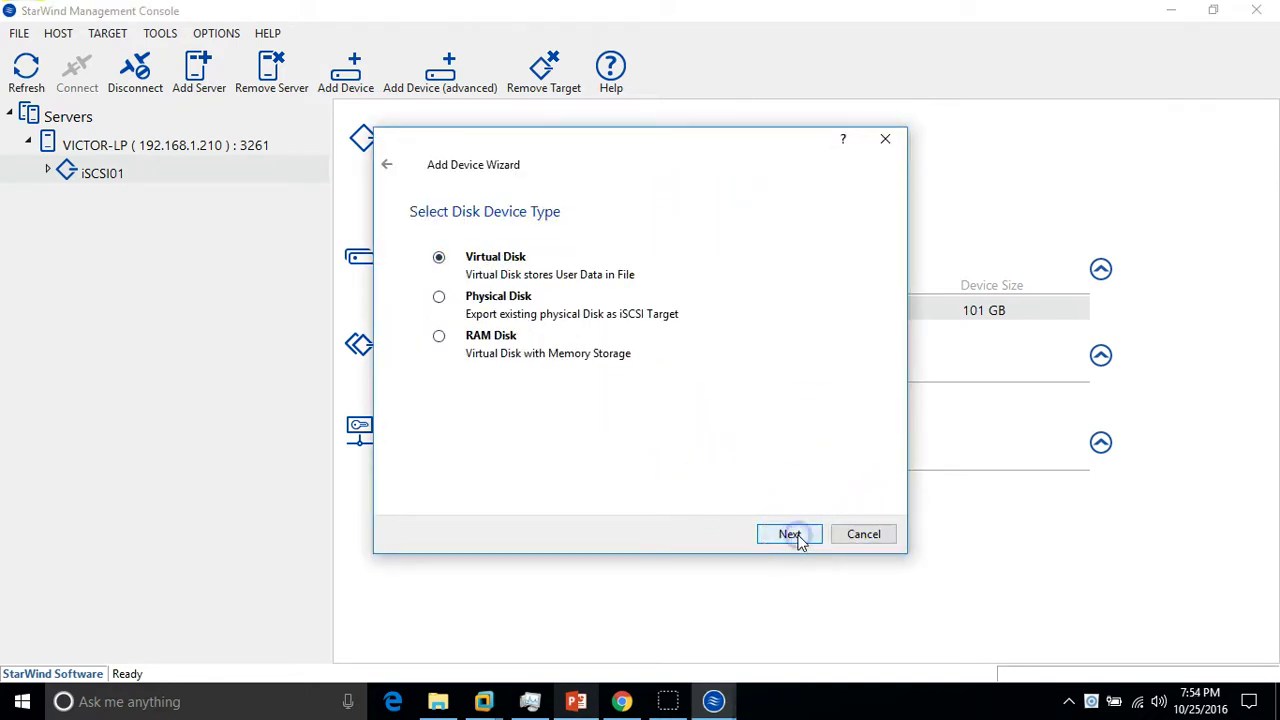
click(790, 534)
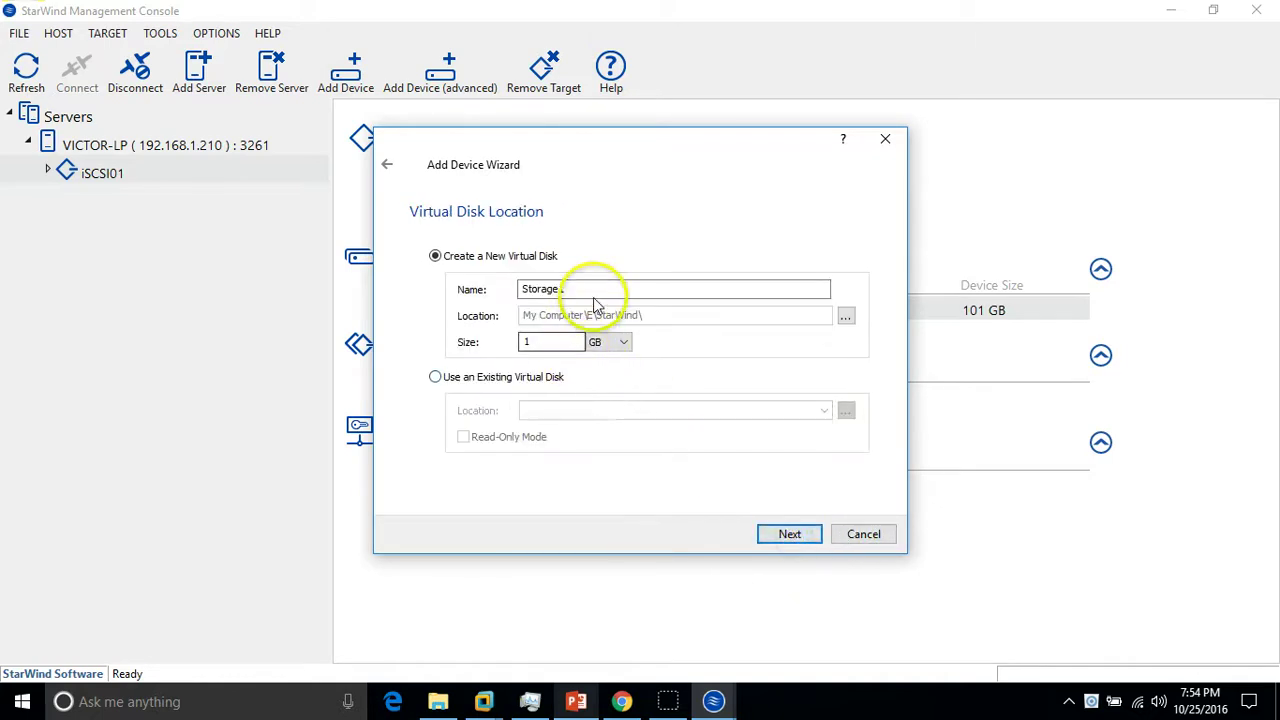
drag(591, 290, 485, 290)
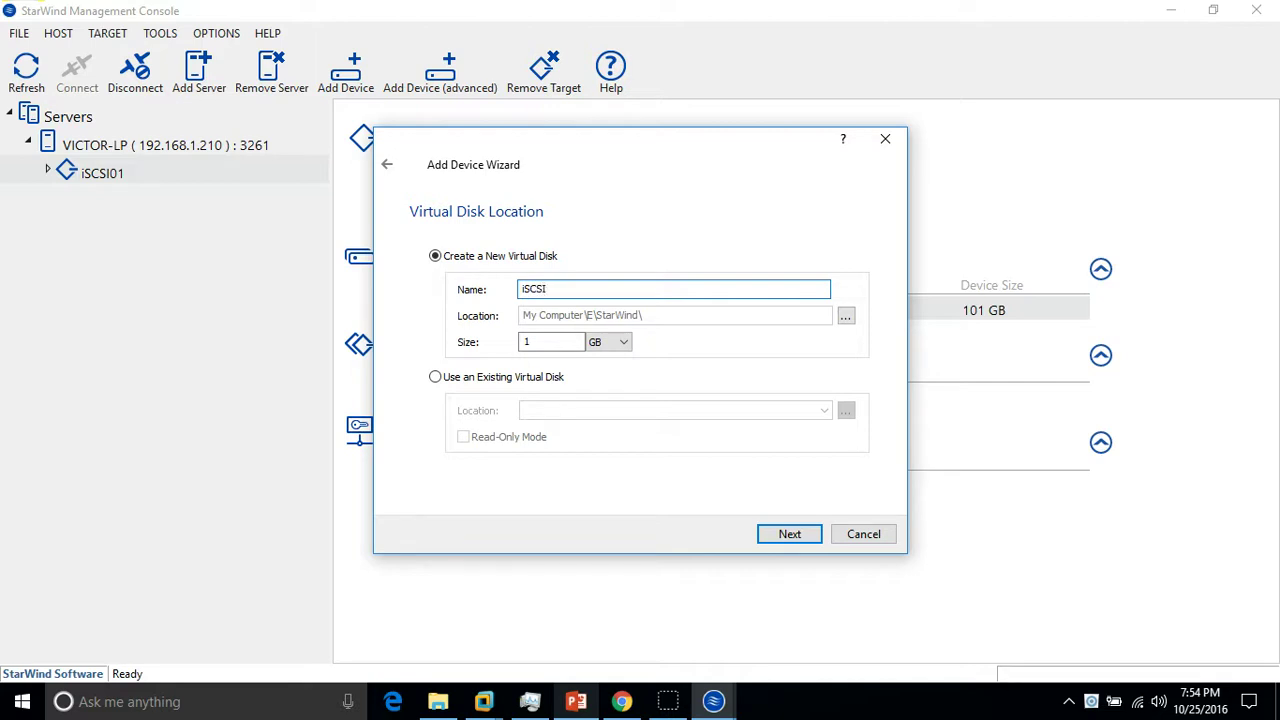
drag(538, 340, 443, 350)
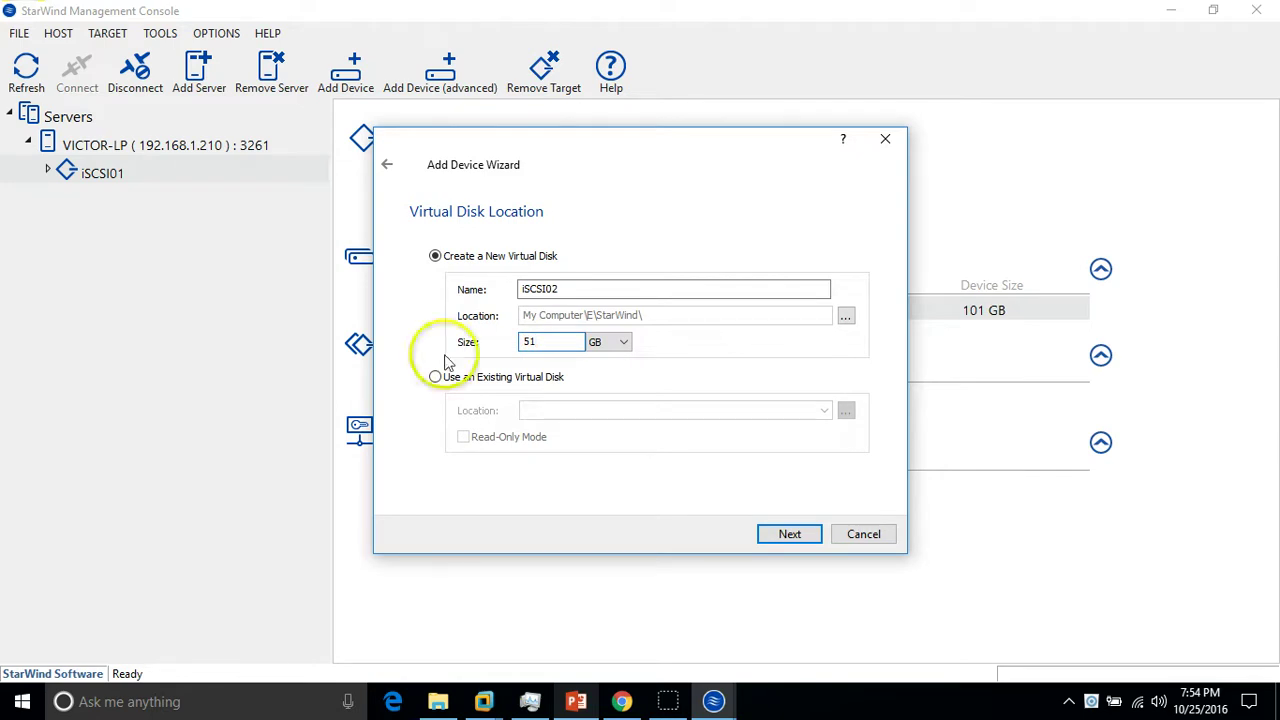
click(762, 533)
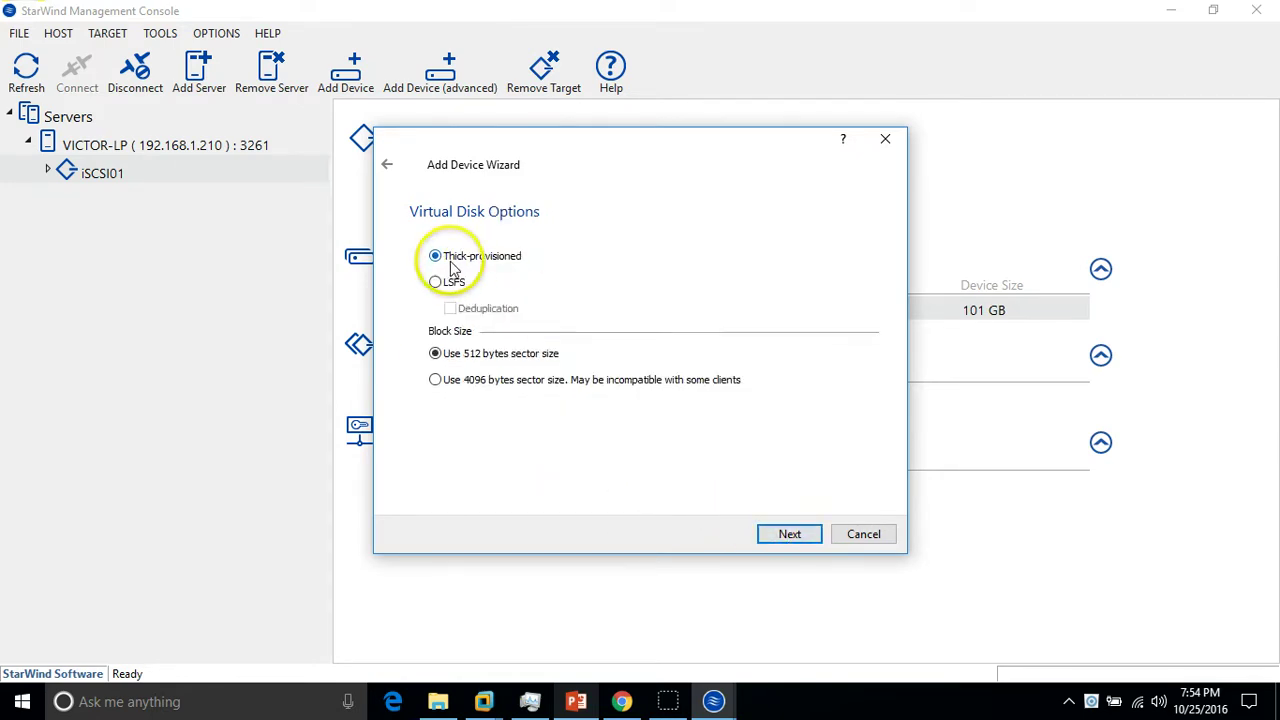
Keep thick provisioning, Write-Back caching and no Flash Cache, then create imagefile2 as LUN 1
click(780, 535)
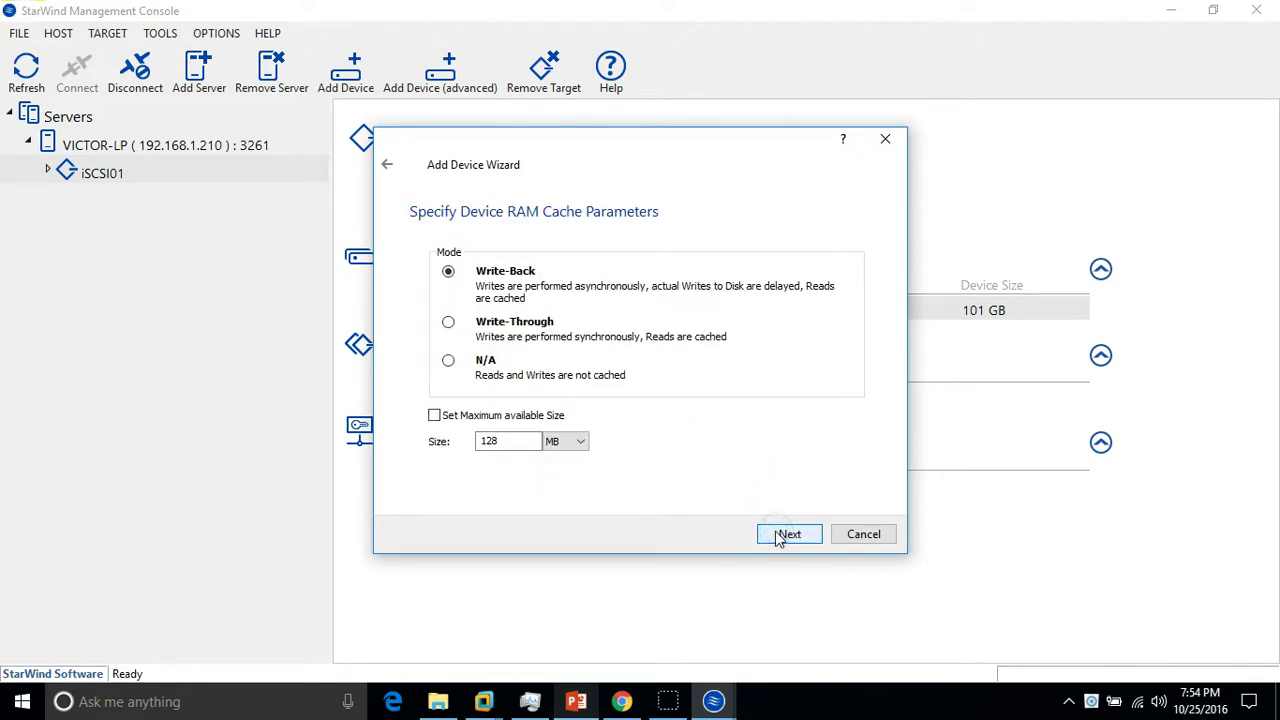
click(798, 537)
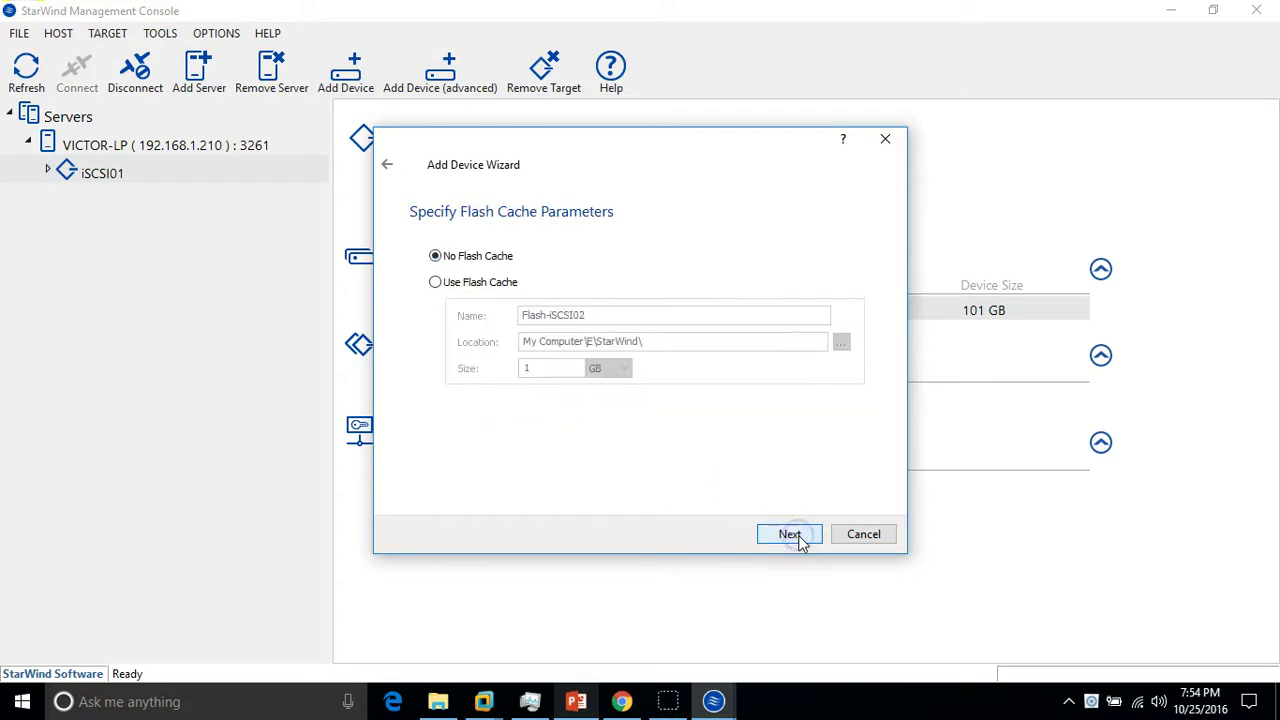
click(799, 537)
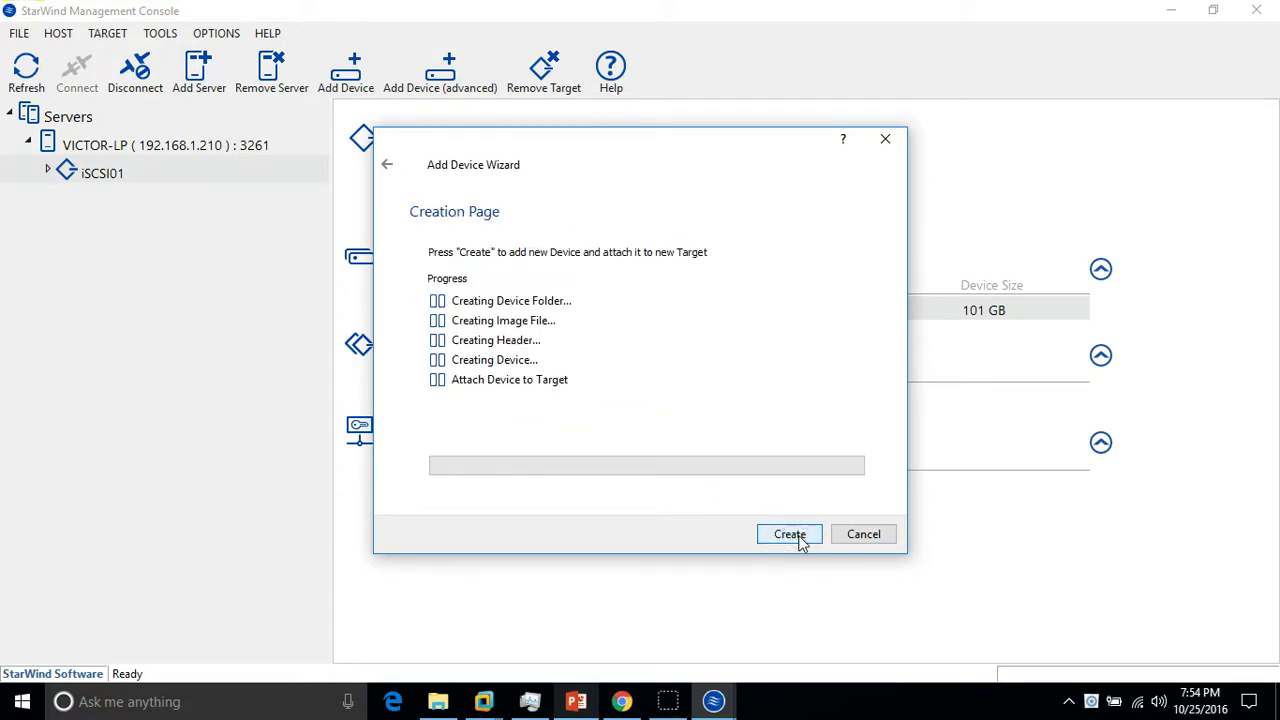
click(799, 536)
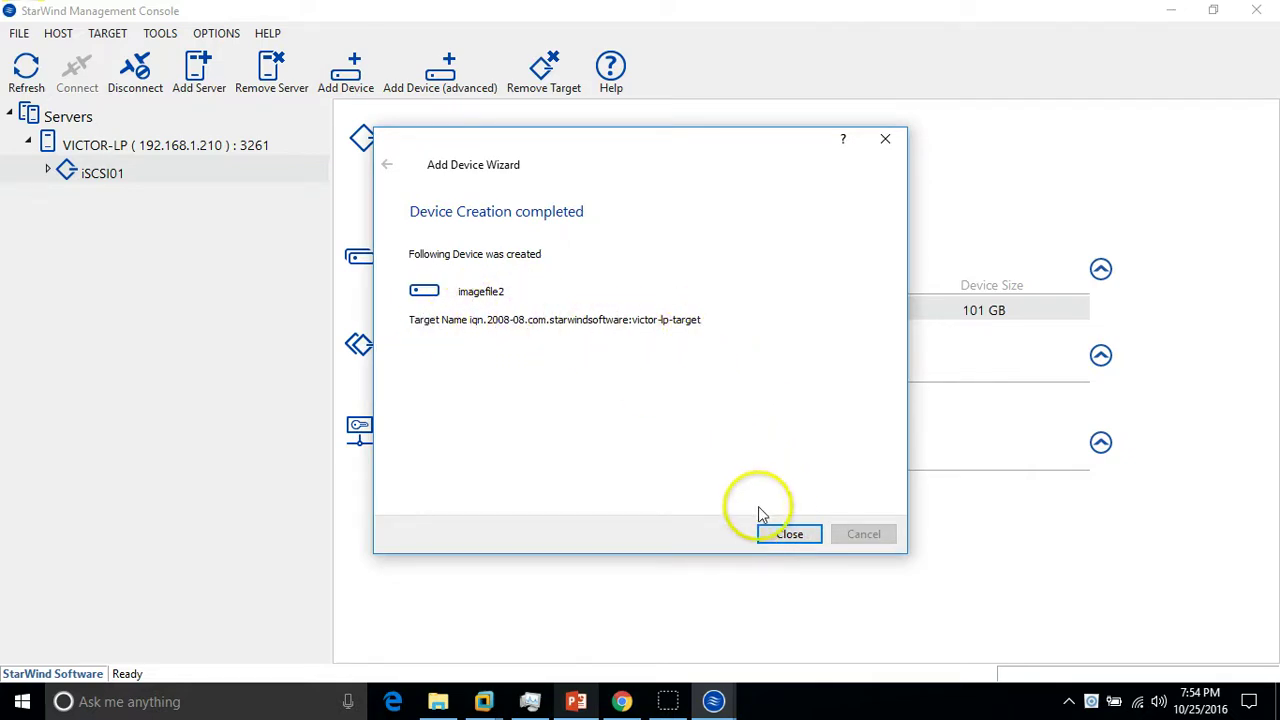
click(794, 536)
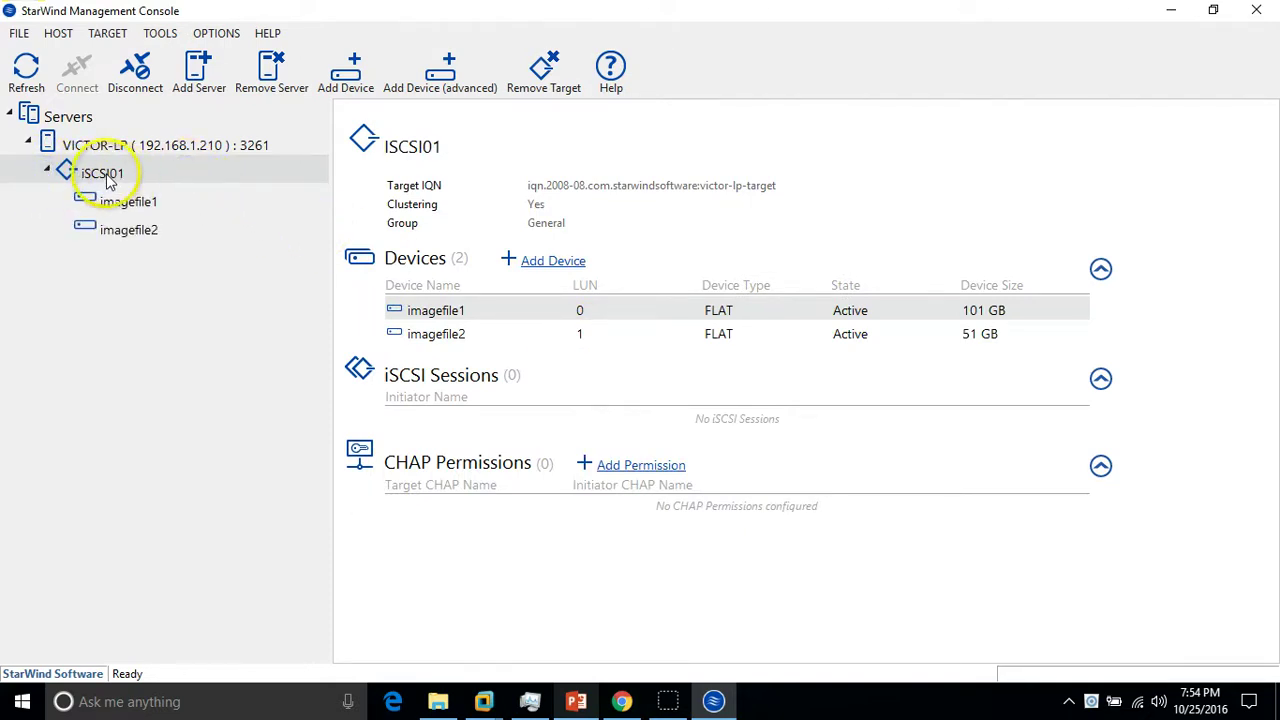
click(155, 201)
click(136, 229)
click(147, 204)
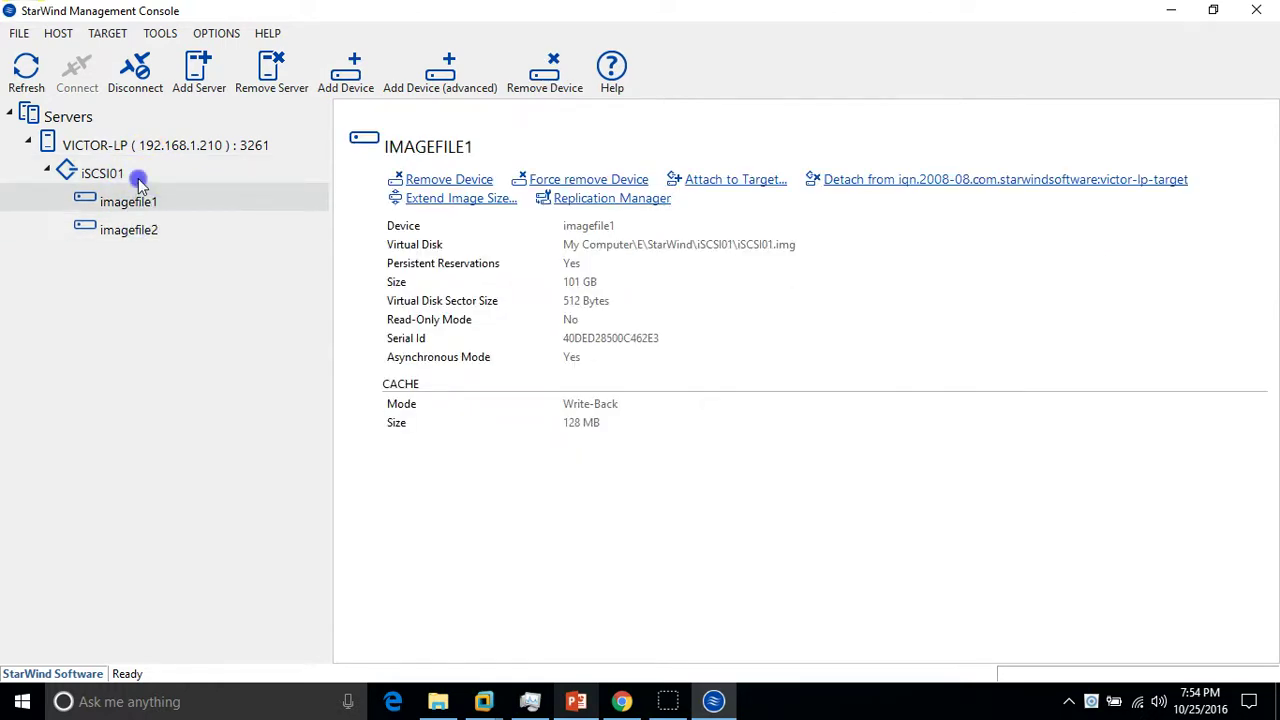
click(140, 180)
click(698, 346)
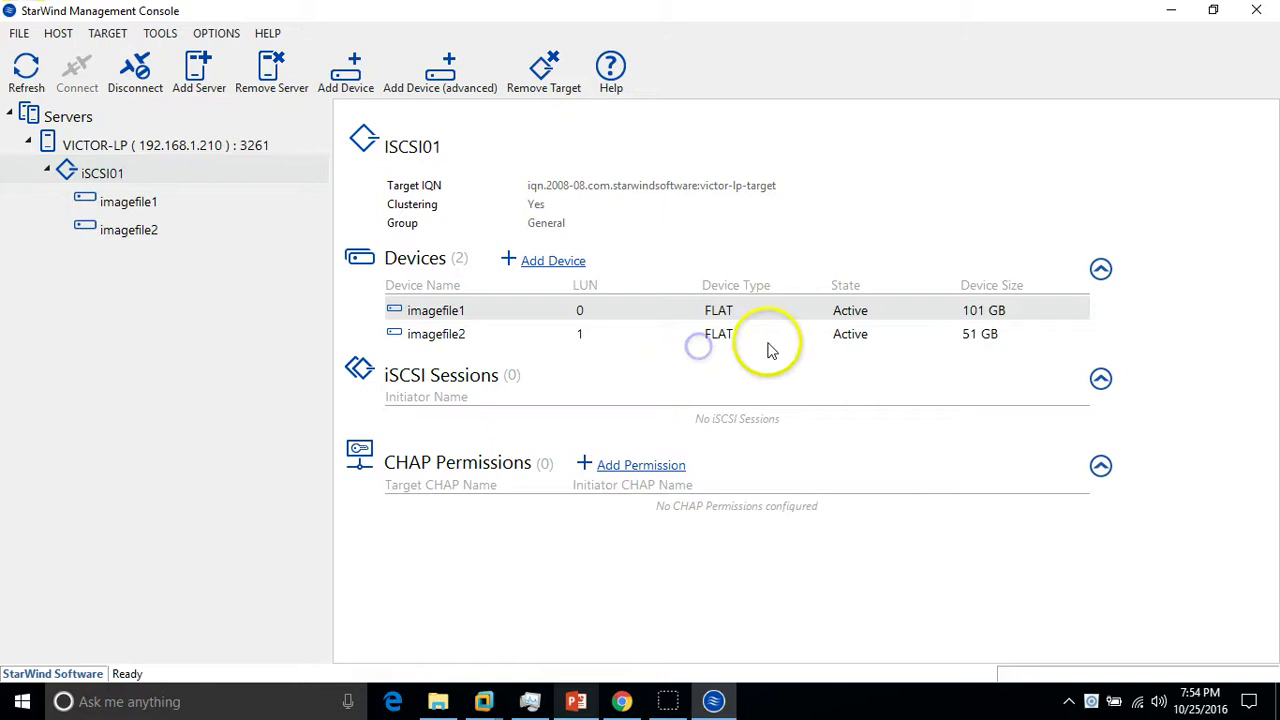
click(768, 340)
click(922, 314)
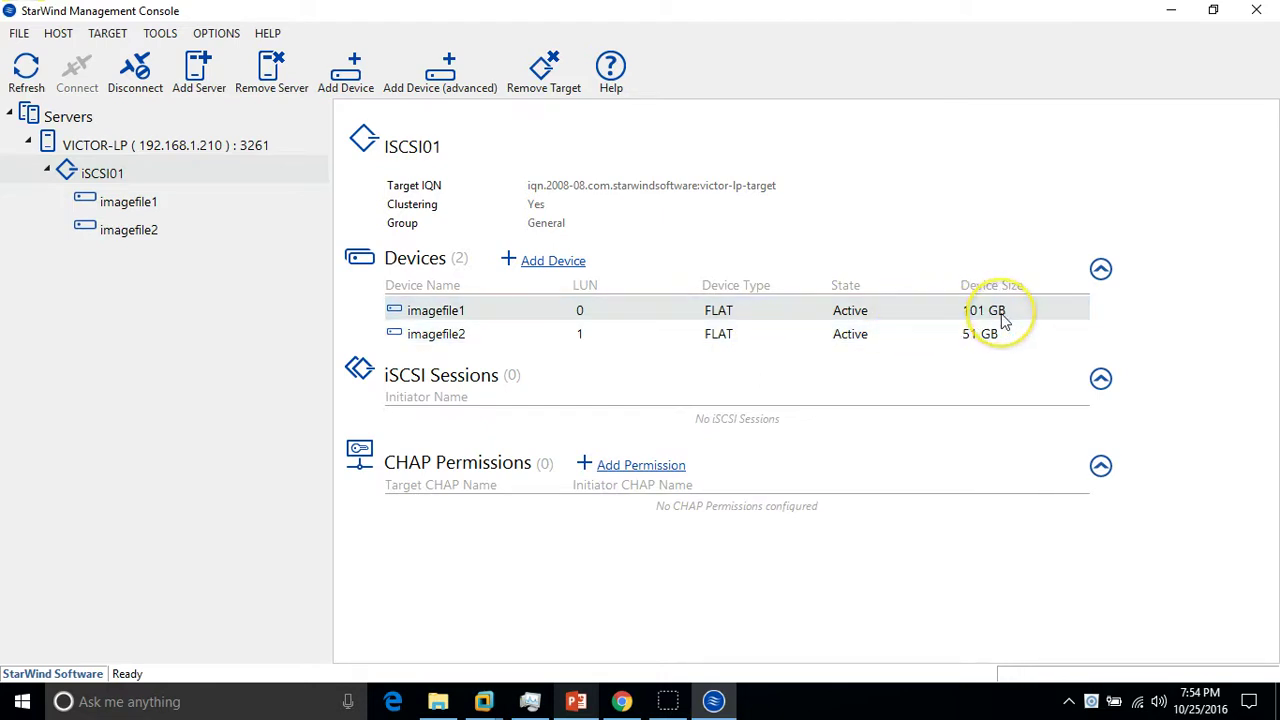
click(985, 336)
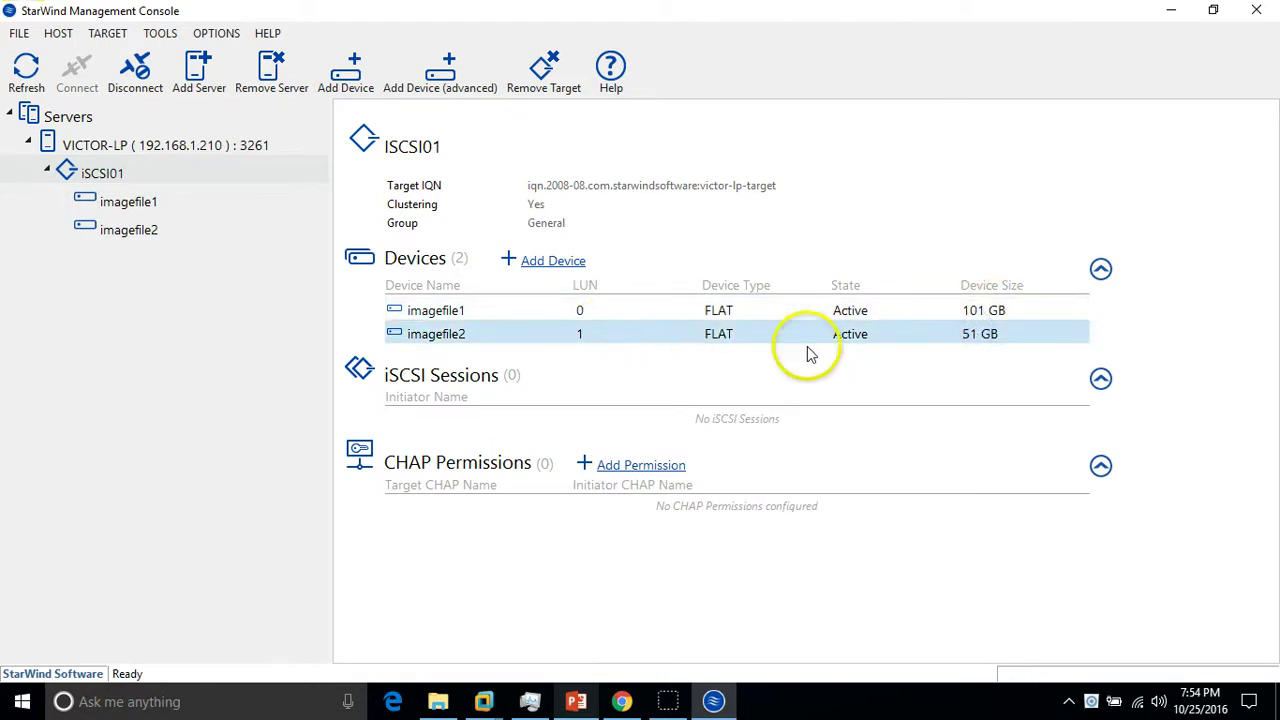
click(605, 335)
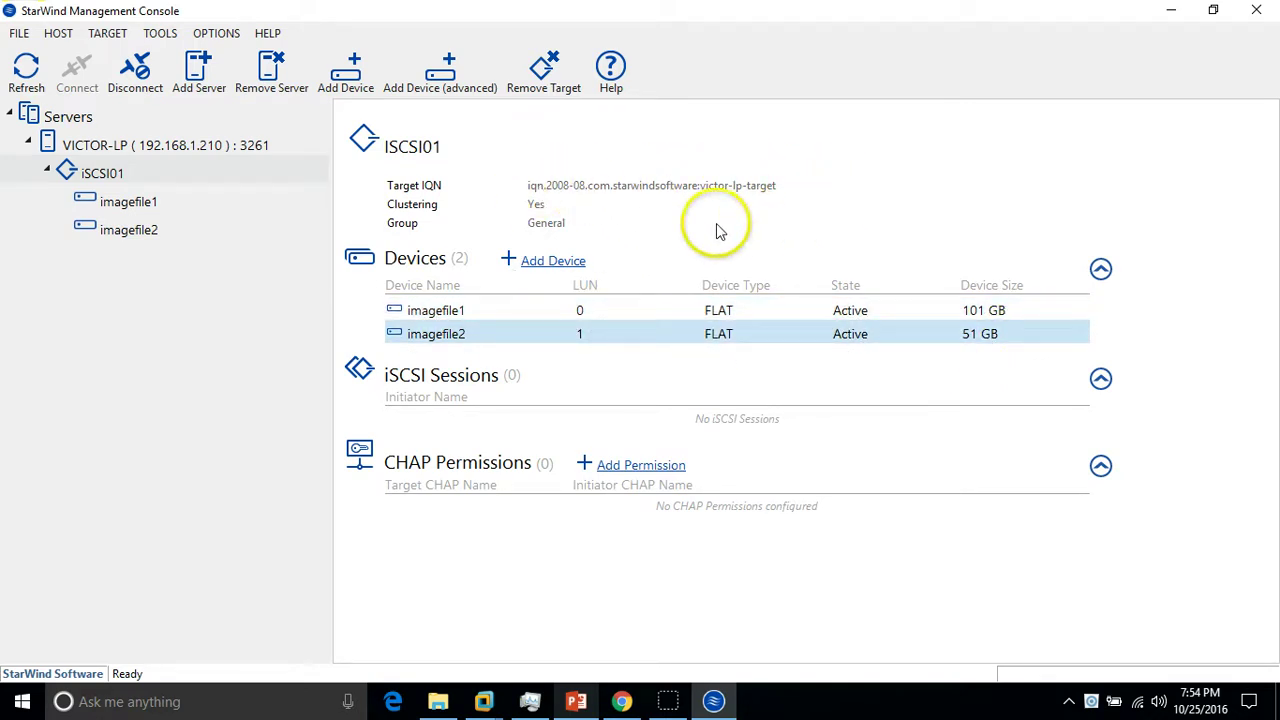
click(665, 314)
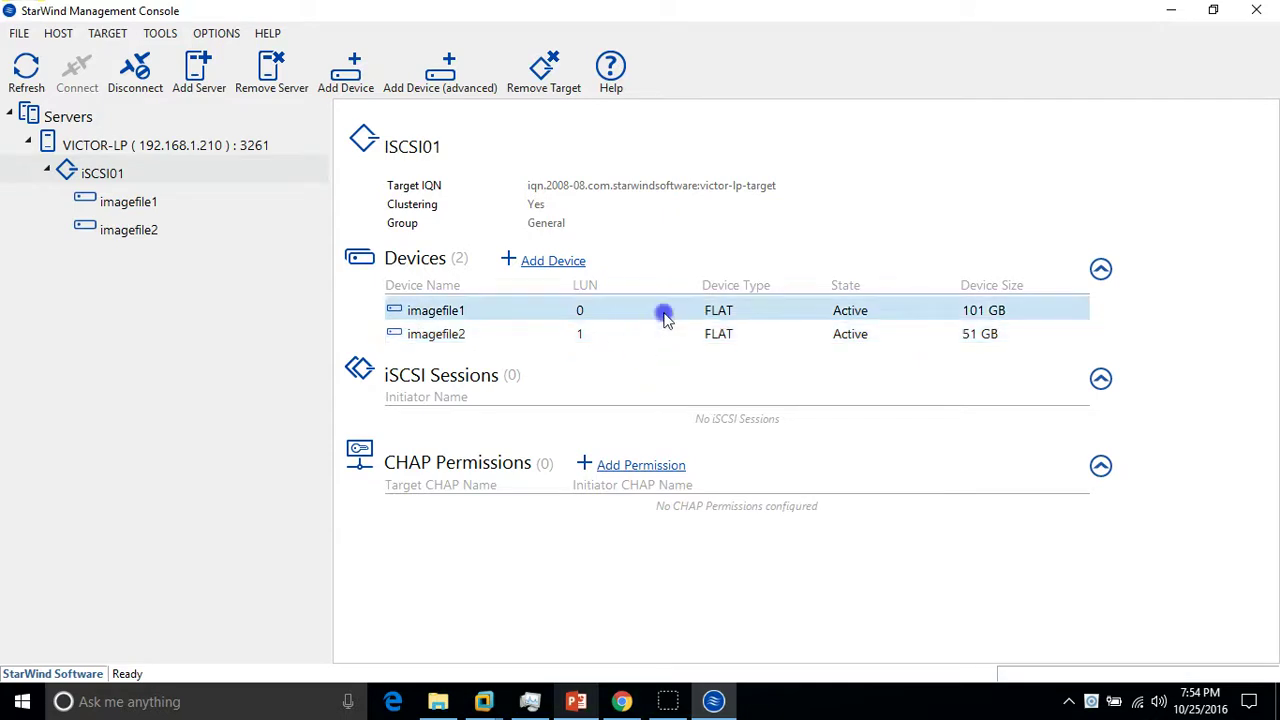
click(585, 334)
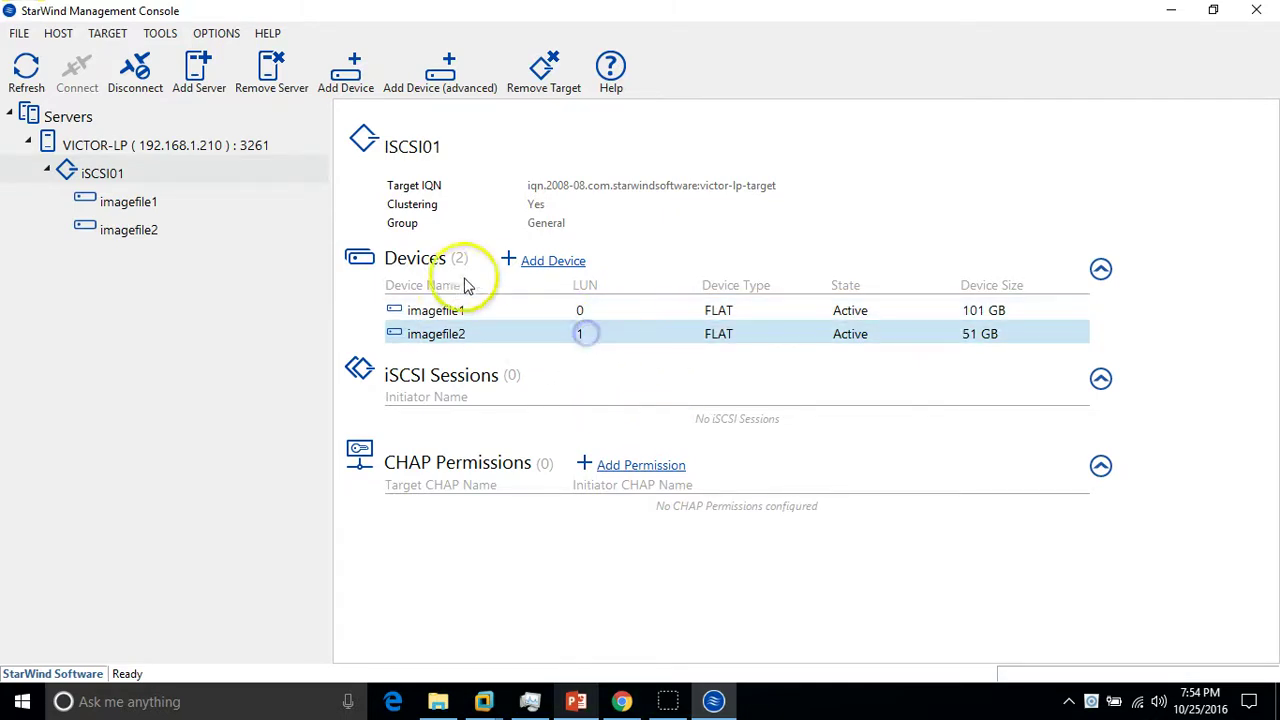
click(608, 311)
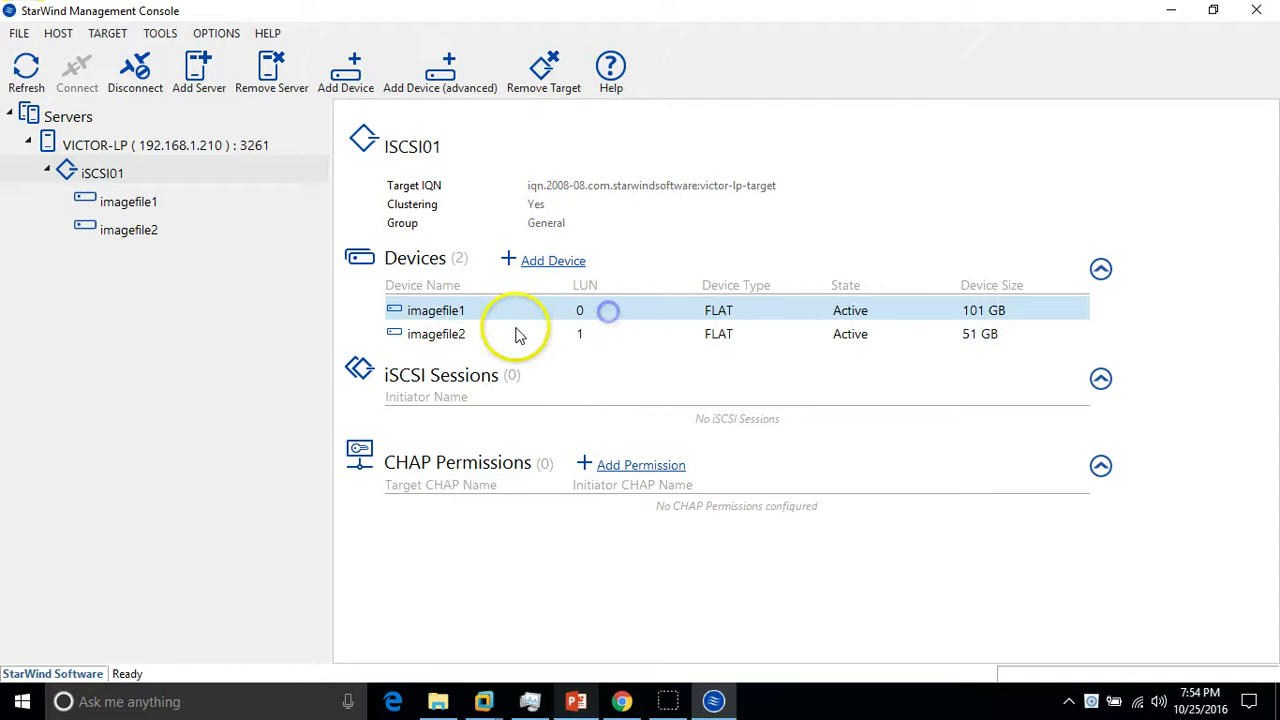
click(583, 334)
click(613, 312)
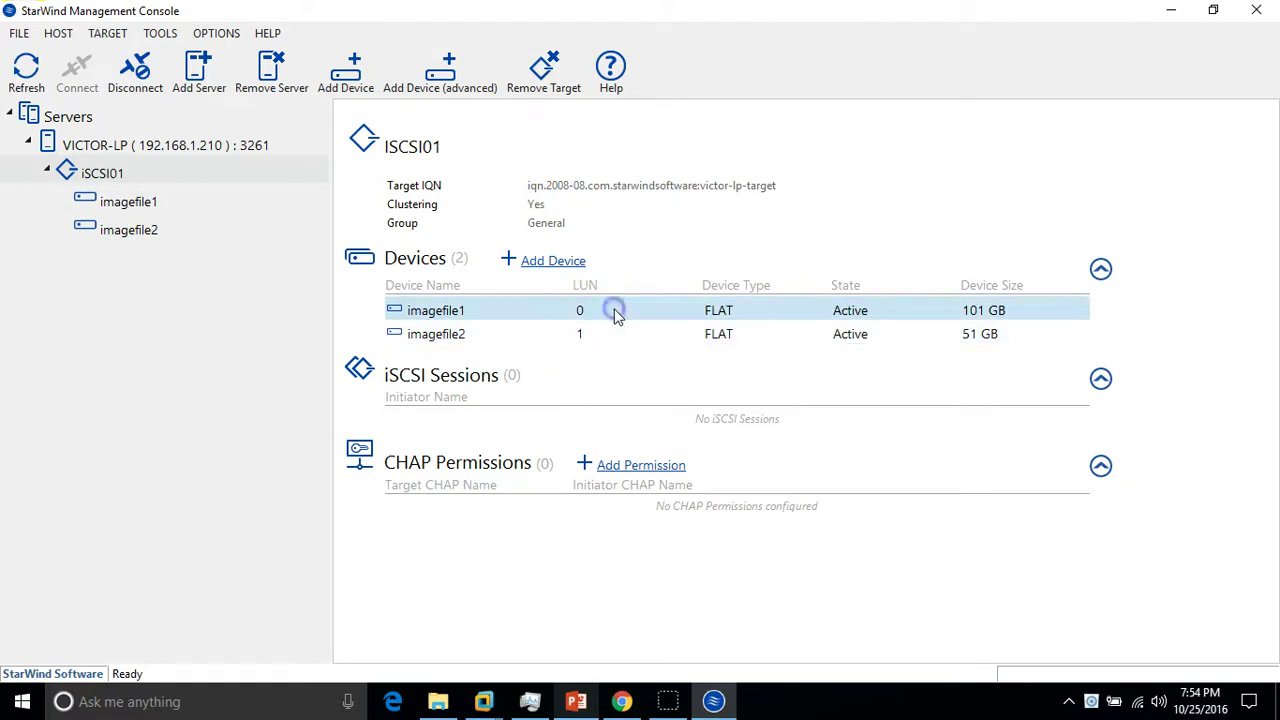
mouse_move(488, 694)
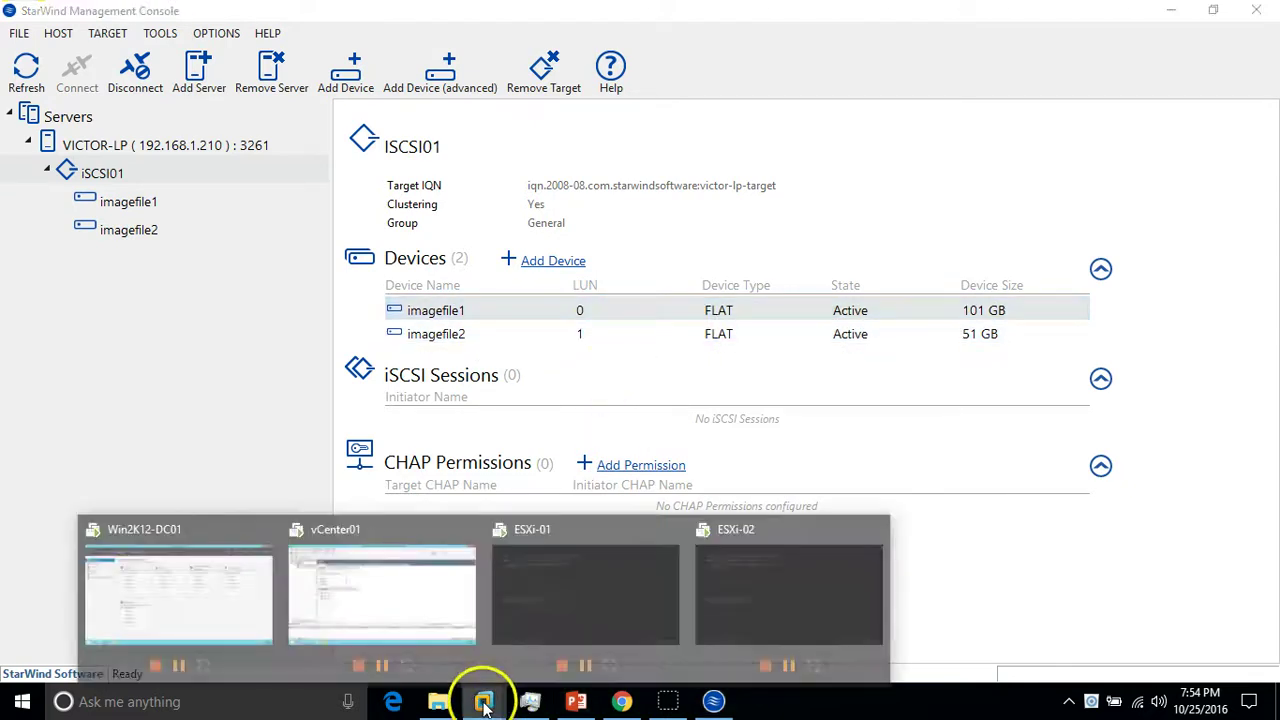
In vCenter01, review esxi-01's datastores, including ESXi-01-Local-Storage
click(445, 622)
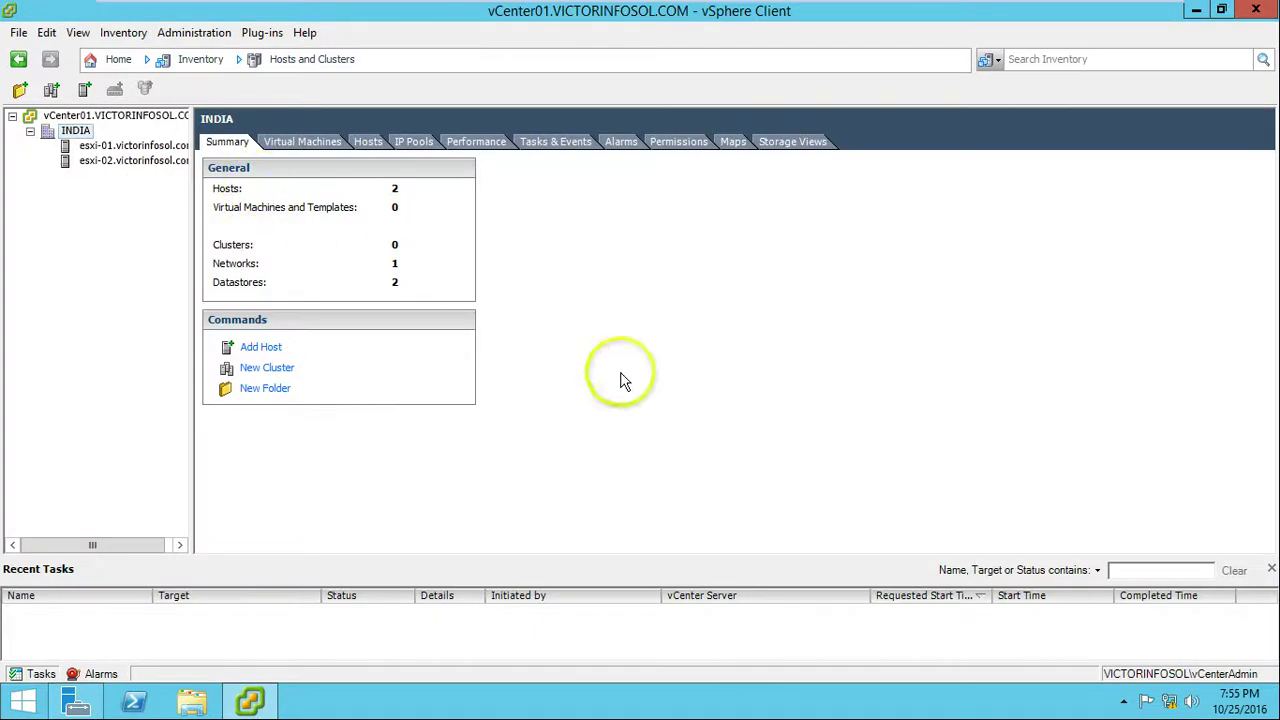
click(127, 150)
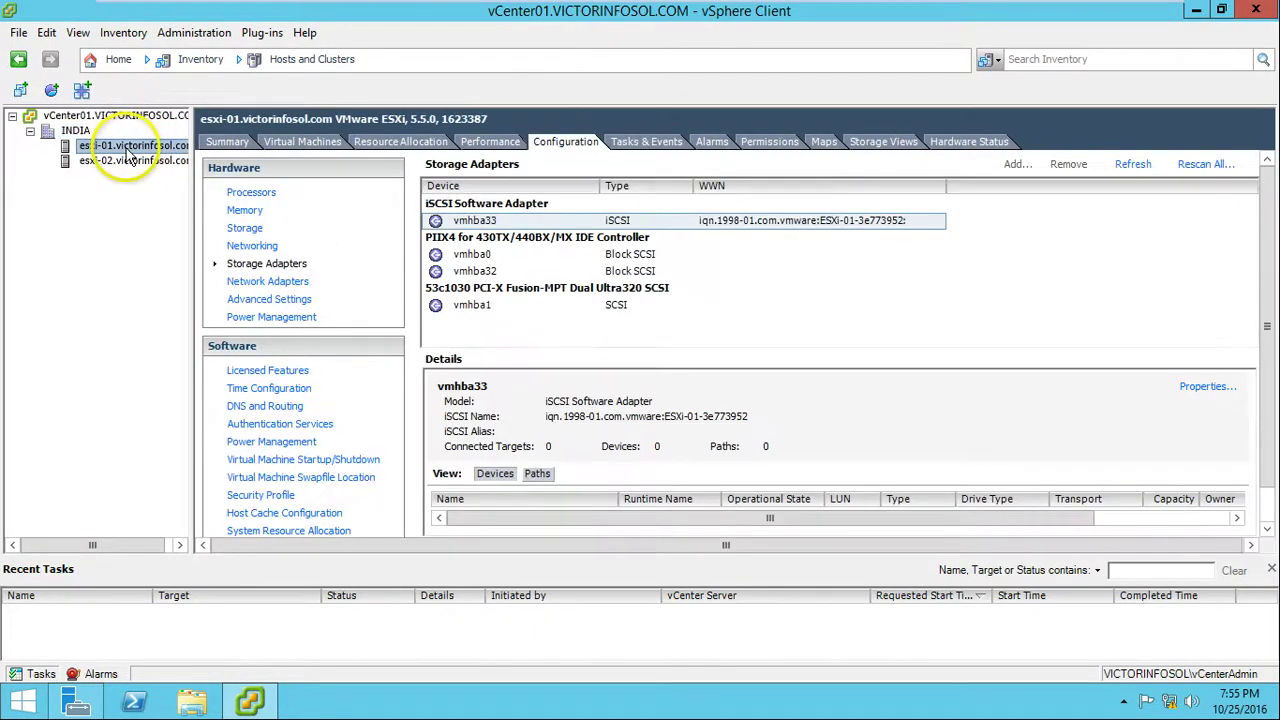
click(127, 160)
click(128, 145)
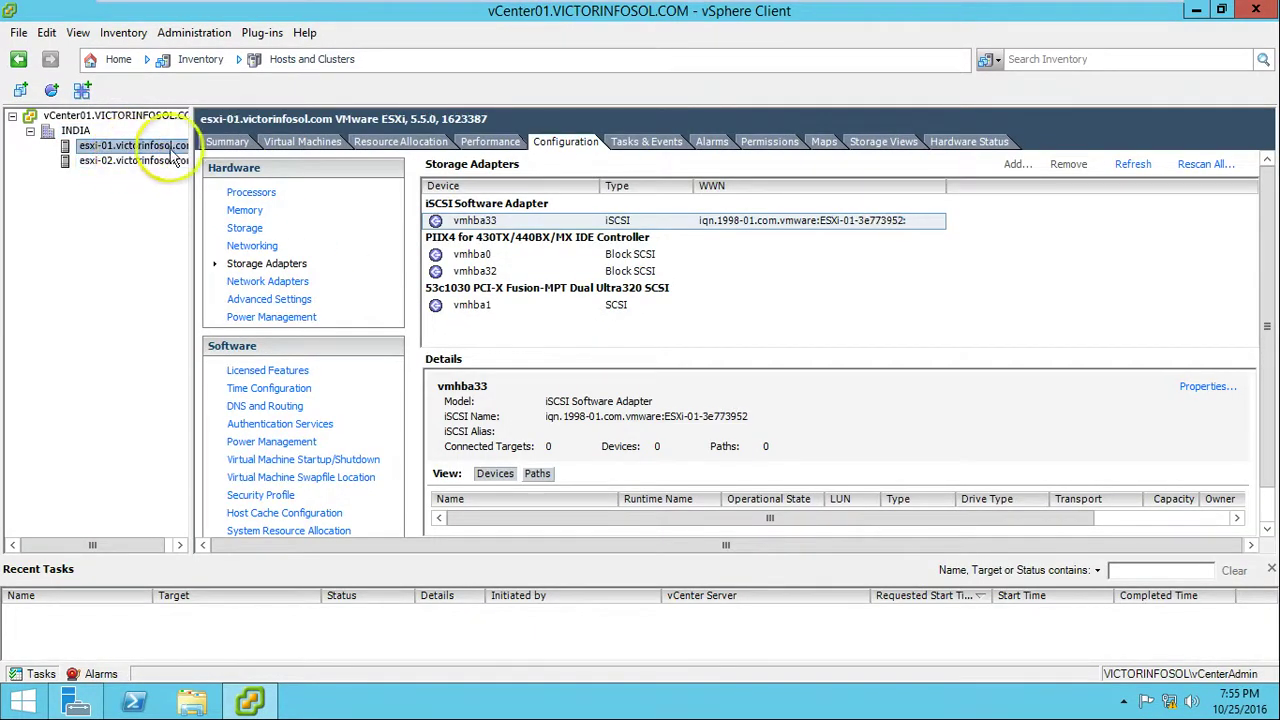
click(244, 229)
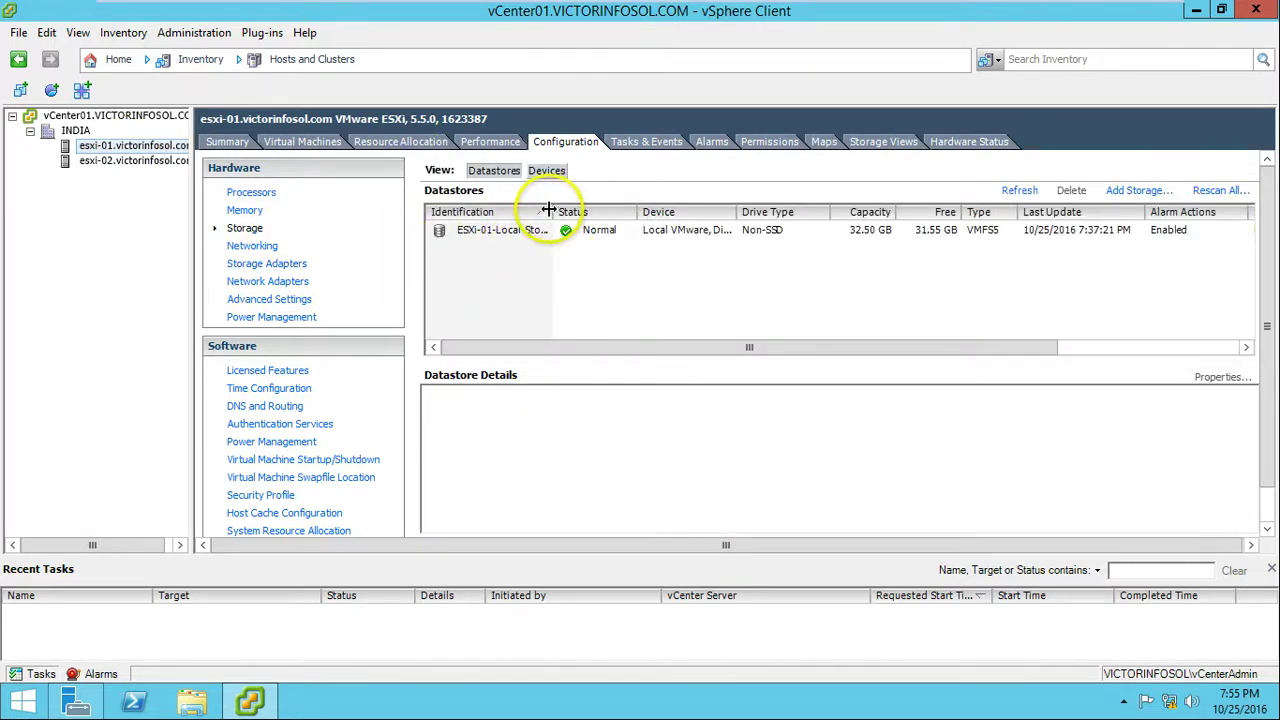
drag(552, 212, 582, 212)
click(533, 240)
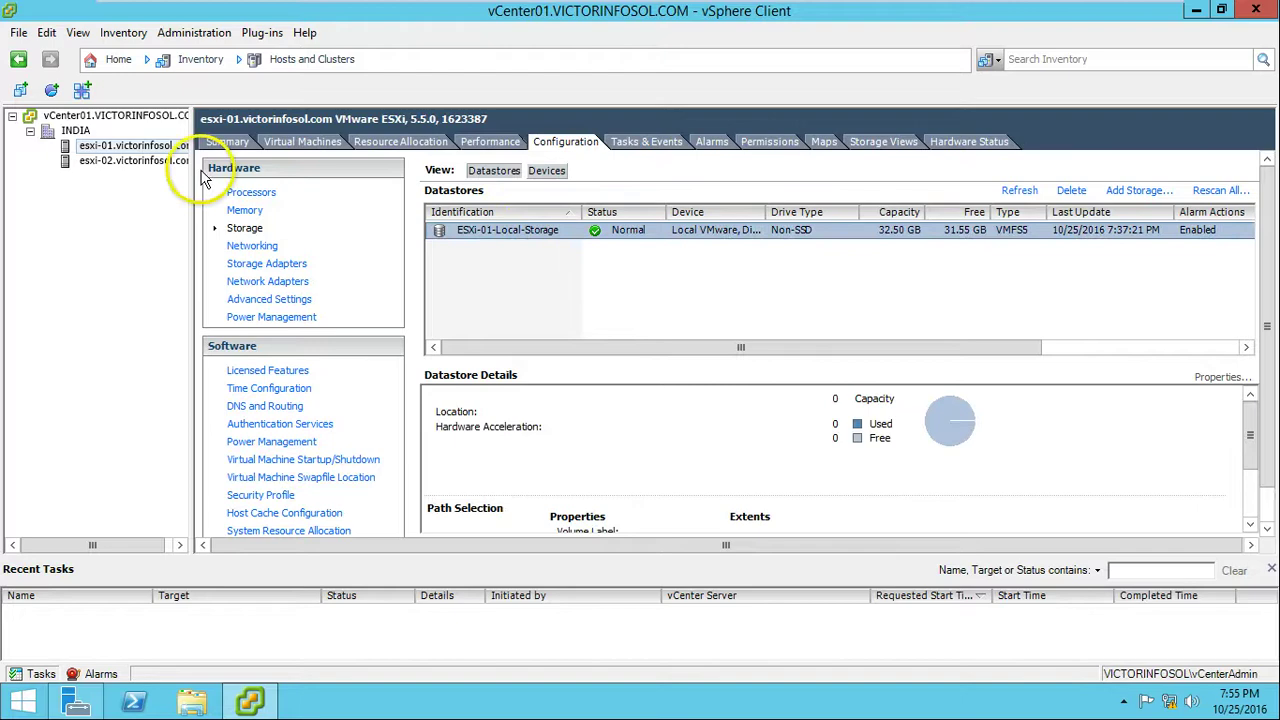
Check esxi-02's ESXi-02-Local-Storage datastore, then show esxi-01's storage adapters with vmhba33
click(160, 147)
click(150, 161)
click(510, 232)
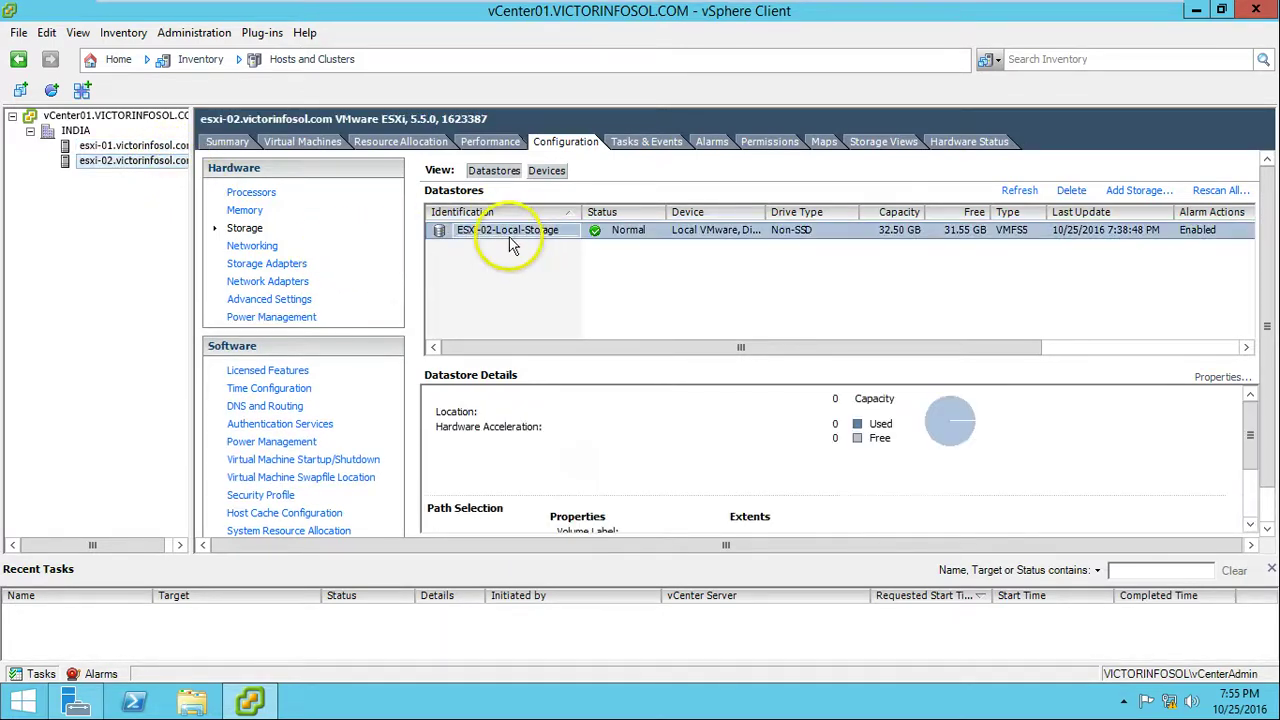
click(140, 146)
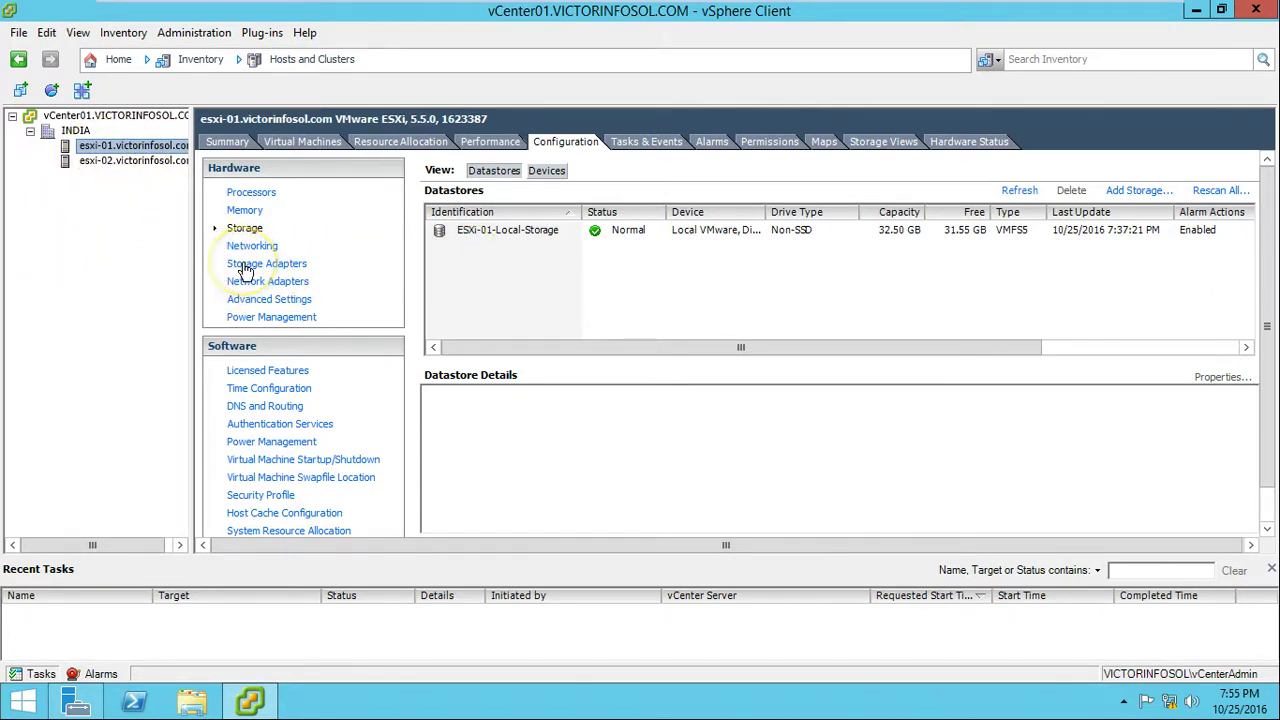
click(245, 265)
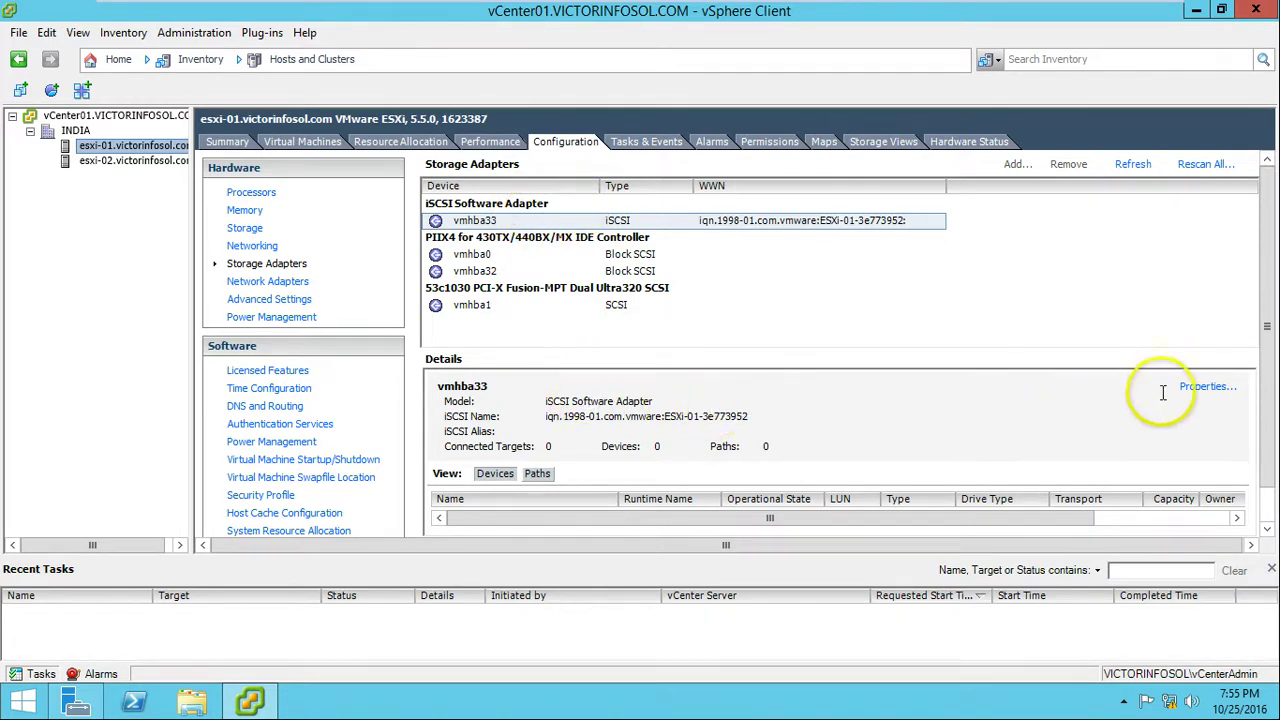
Add send target 192.168.1.210 port 3260 to esxi-01's vmhba33 dynamic discovery and close Properties
click(1205, 387)
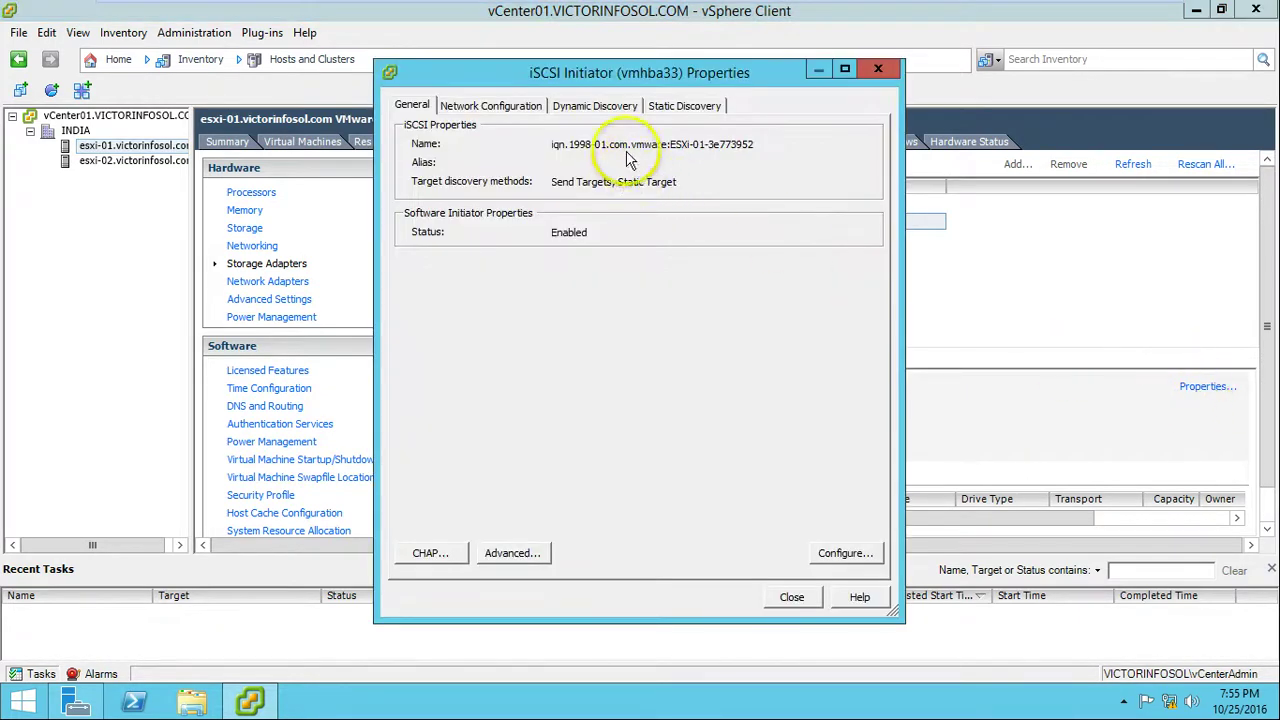
click(590, 106)
click(710, 562)
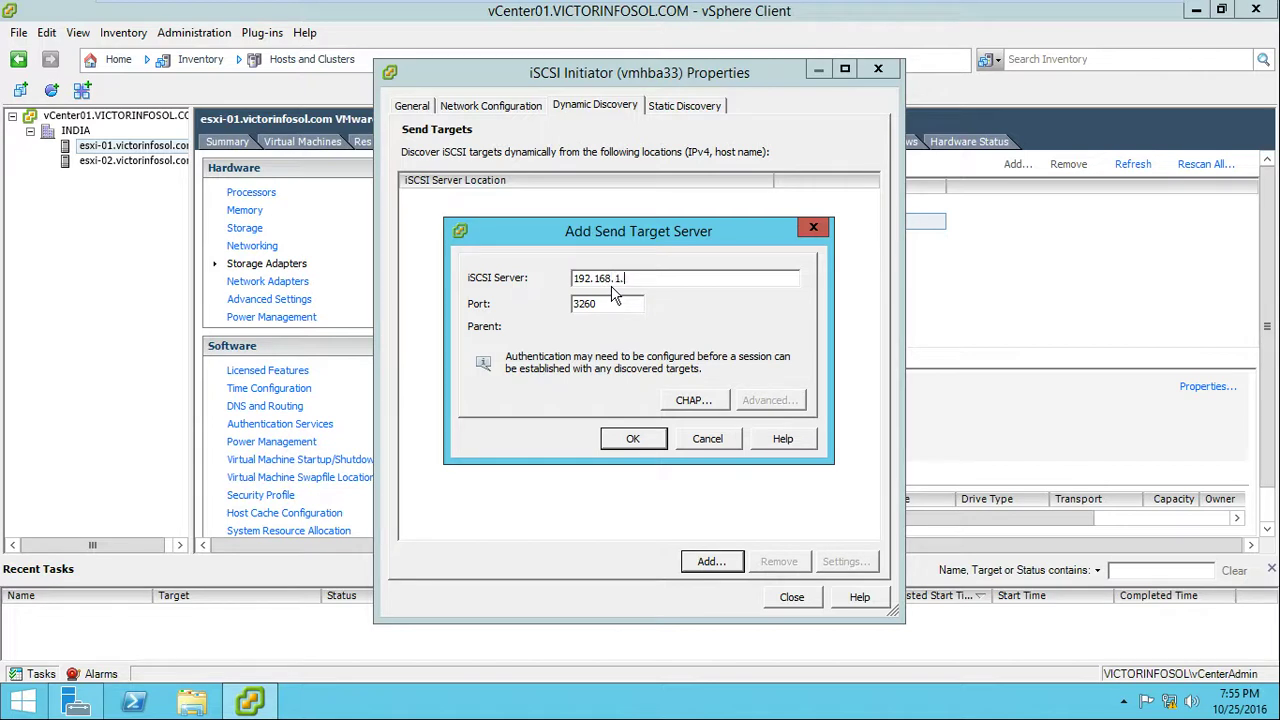
click(640, 439)
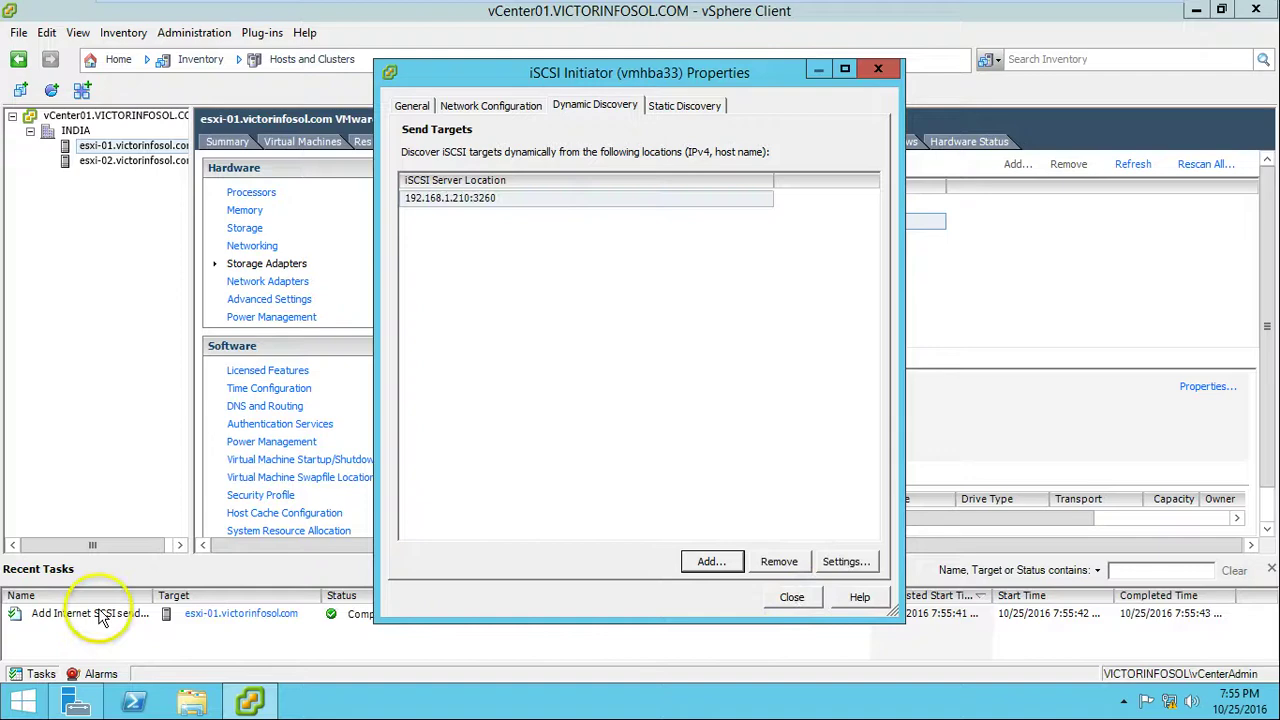
click(791, 597)
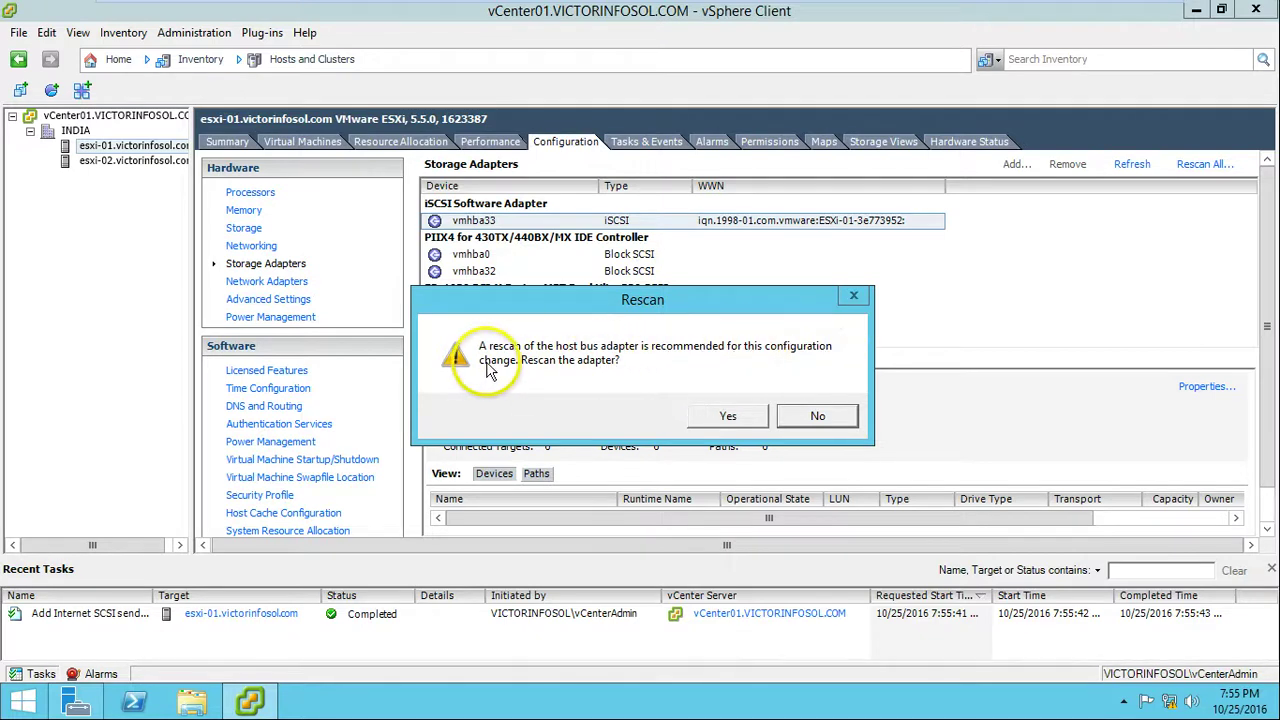
Rescan esxi-01's iSCSI adapter and list its paths
click(729, 417)
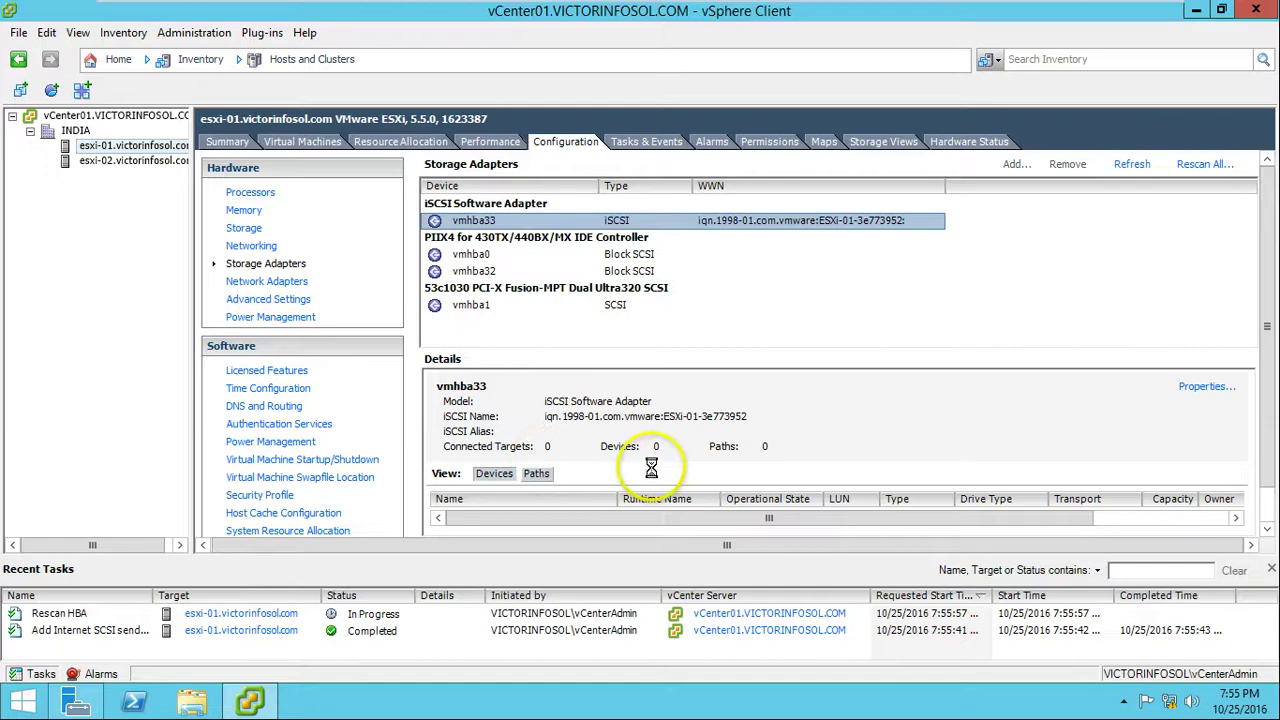
click(1267, 530)
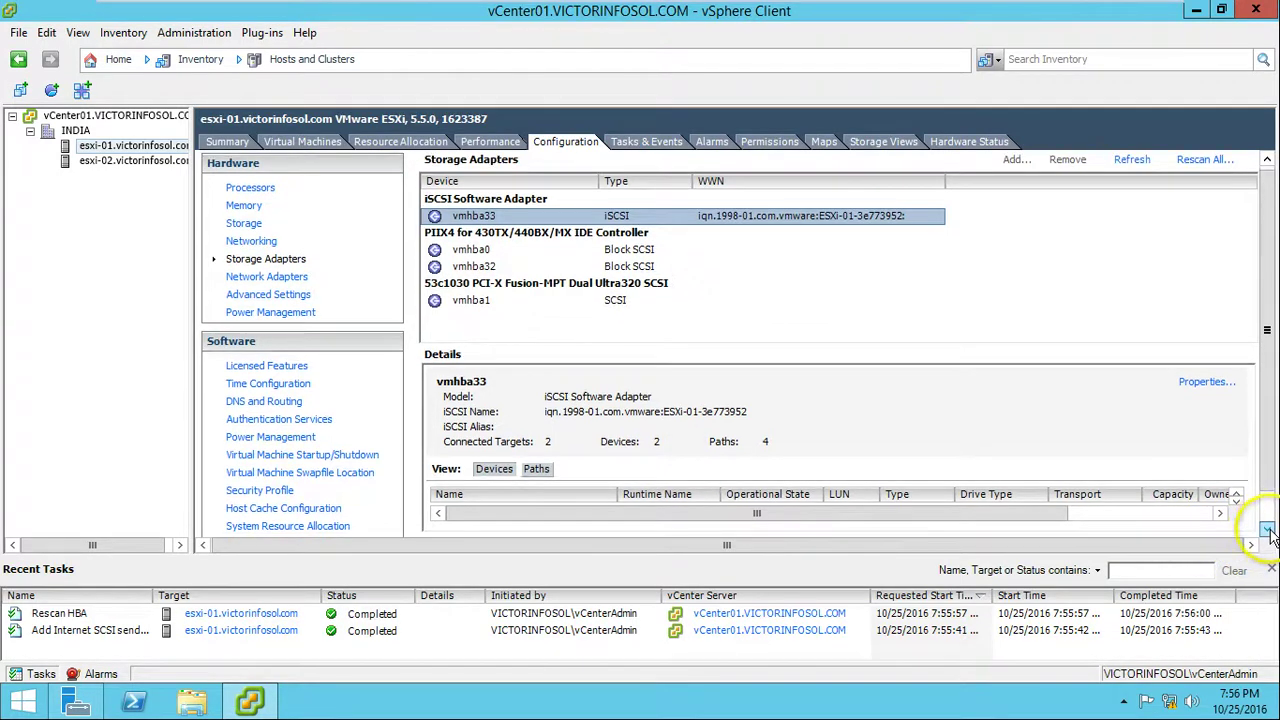
click(1267, 530)
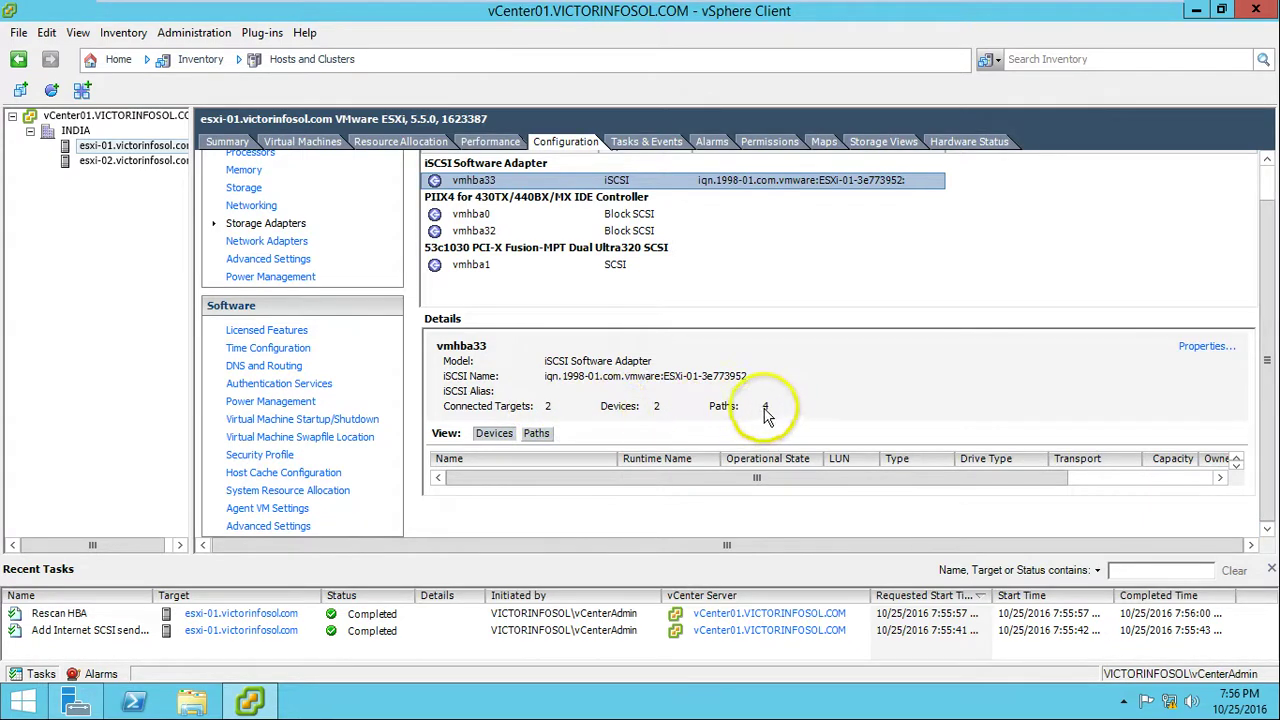
click(536, 433)
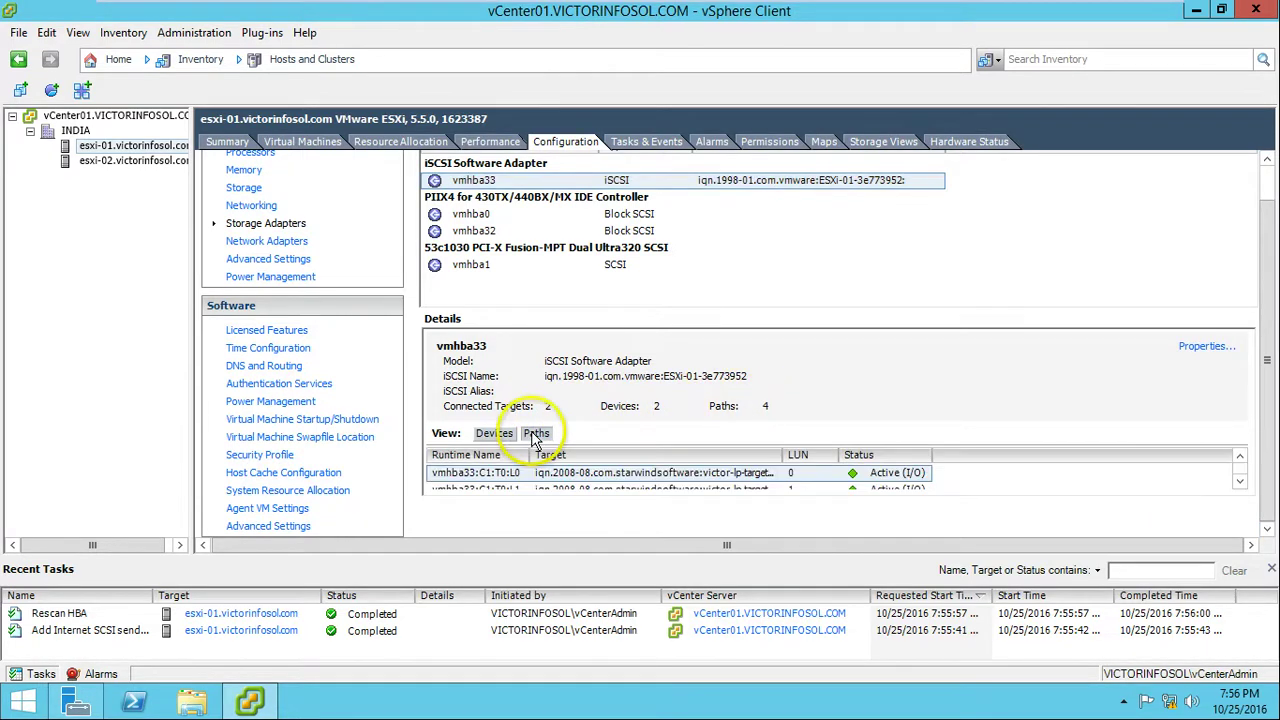
click(1240, 486)
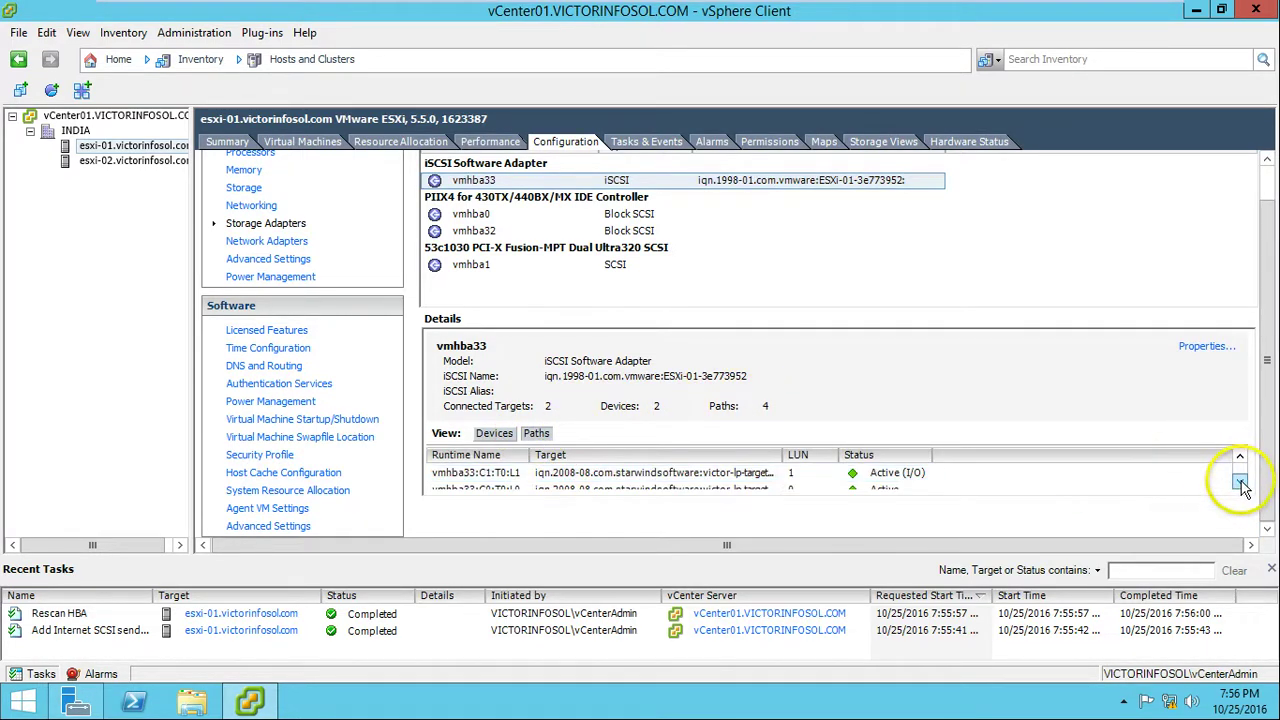
Review the iSCSI01 and iSCSI02 port bindings in the adapter properties, then inspect the LUN 1 path
click(1212, 346)
click(490, 105)
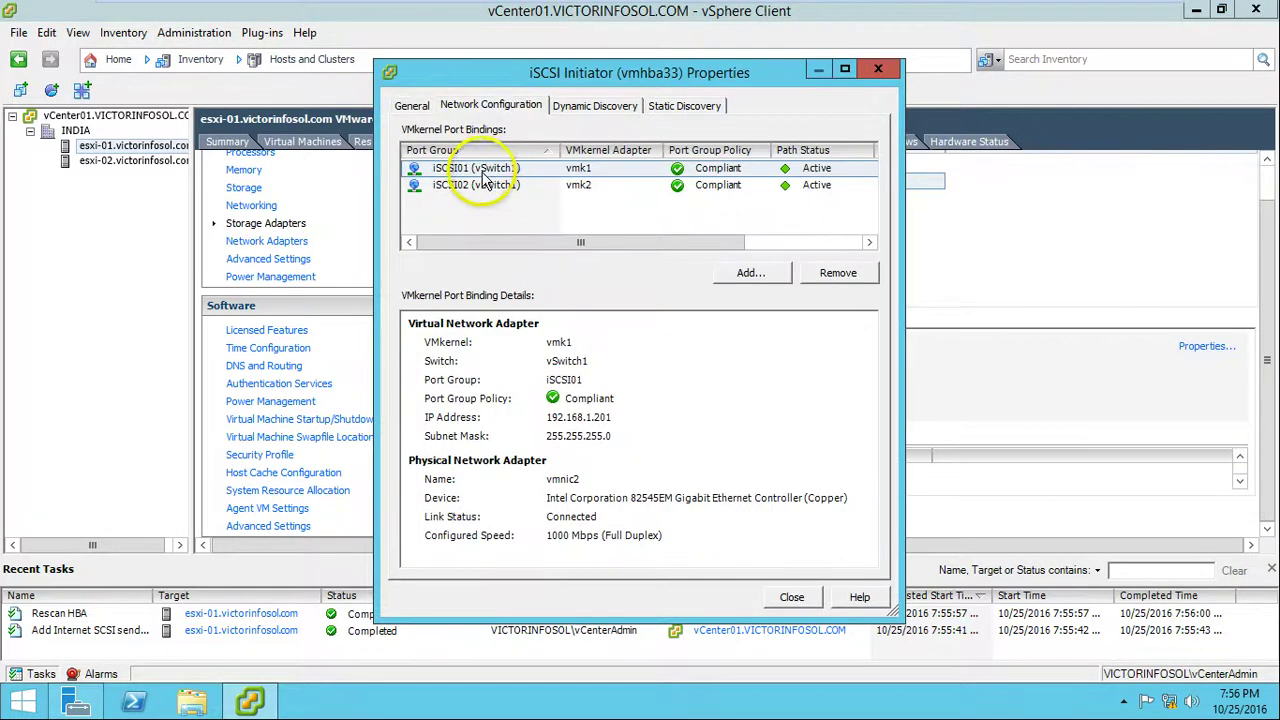
click(510, 169)
click(510, 185)
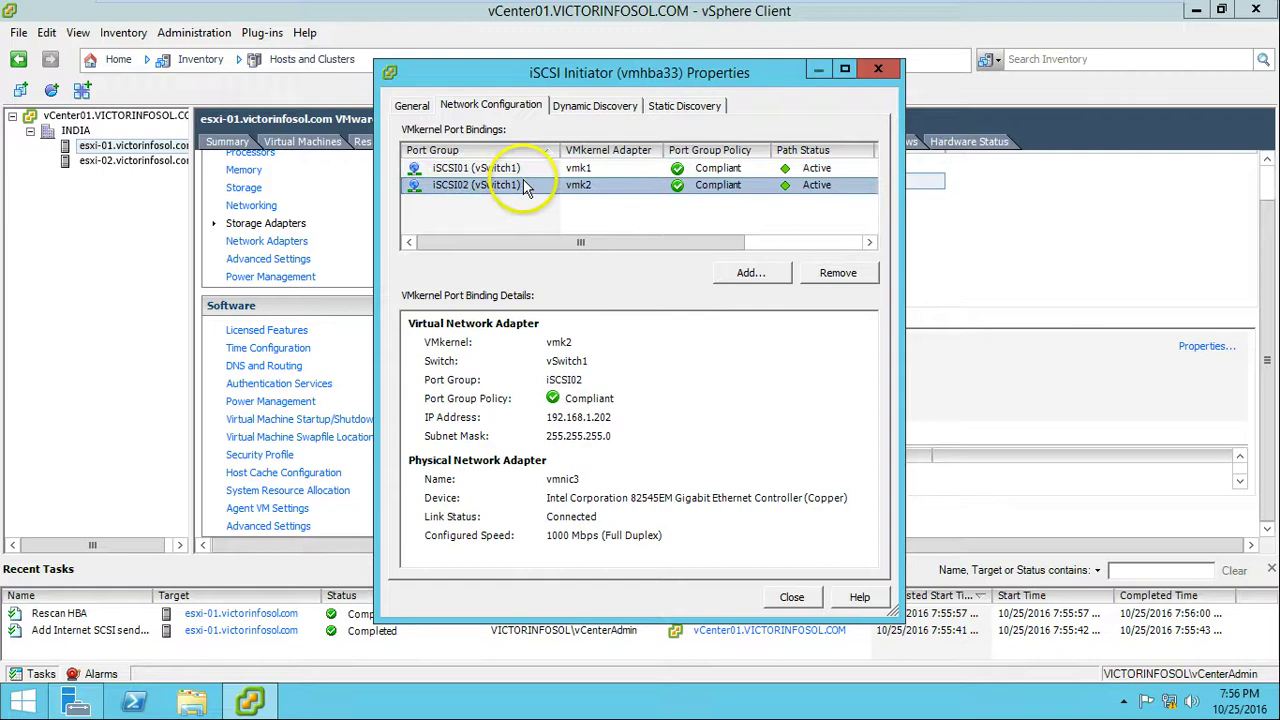
click(512, 168)
click(528, 186)
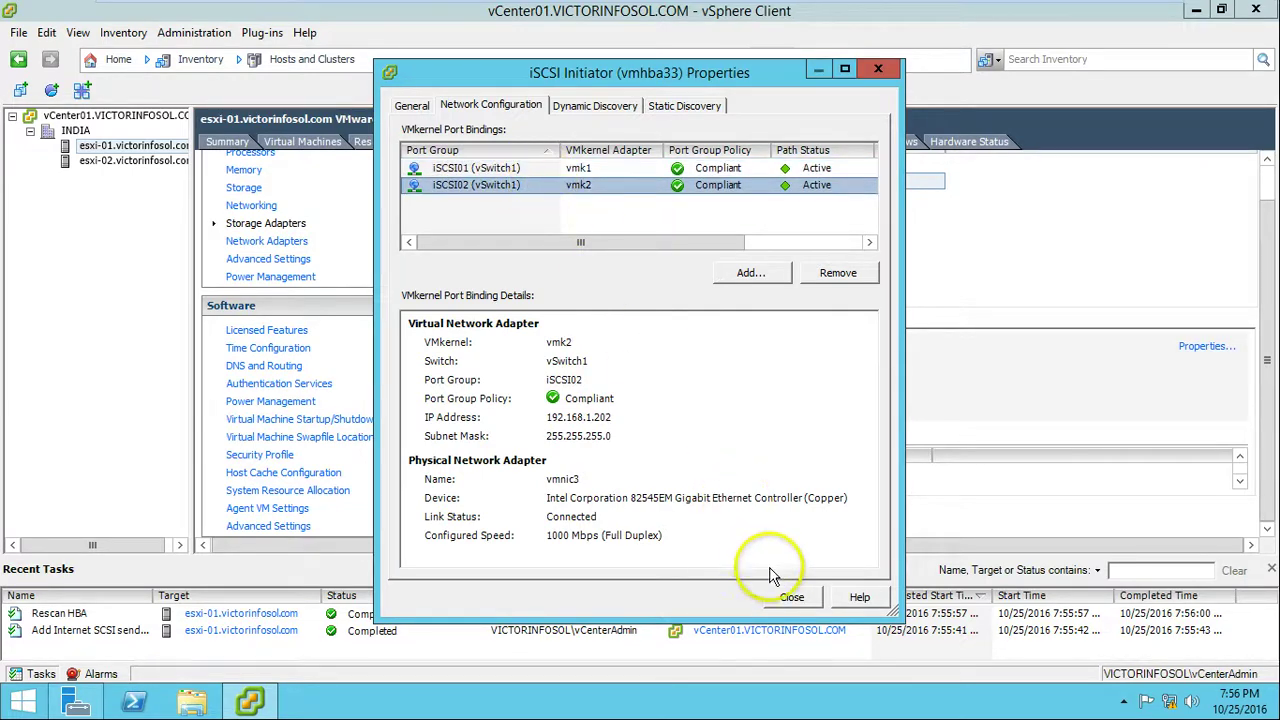
click(791, 597)
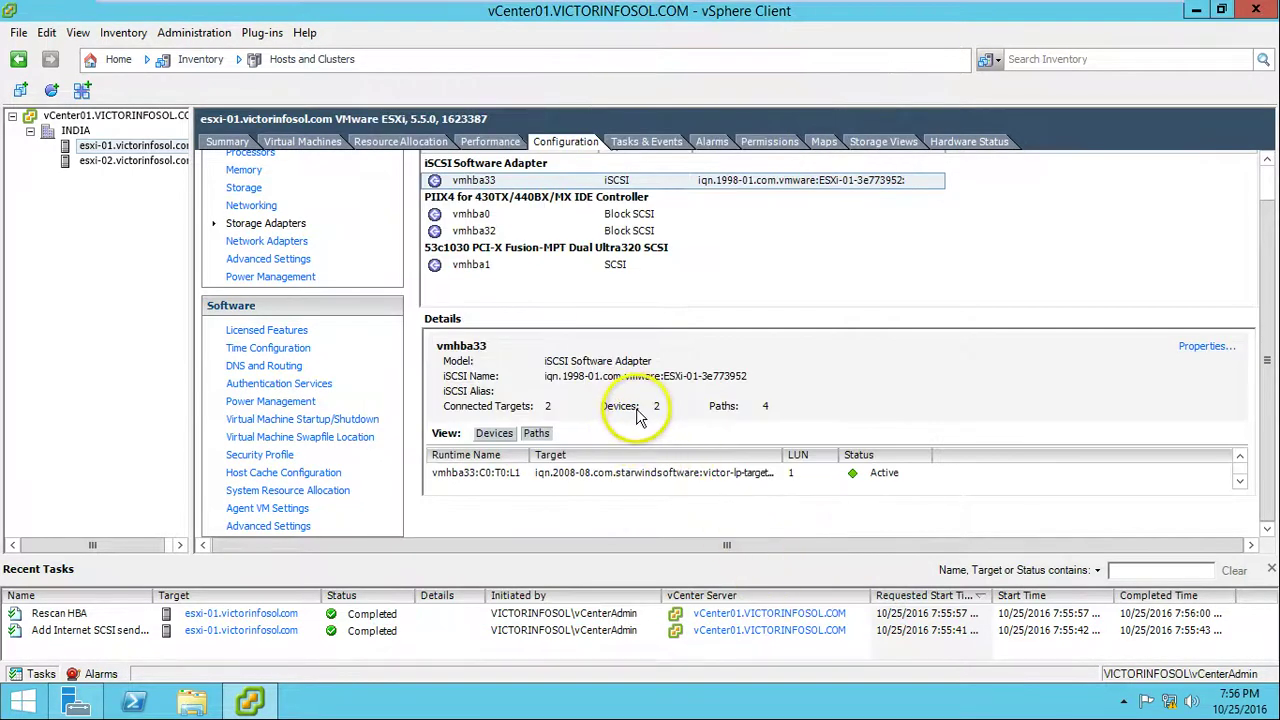
click(578, 478)
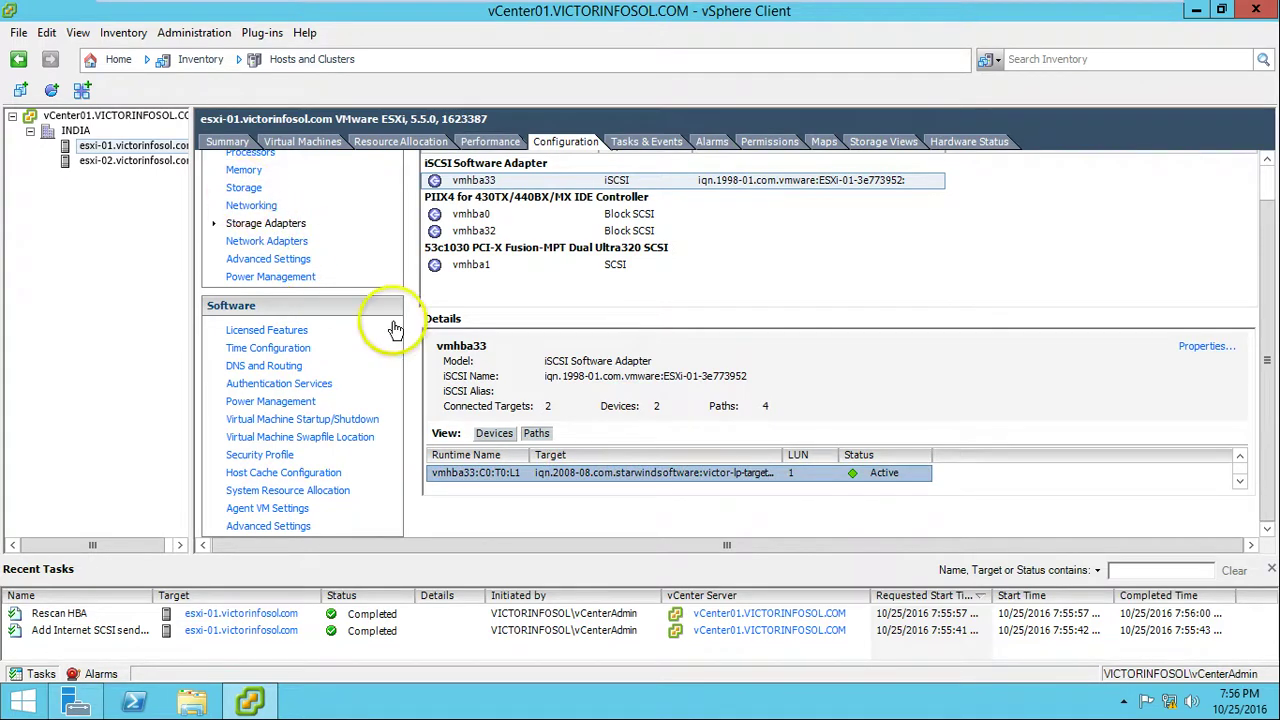
Show the adapter's devices and review the 101 GB LUN 0 and 51 GB StarWind disks
click(494, 433)
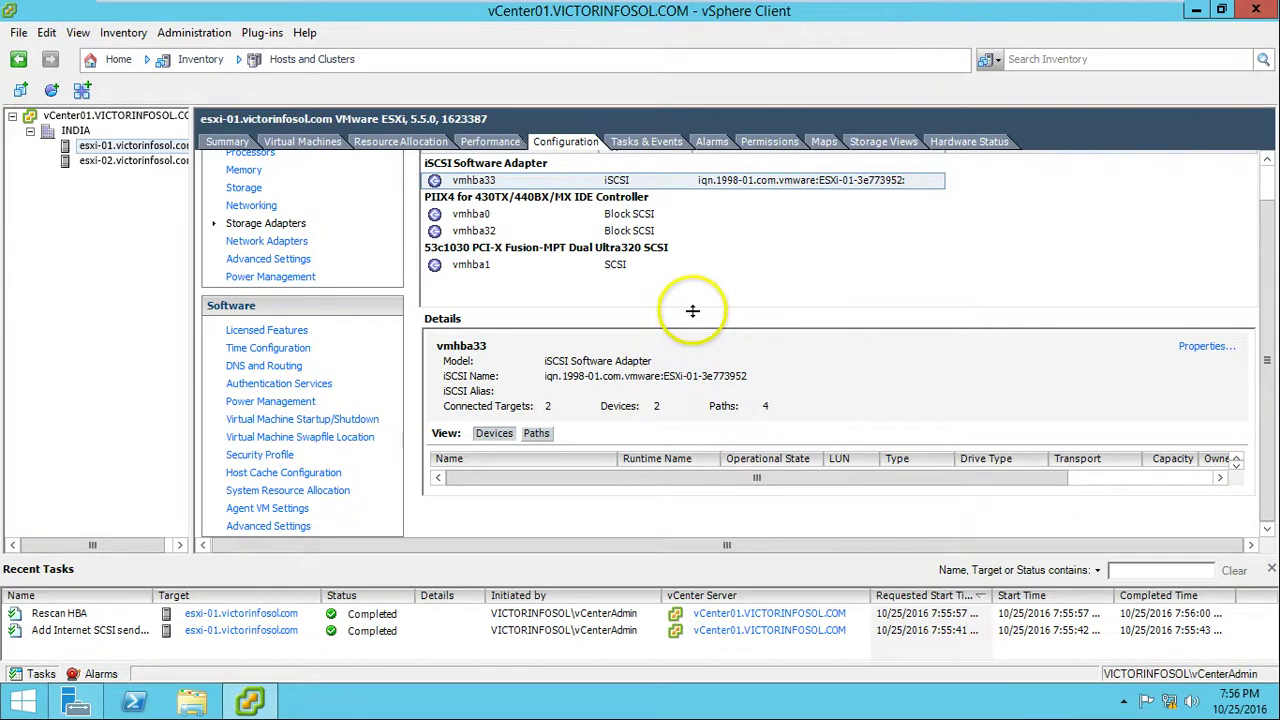
drag(692, 311, 609, 274)
click(622, 455)
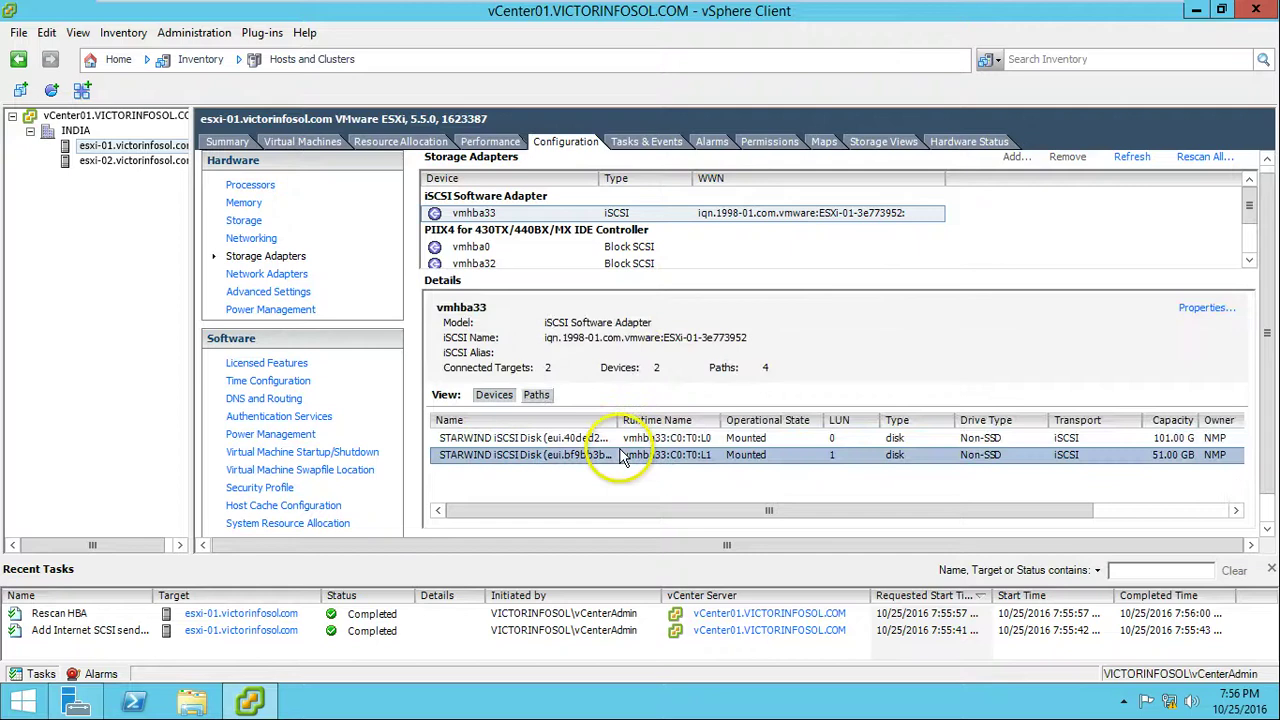
click(623, 437)
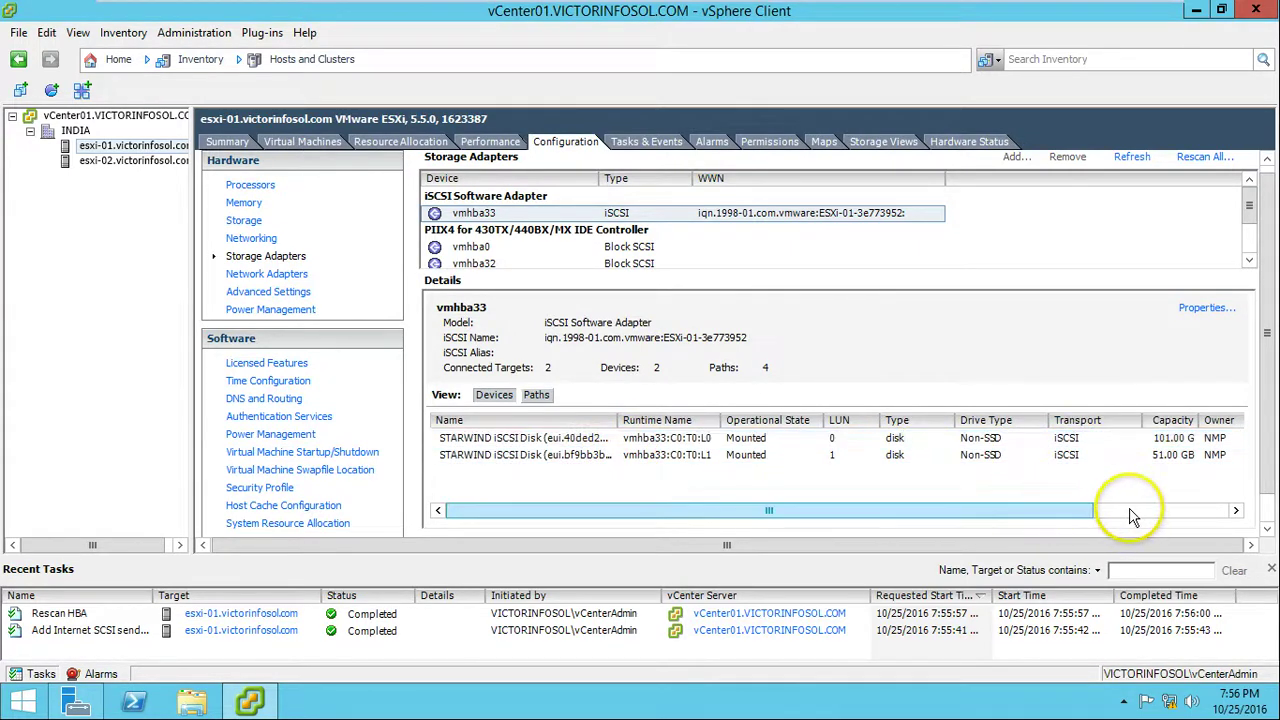
click(1165, 458)
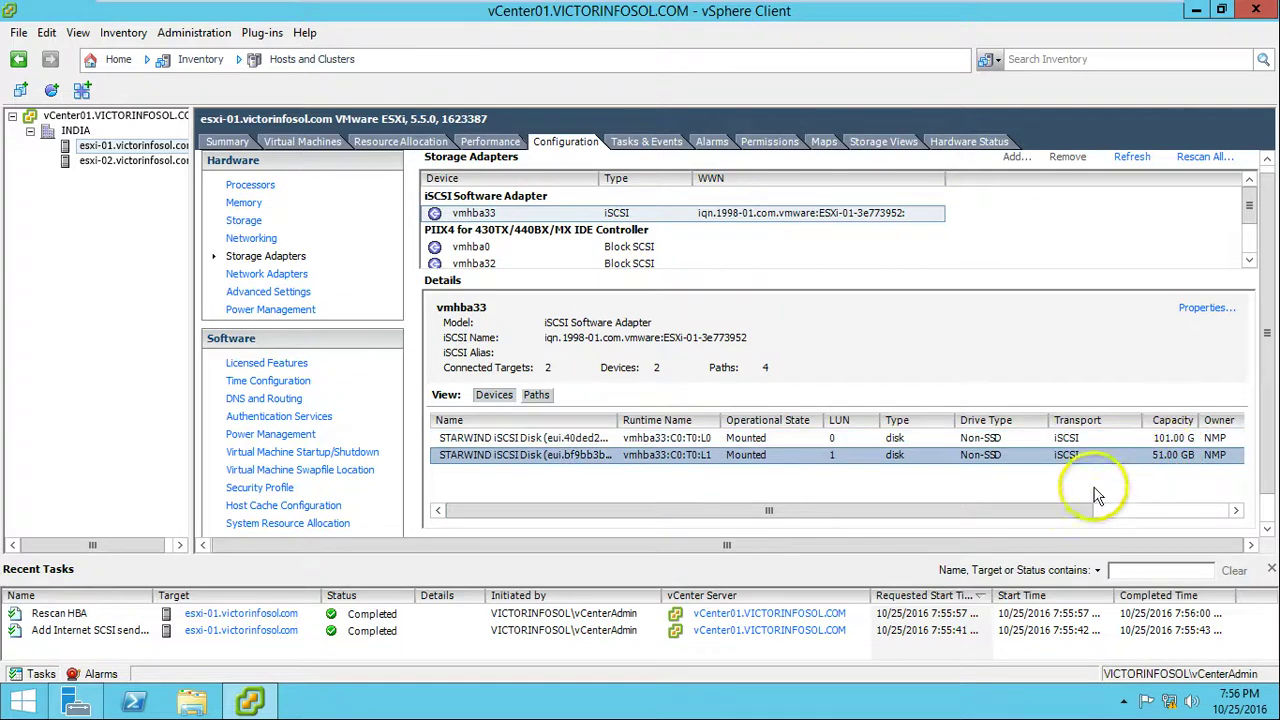
drag(1063, 512, 712, 525)
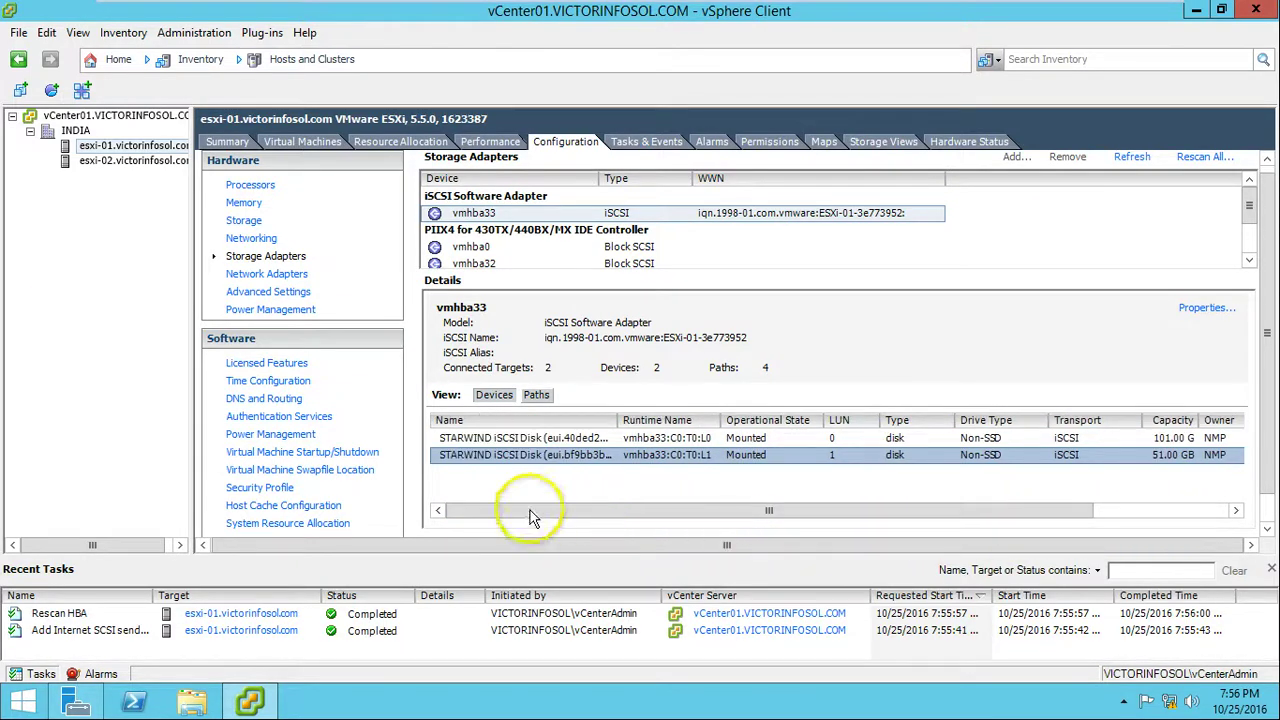
click(520, 441)
Refresh esxi-01's datastores list and start Add Storage with the Disk/LUN type
click(245, 221)
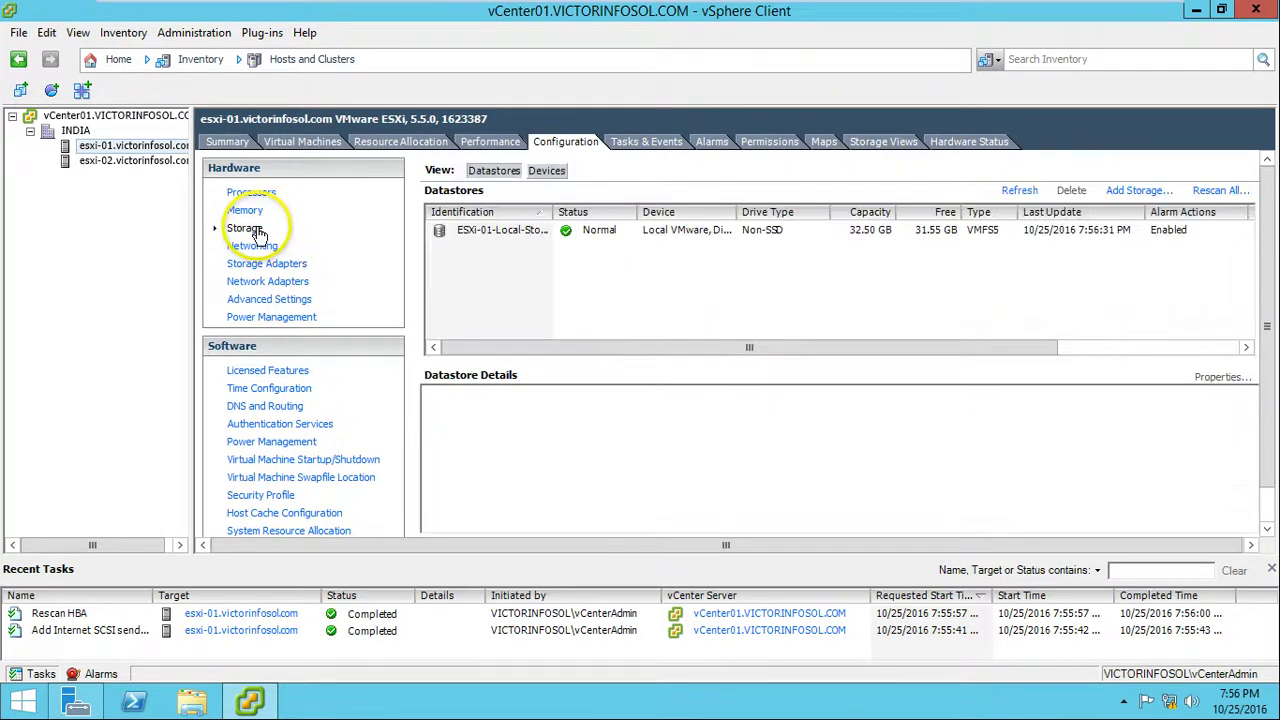
click(1020, 191)
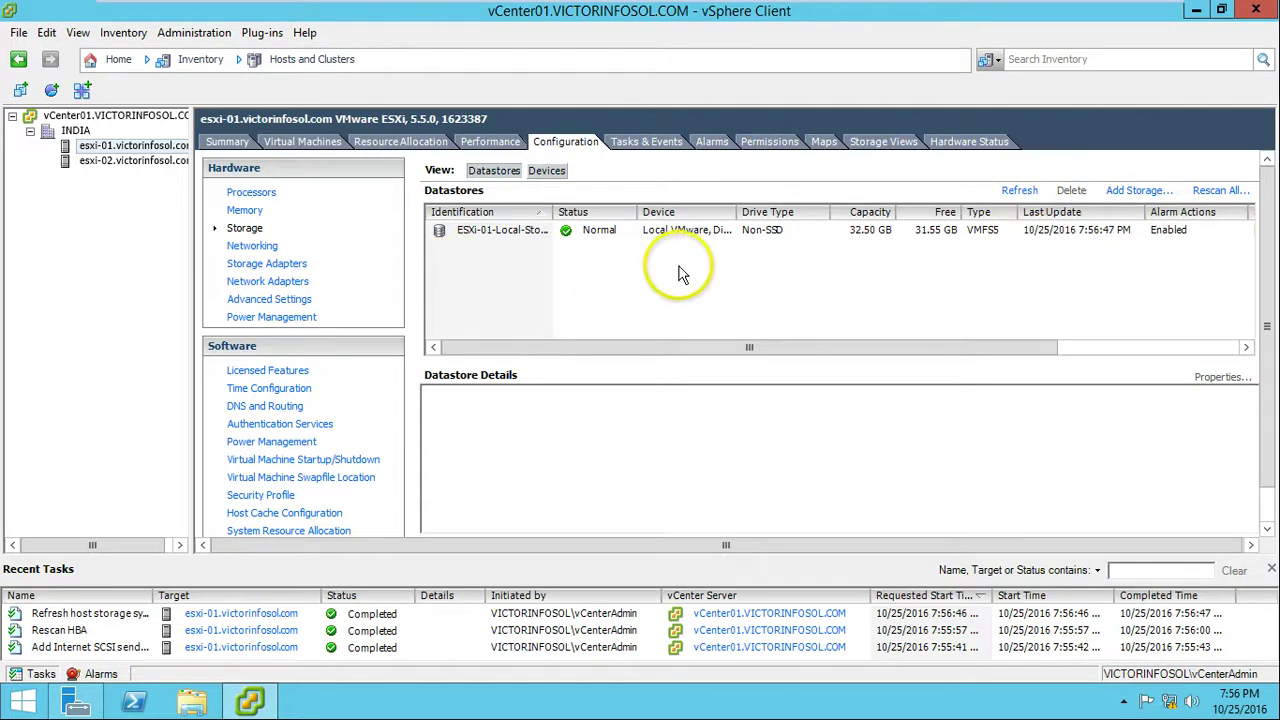
click(1130, 192)
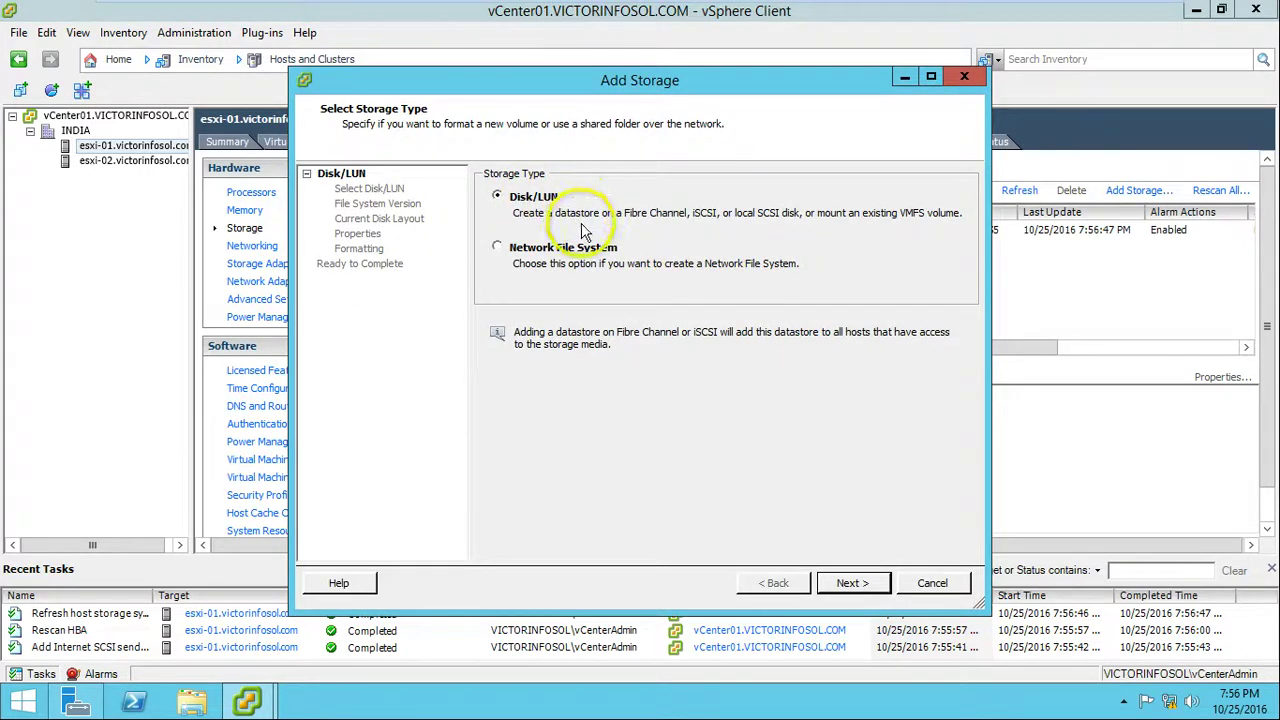
click(851, 583)
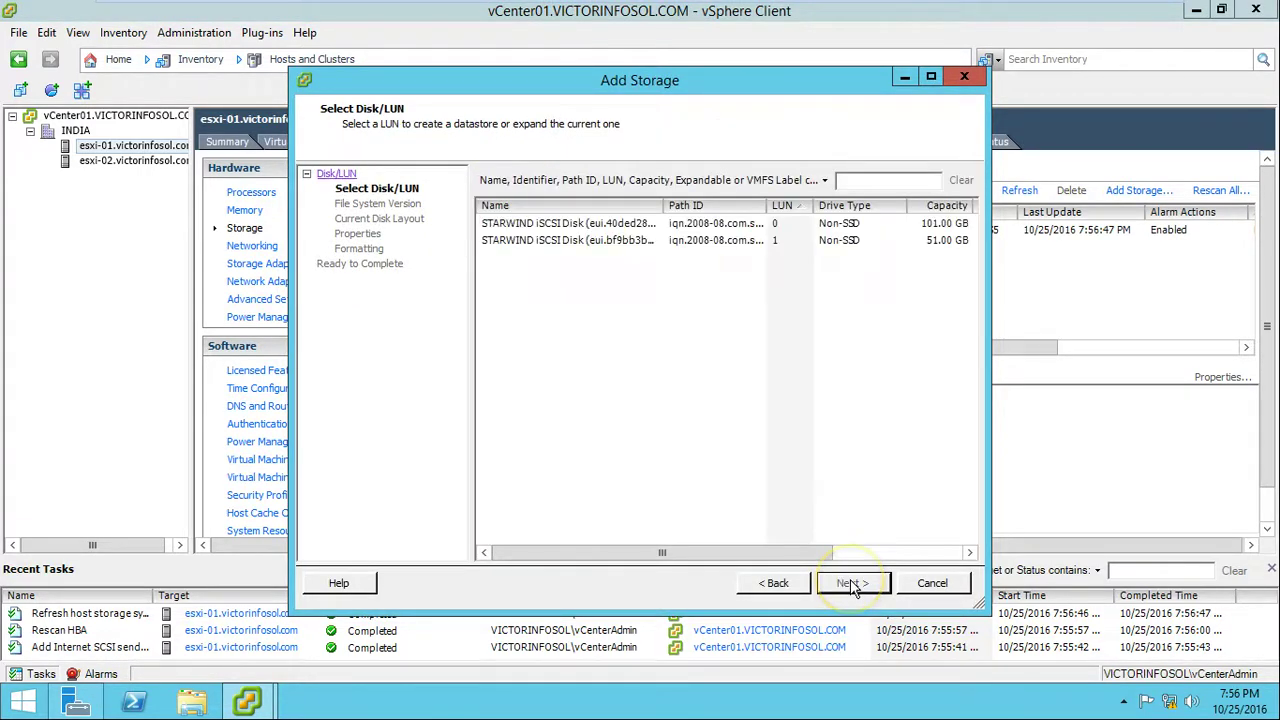
Create VMFS-5 datastore LUN0 on the 101 GB StarWind LUN 0 using maximum capacity
click(718, 241)
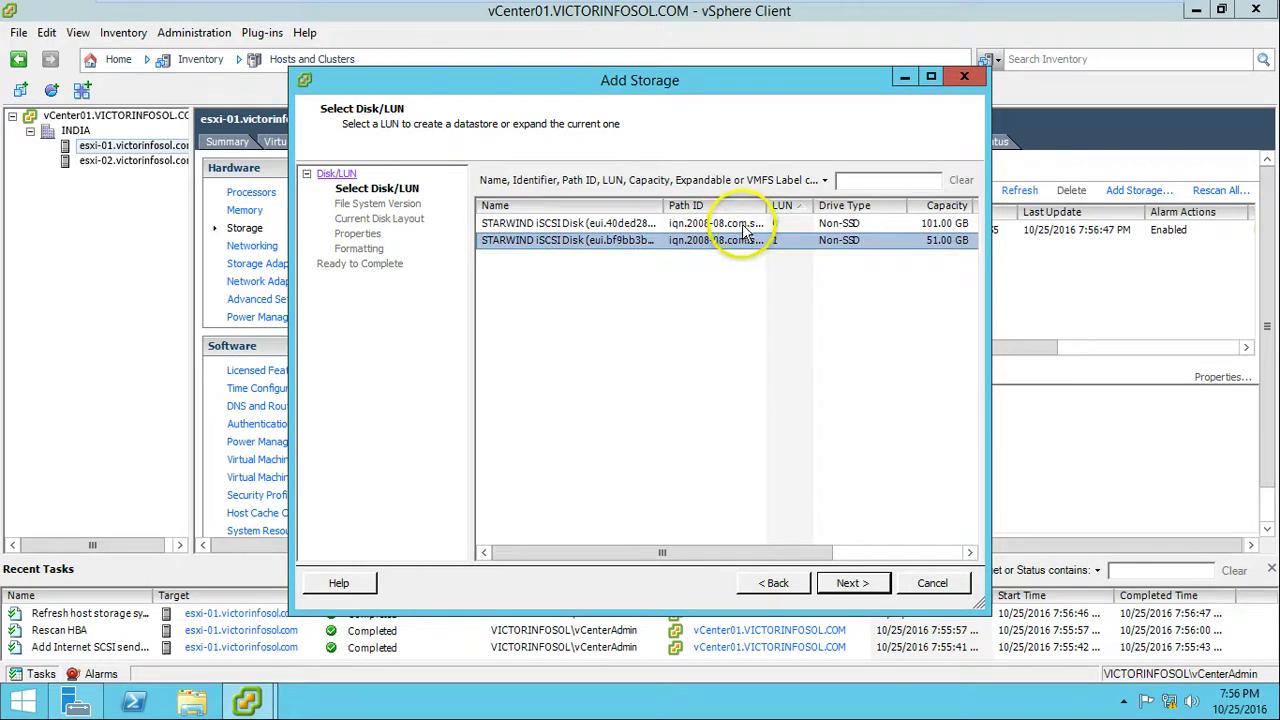
click(930, 225)
click(860, 586)
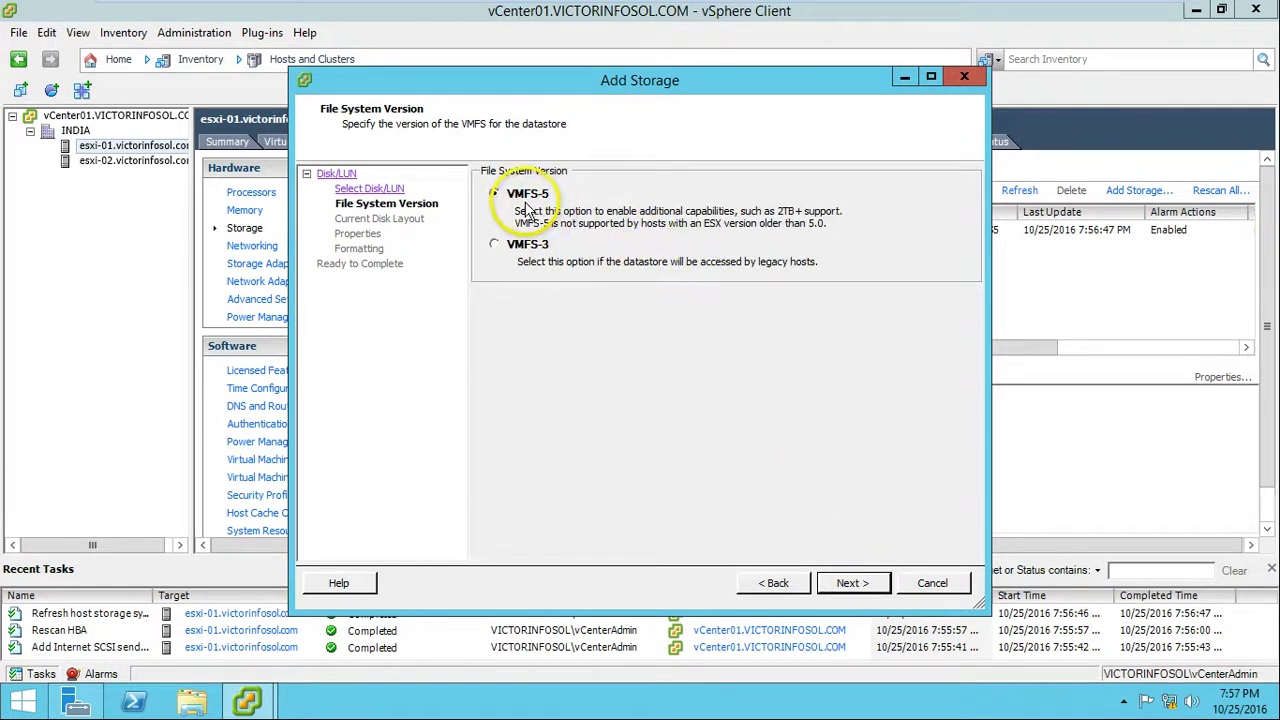
click(866, 587)
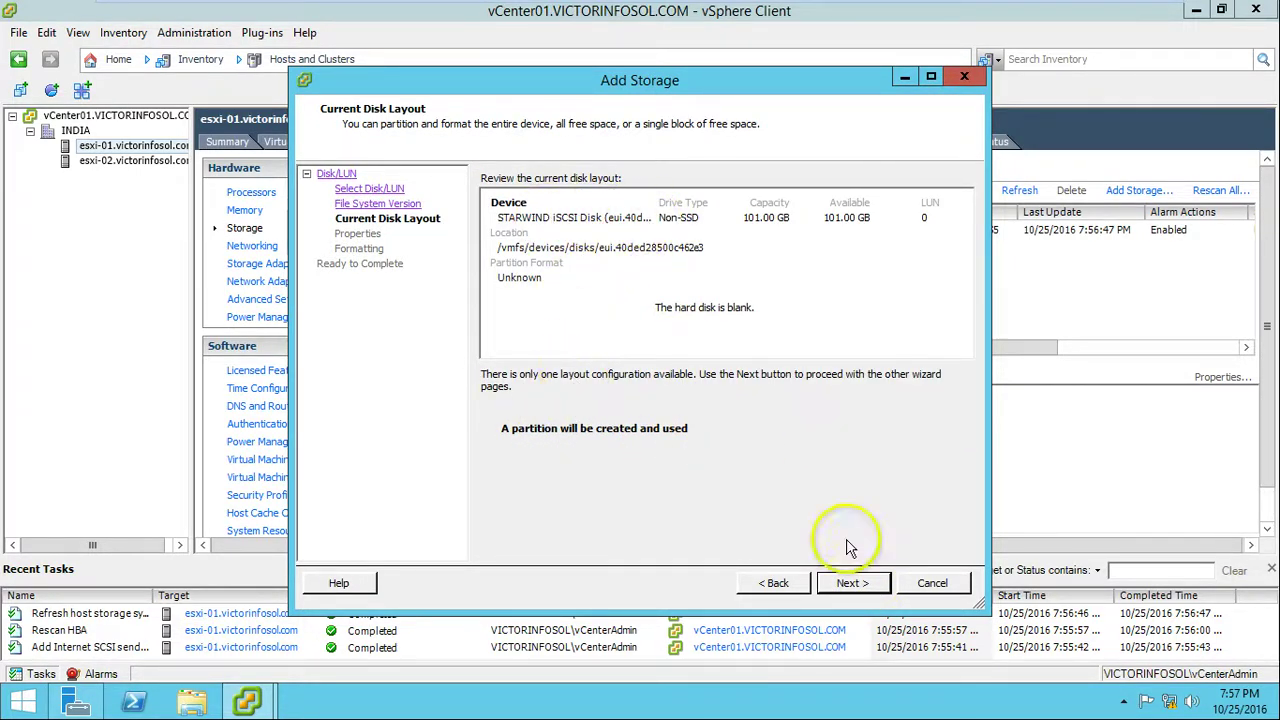
click(862, 587)
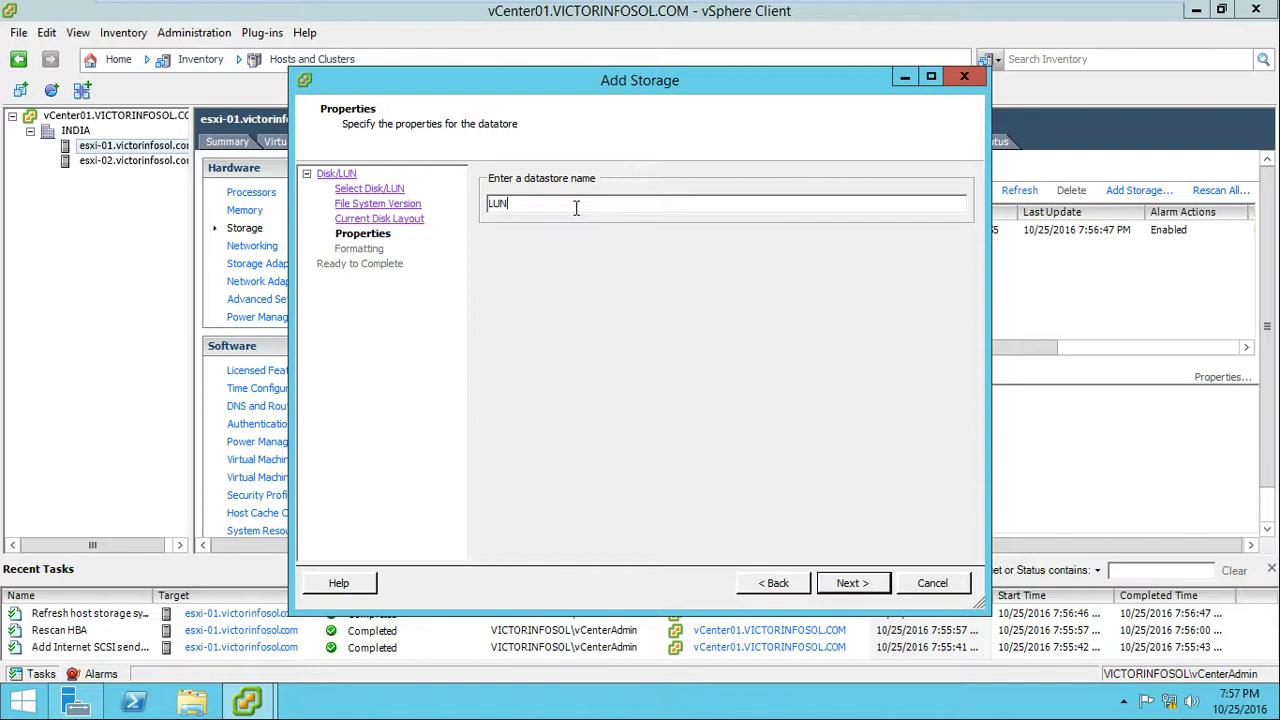
click(851, 585)
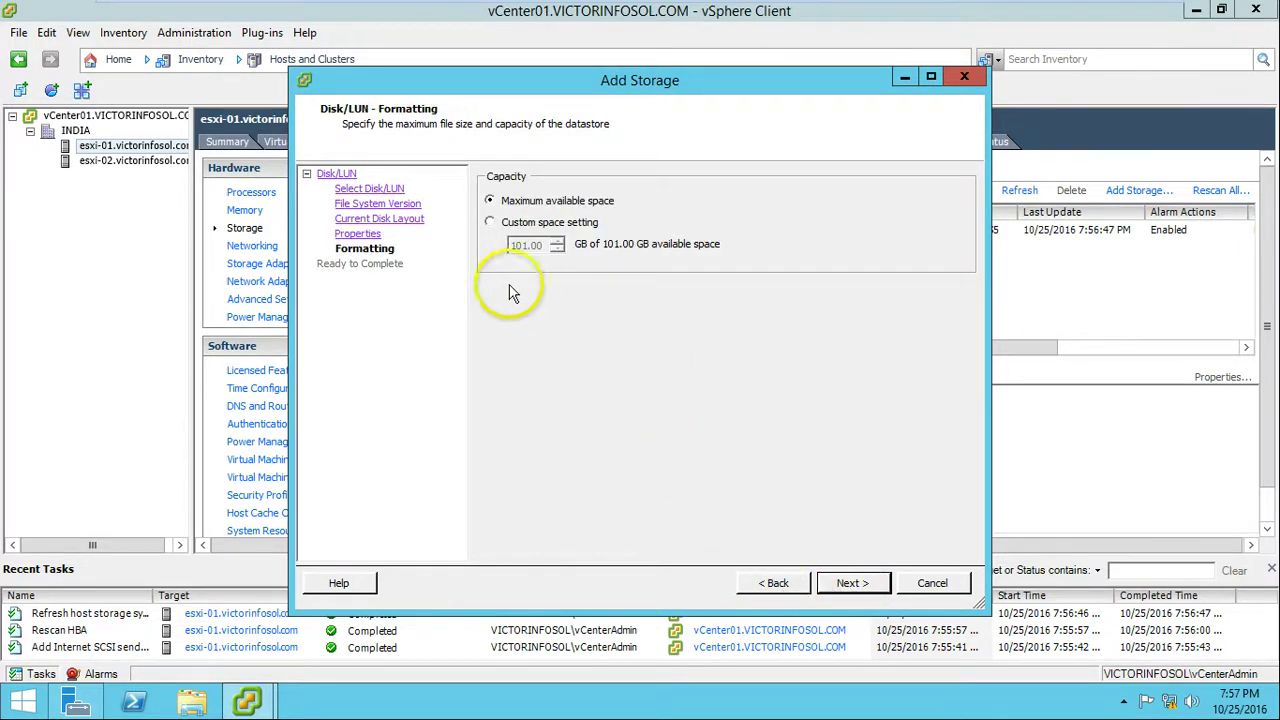
click(533, 224)
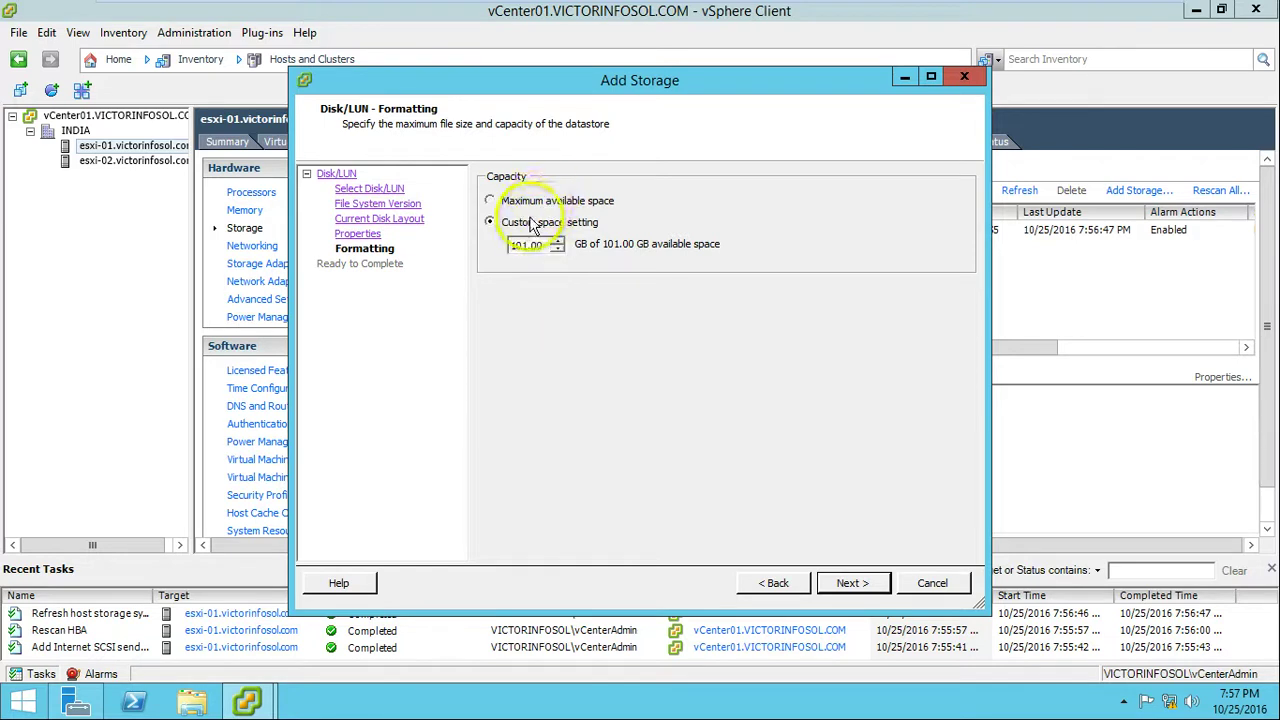
click(855, 588)
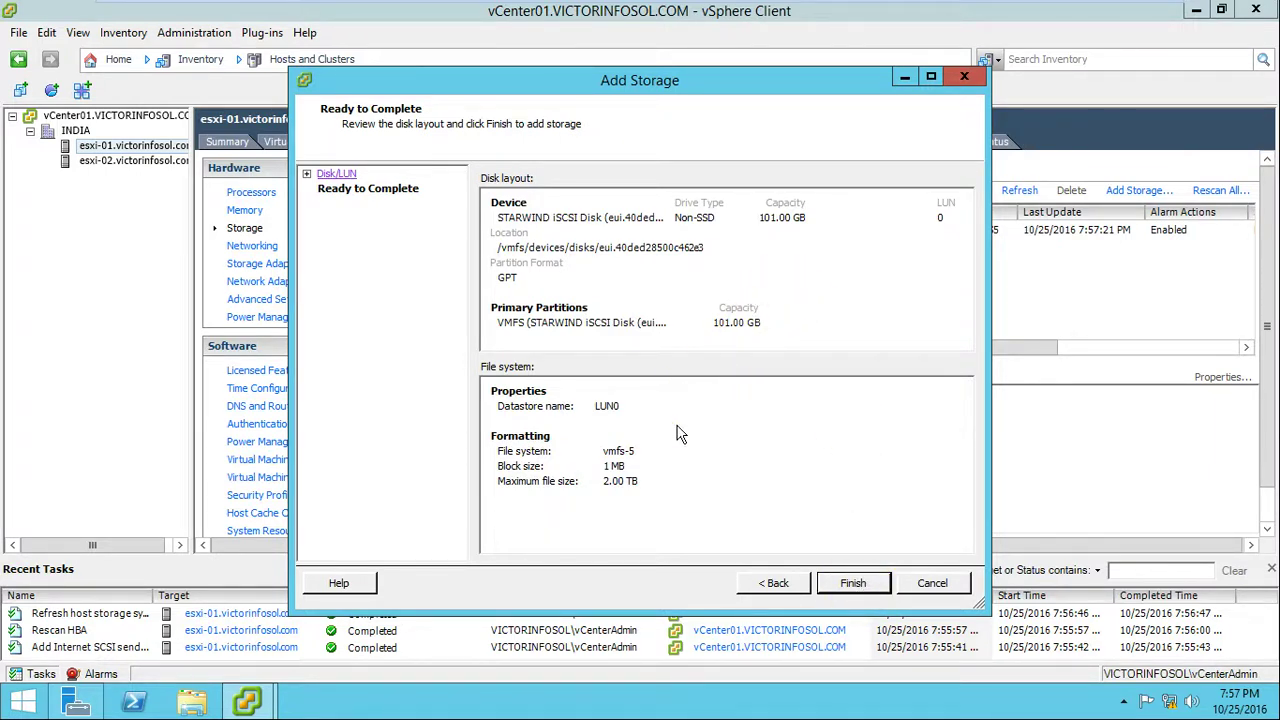
click(853, 586)
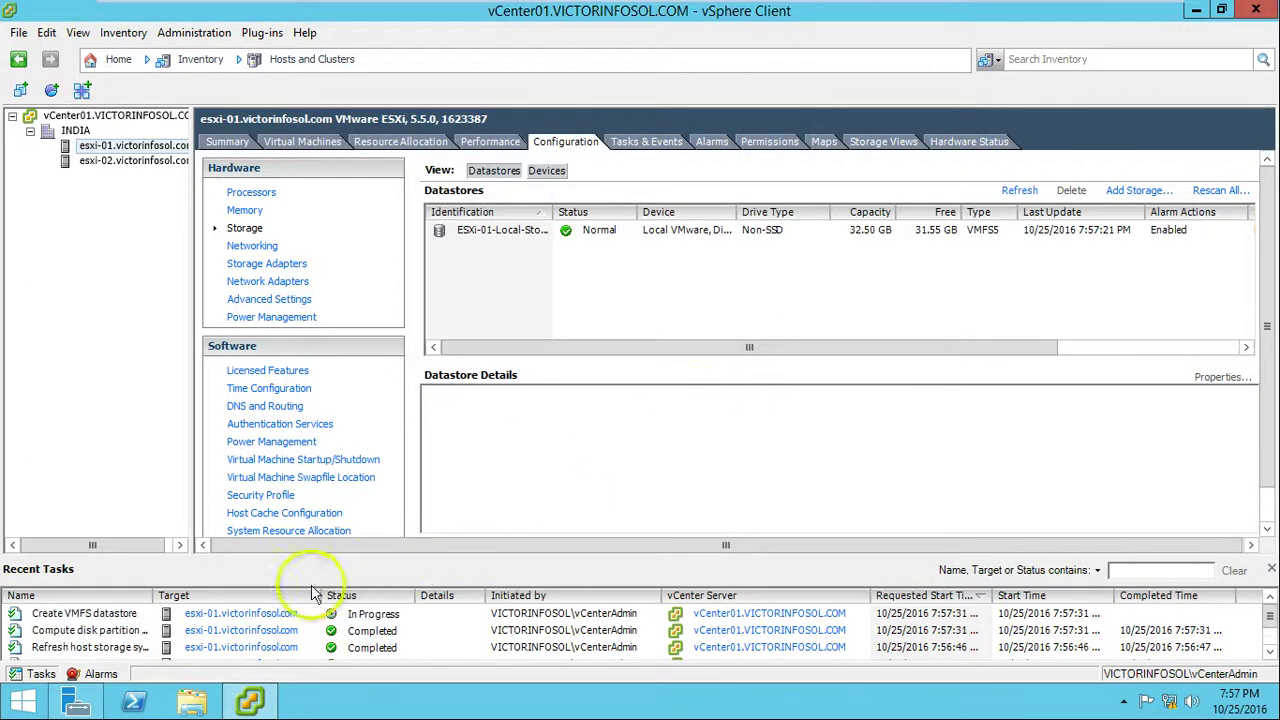
Check the progress of the LUN0 Create VMFS datastore task in Recent Tasks
click(100, 614)
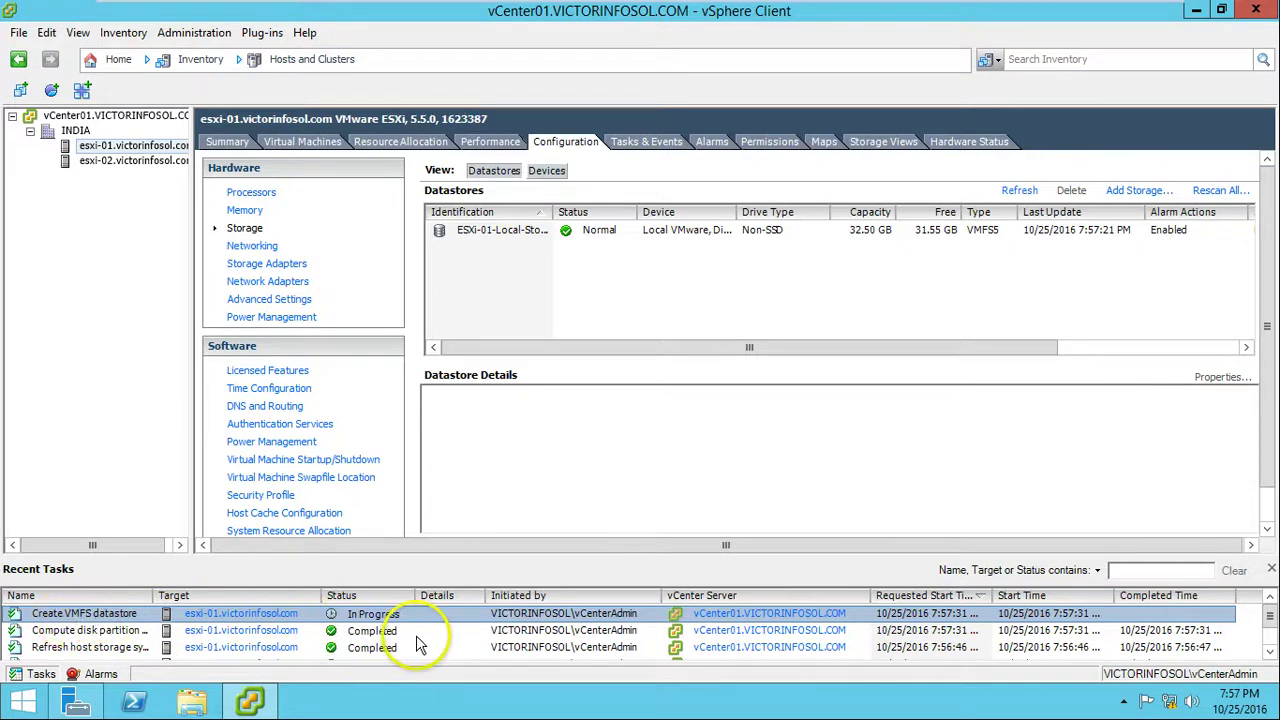
click(610, 290)
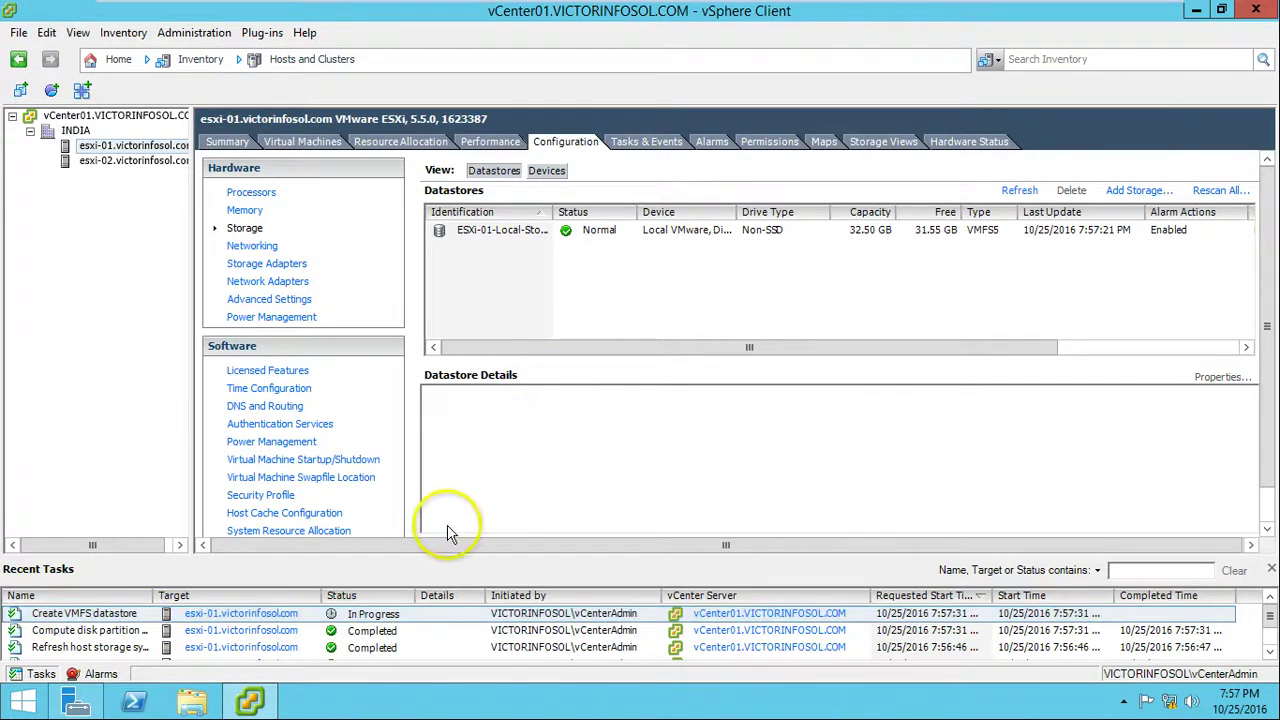
click(425, 614)
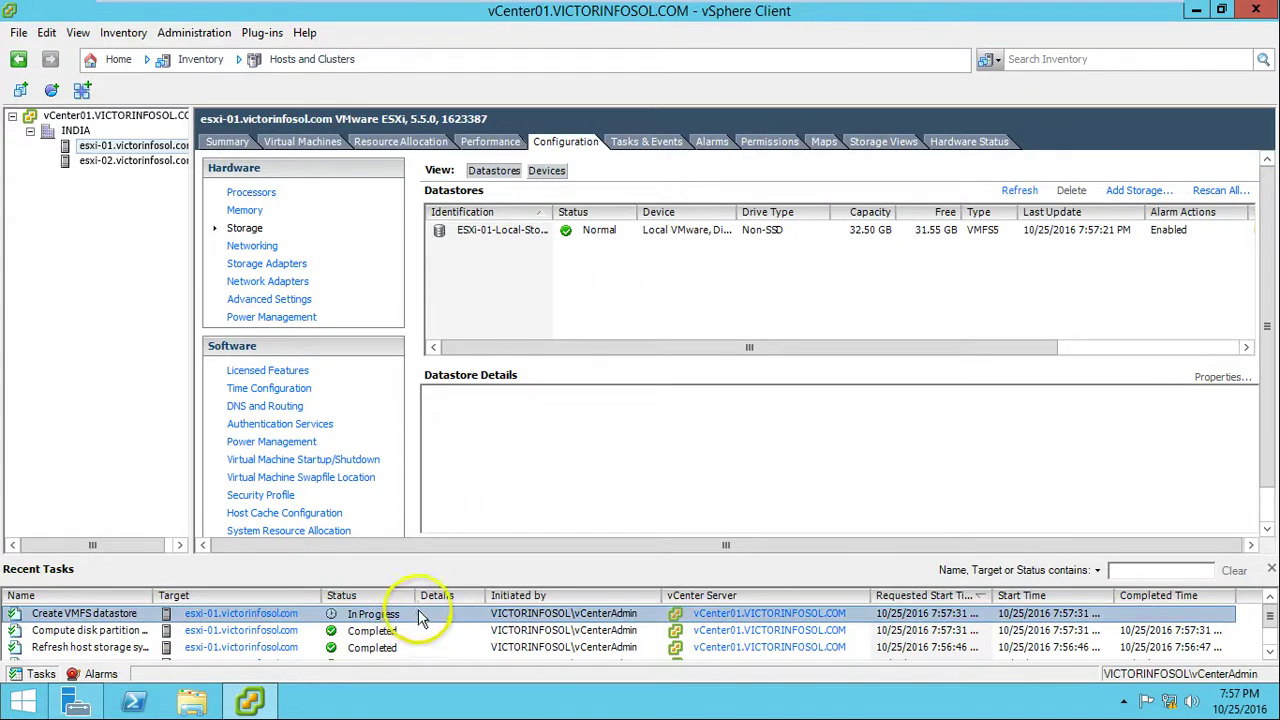
click(722, 306)
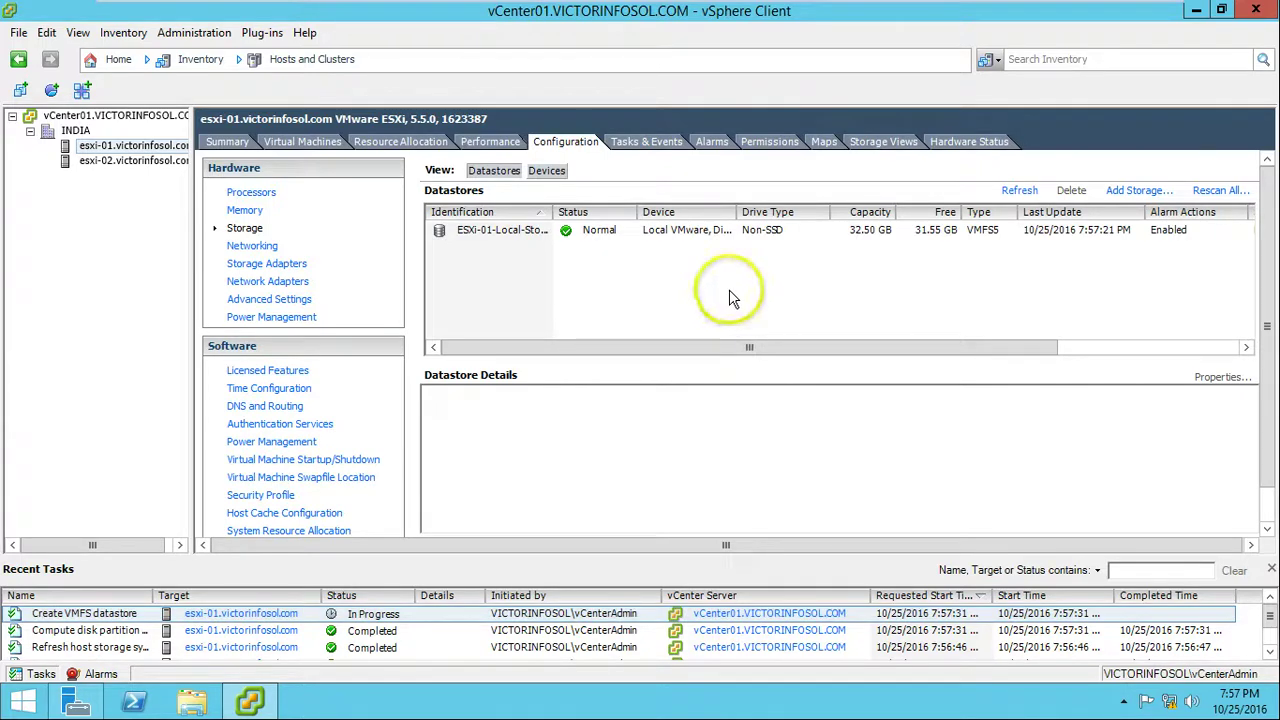
Set up a VMFS-5 datastore named LUN1 on the 51 GB StarWind LUN 1 using maximum space
click(1128, 190)
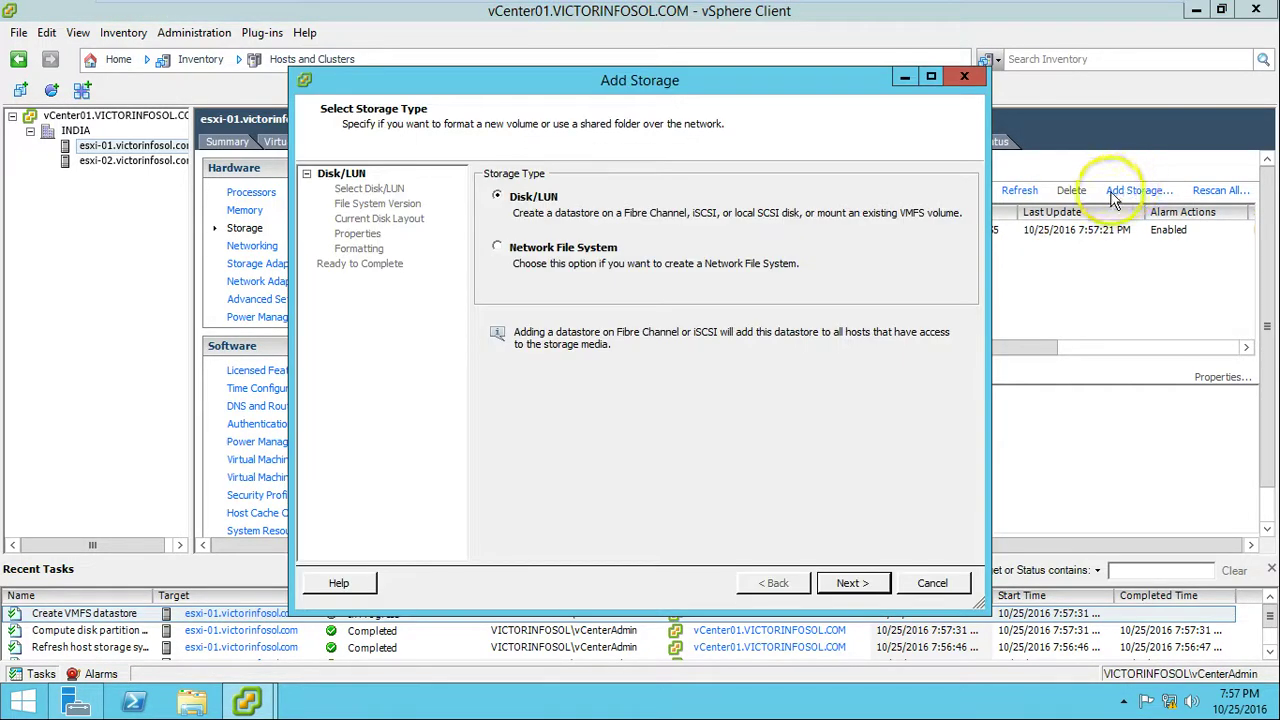
click(849, 585)
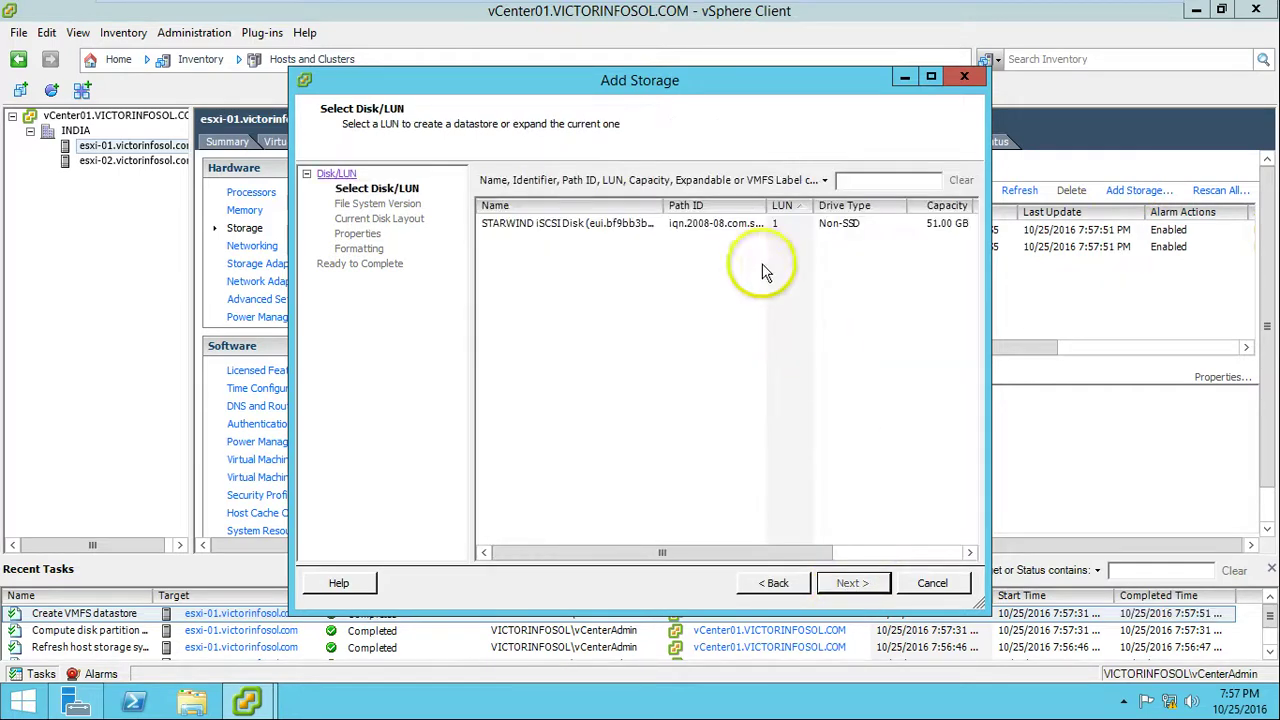
click(729, 226)
click(851, 585)
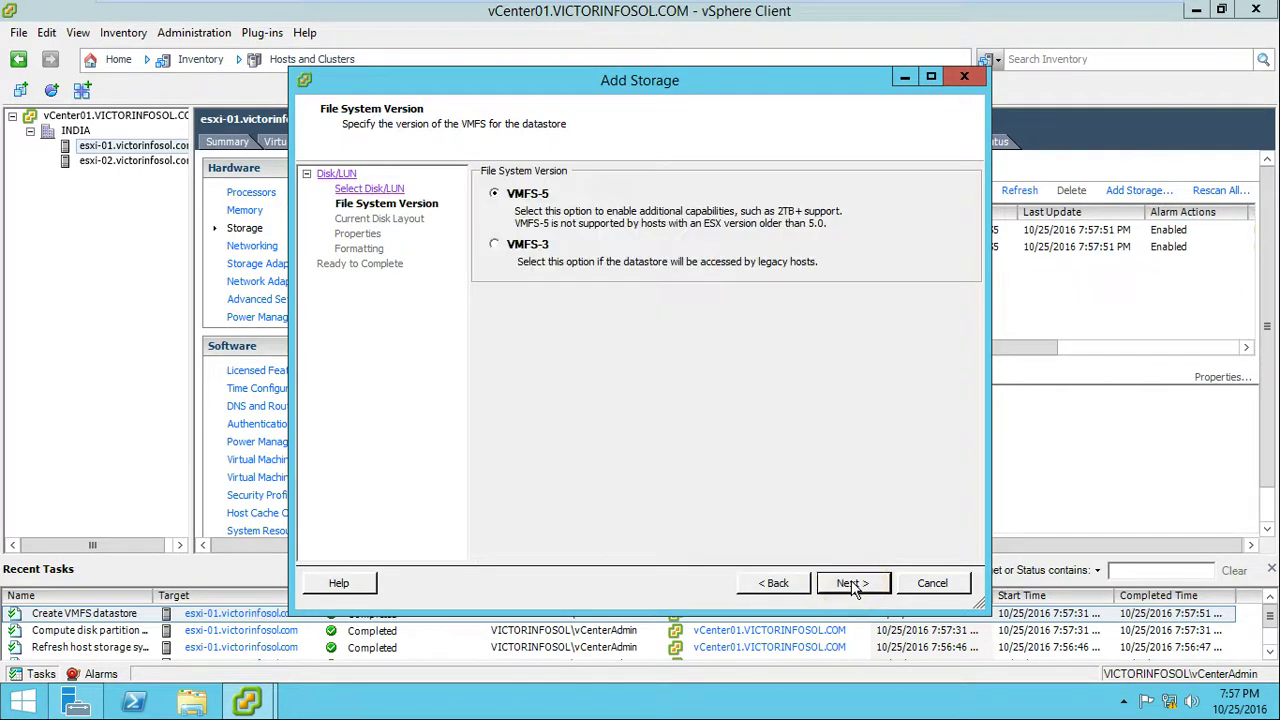
click(851, 585)
click(851, 585)
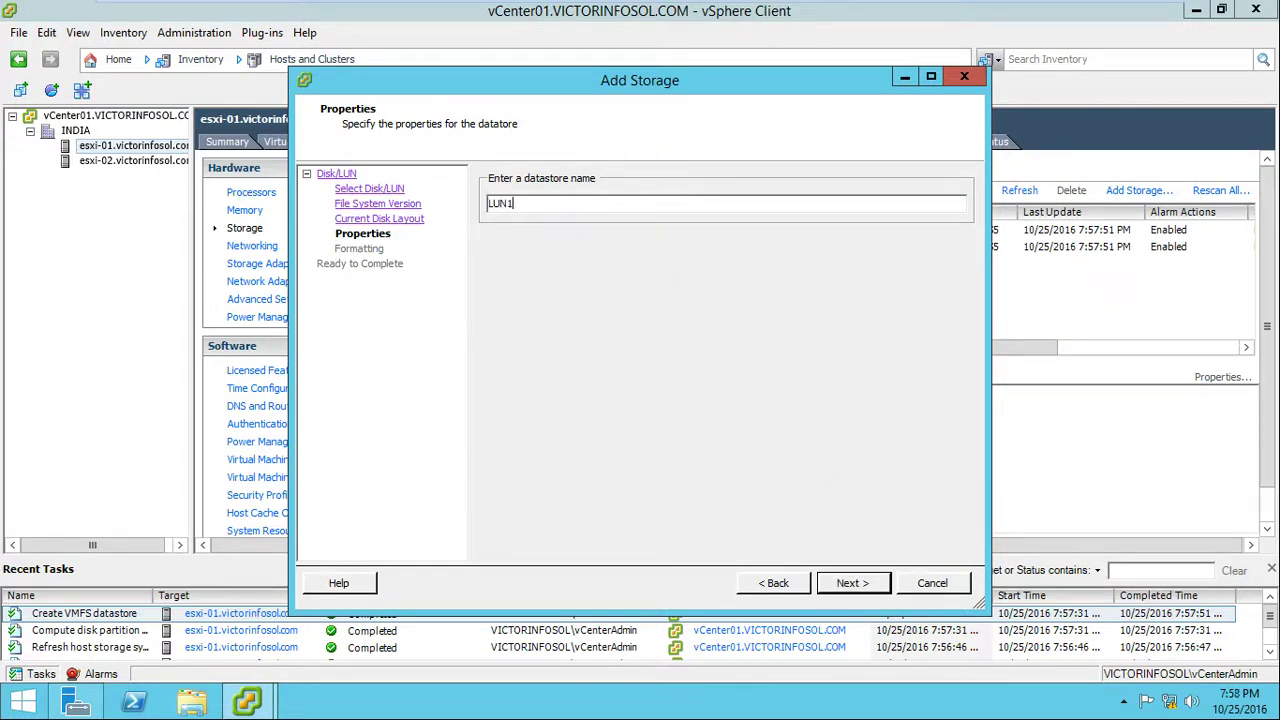
click(843, 587)
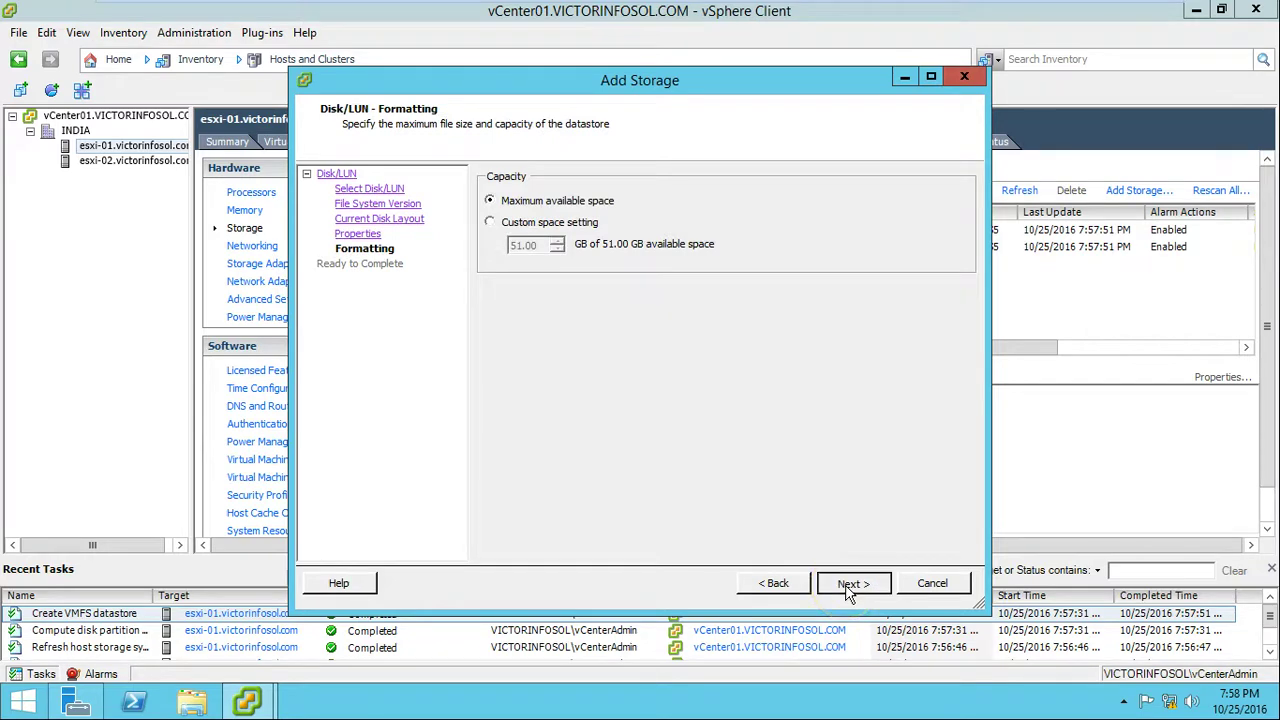
click(848, 587)
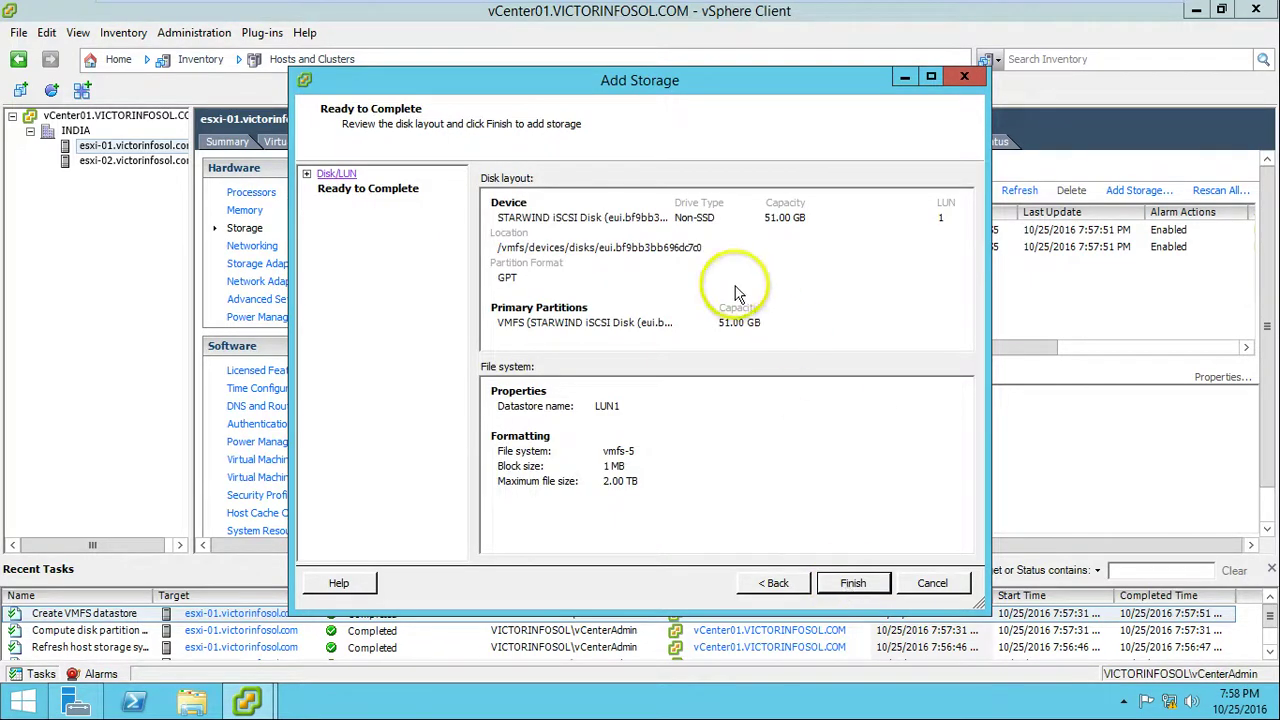
Finish creating LUN1 and check esxi-01's task and event history
click(850, 585)
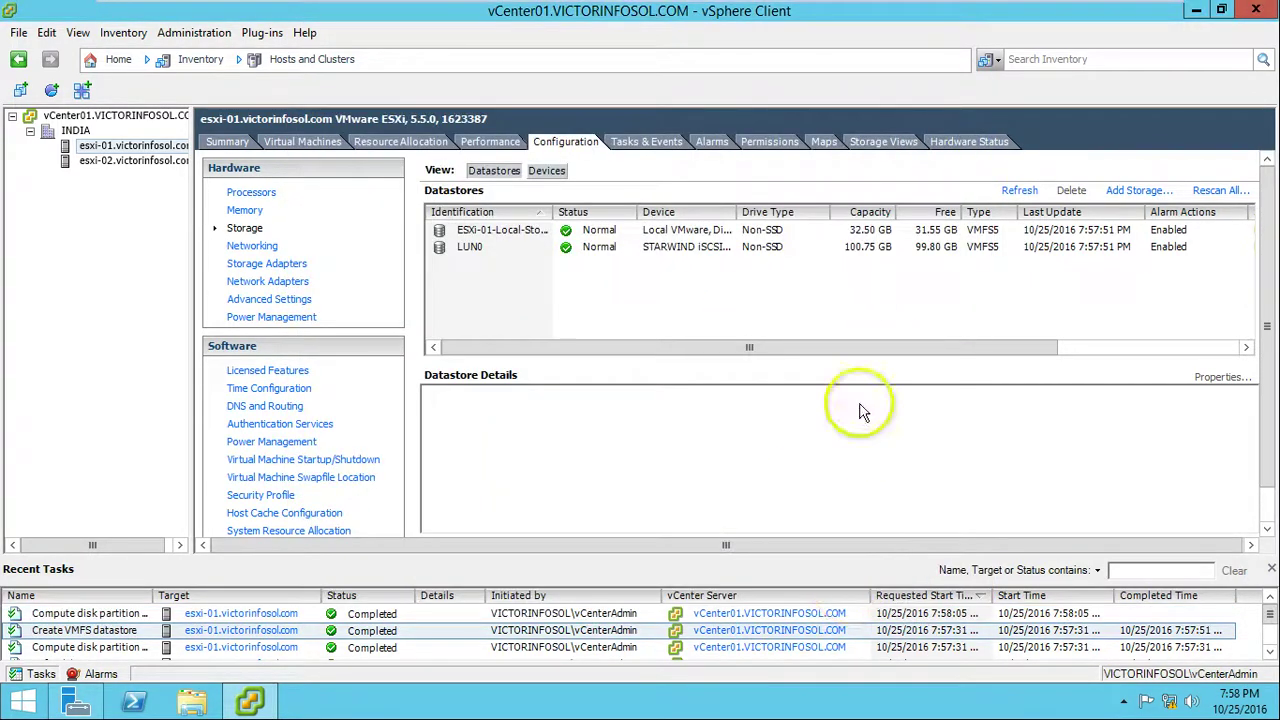
double_click(353, 616)
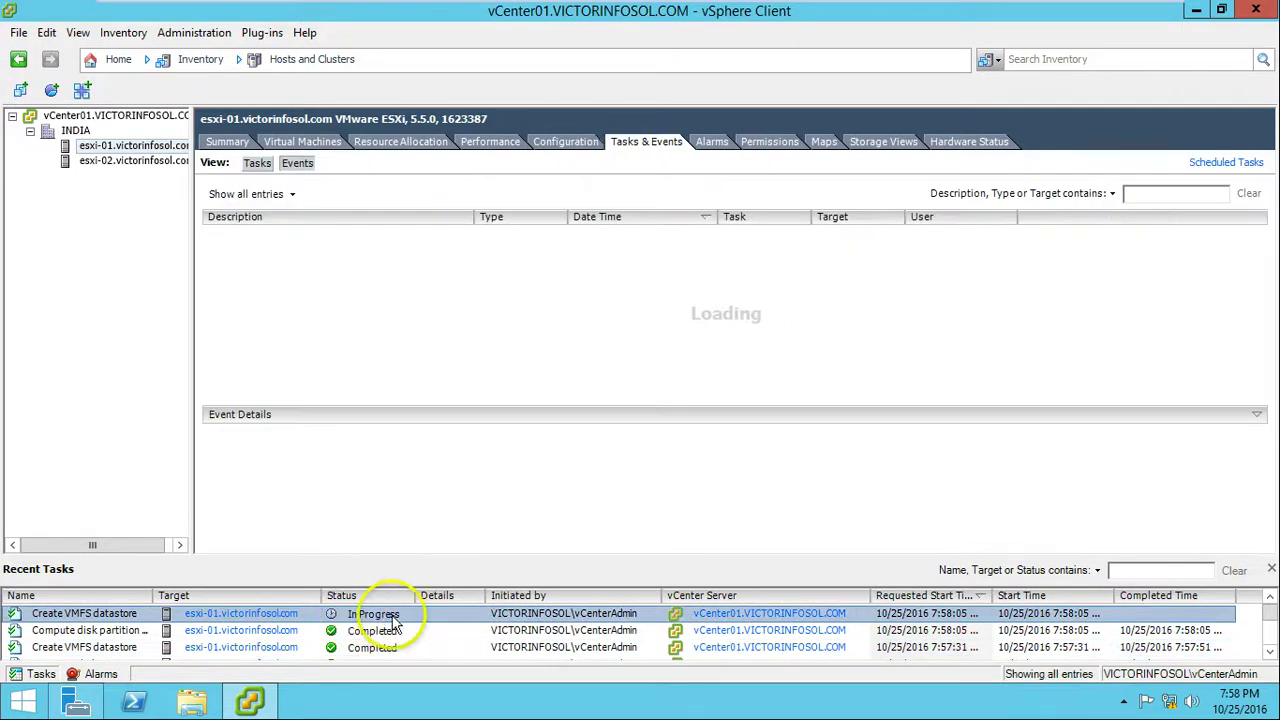
click(560, 141)
Inspect the capacity and location of the LUN0 and LUN1 datastores on esxi-01
click(632, 252)
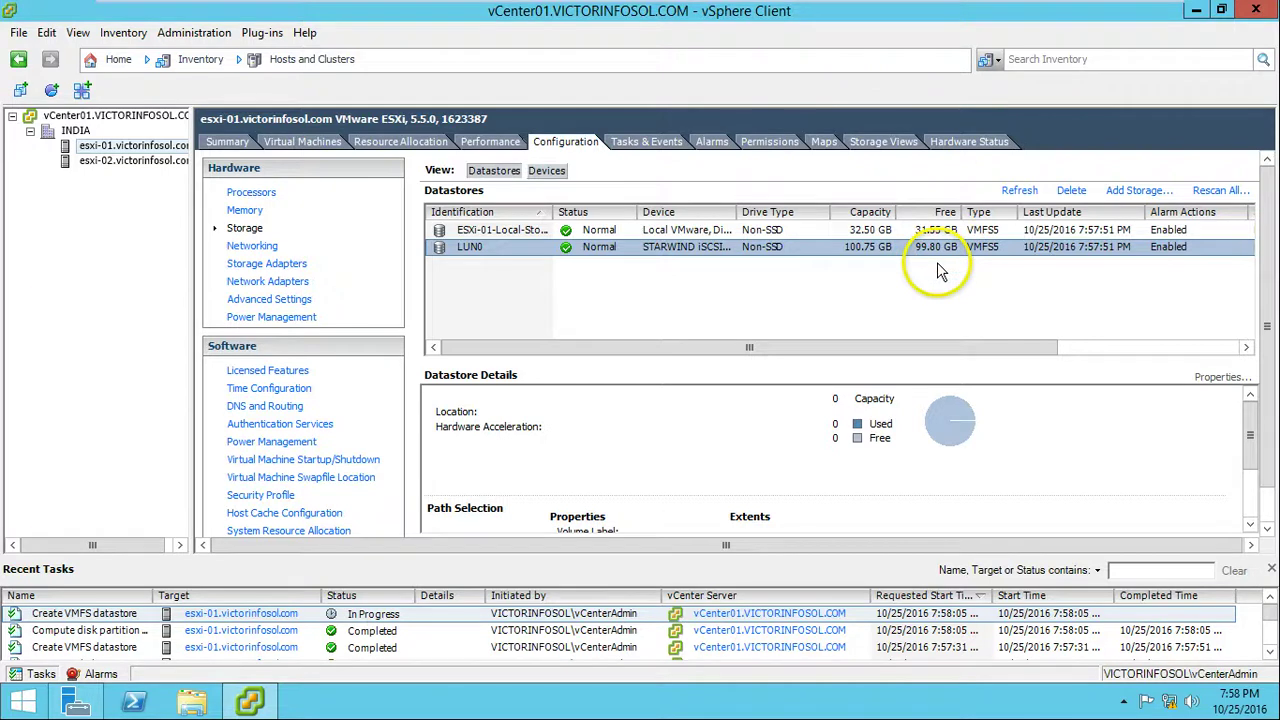
click(674, 318)
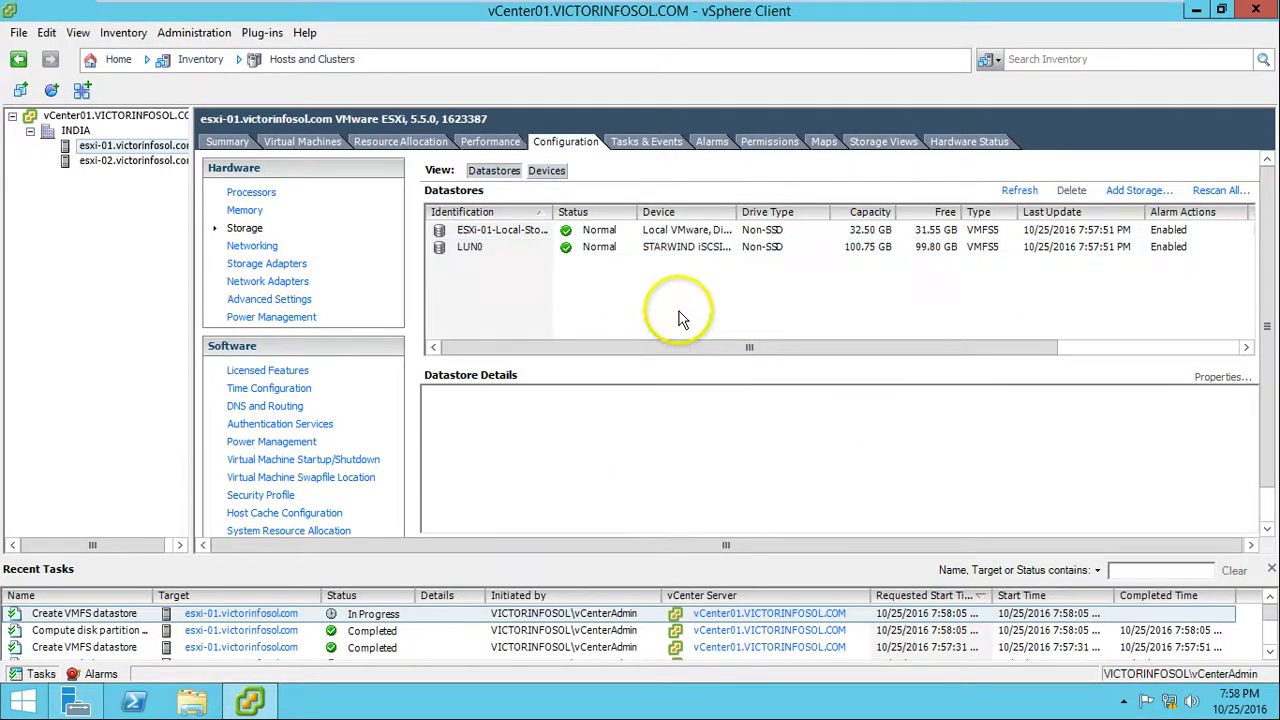
click(410, 618)
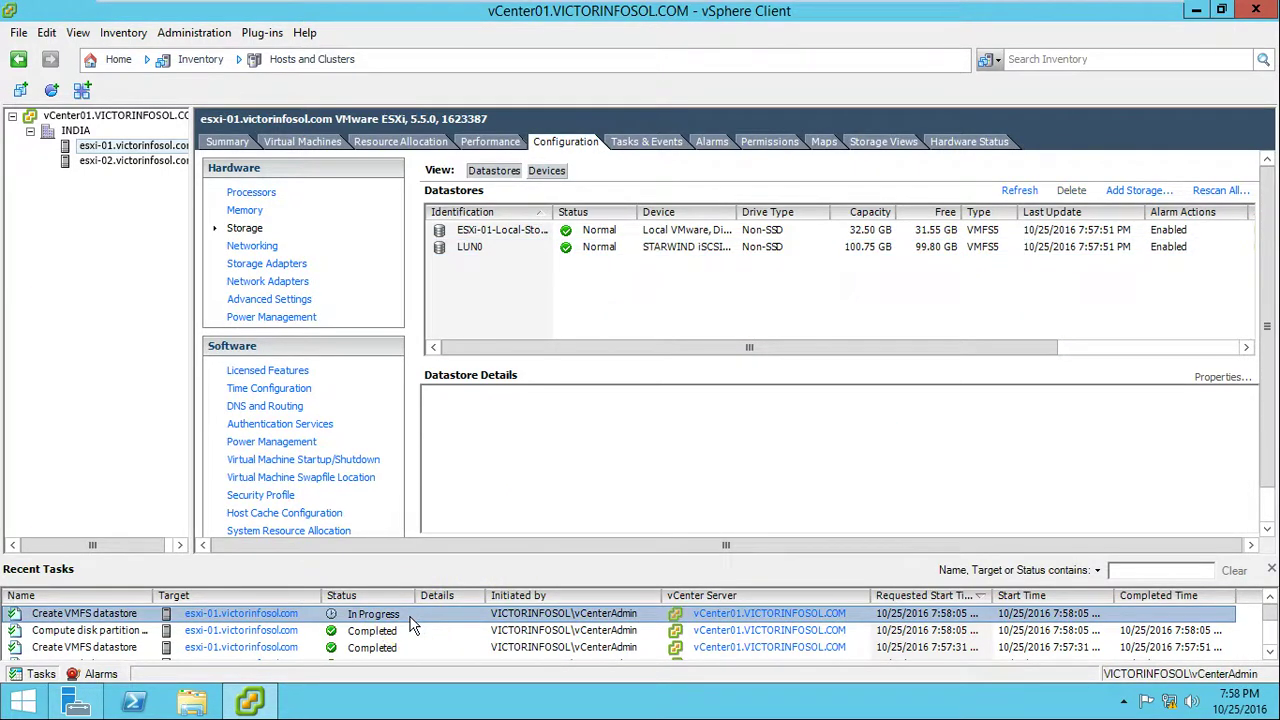
click(510, 248)
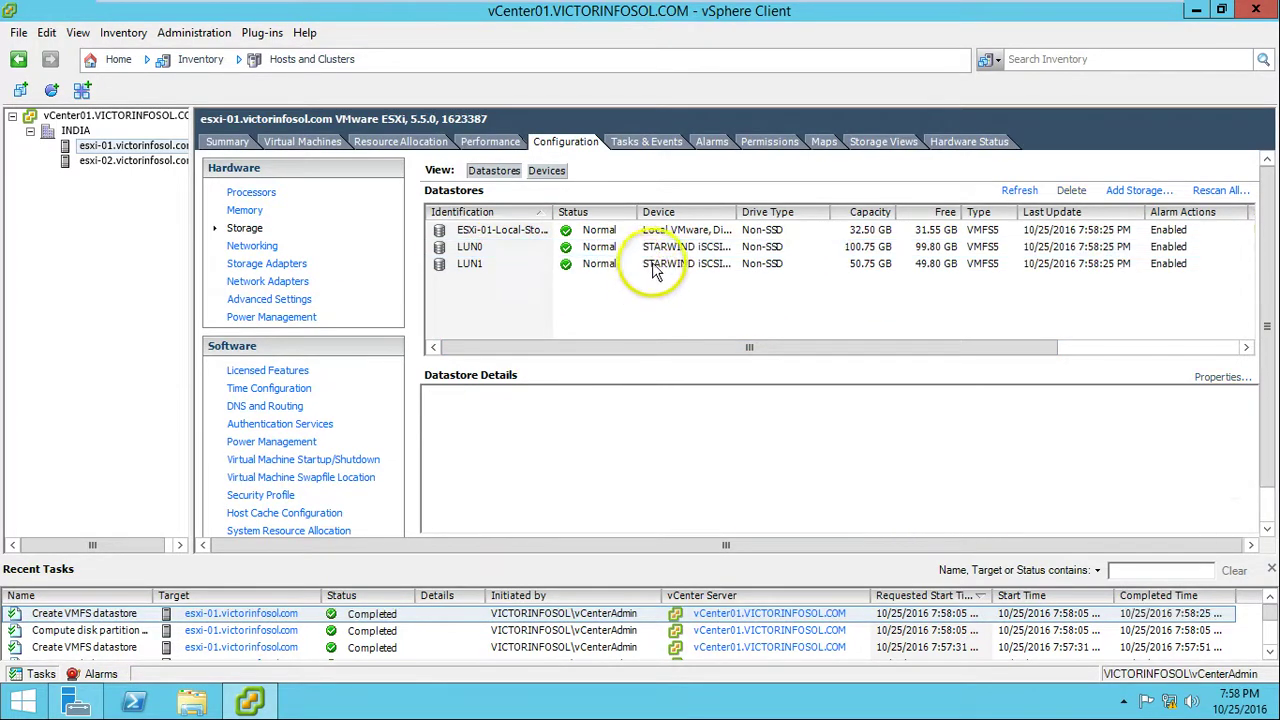
click(655, 264)
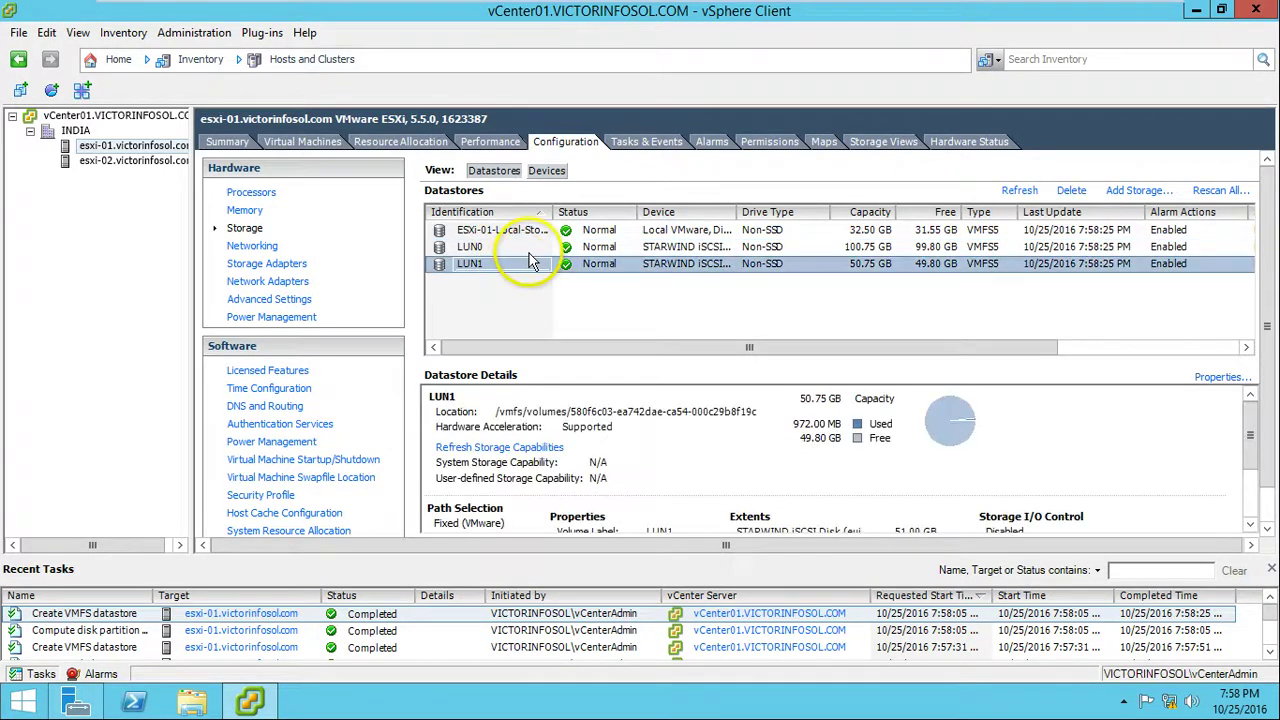
click(512, 251)
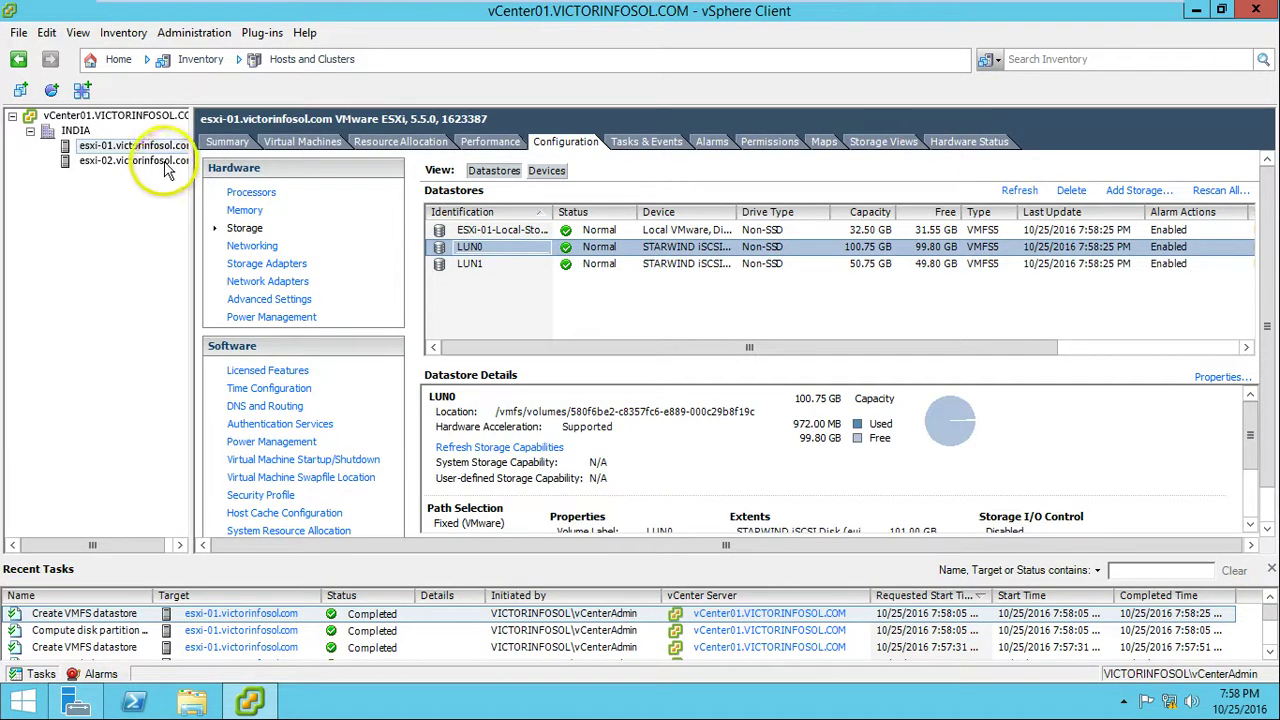
click(603, 264)
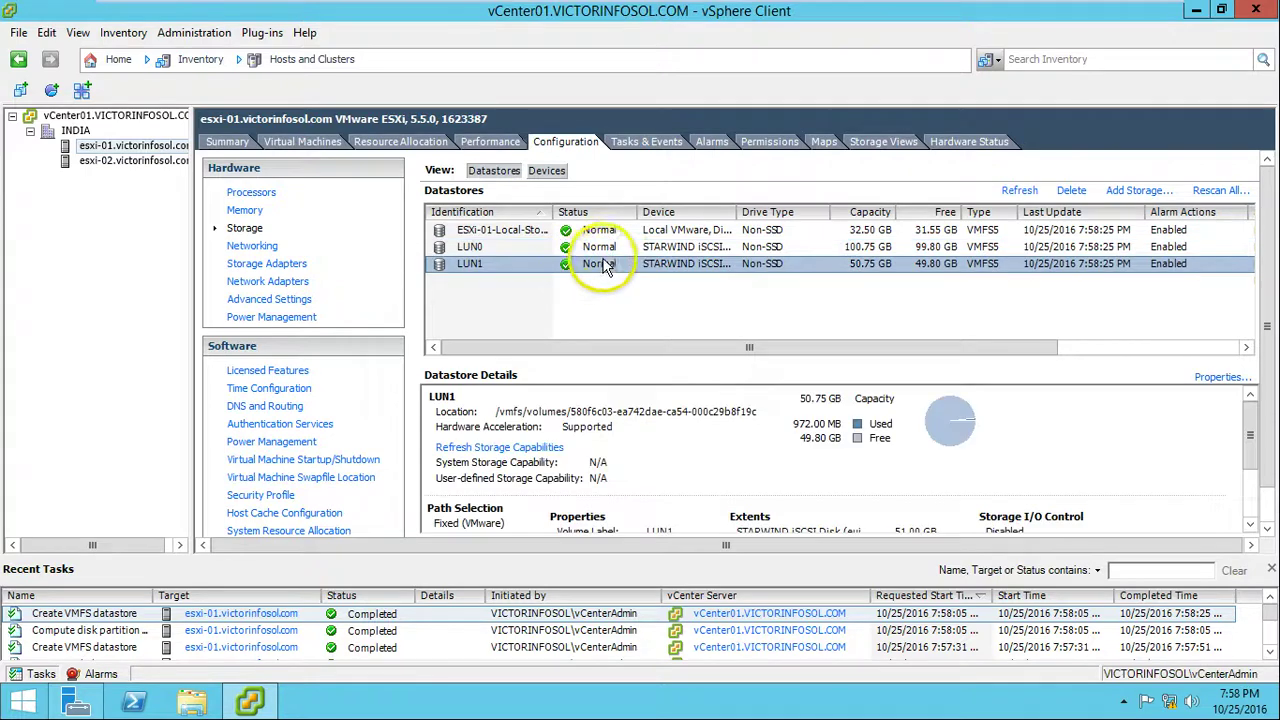
Switch to esxi-02 and review vmhba33's iSCSI01 and iSCSI02 port bindings
click(136, 163)
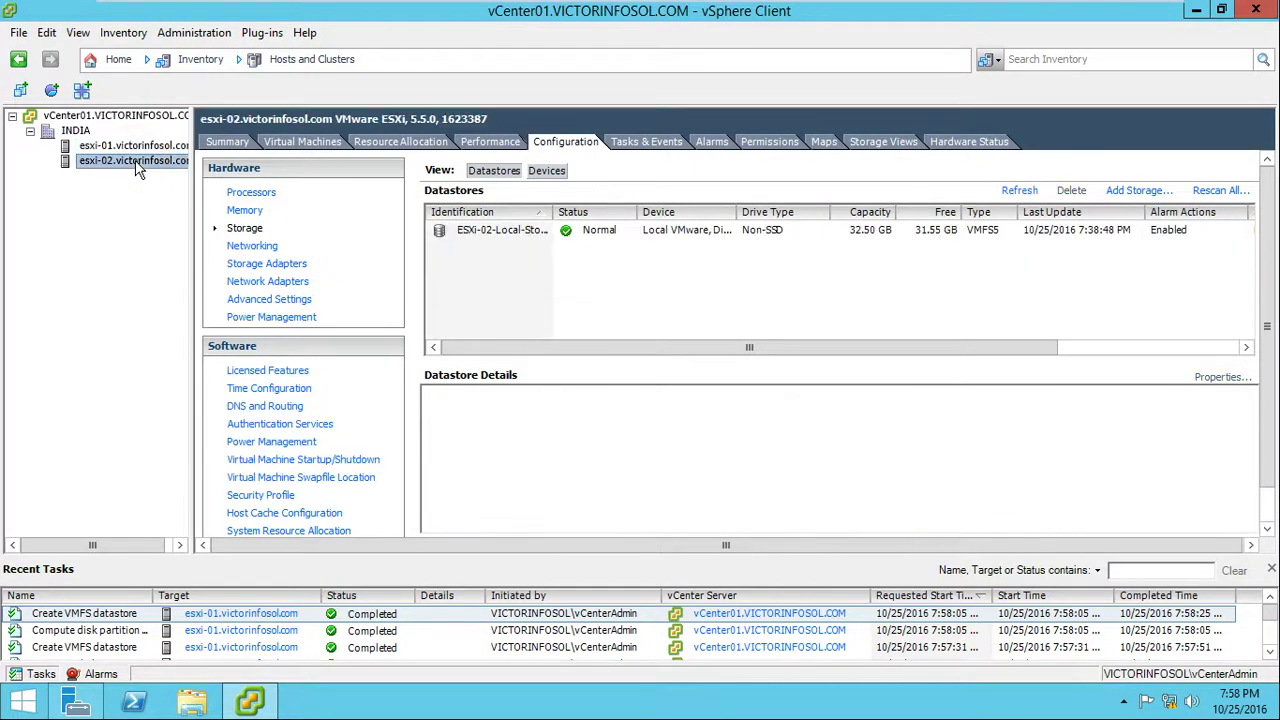
click(266, 266)
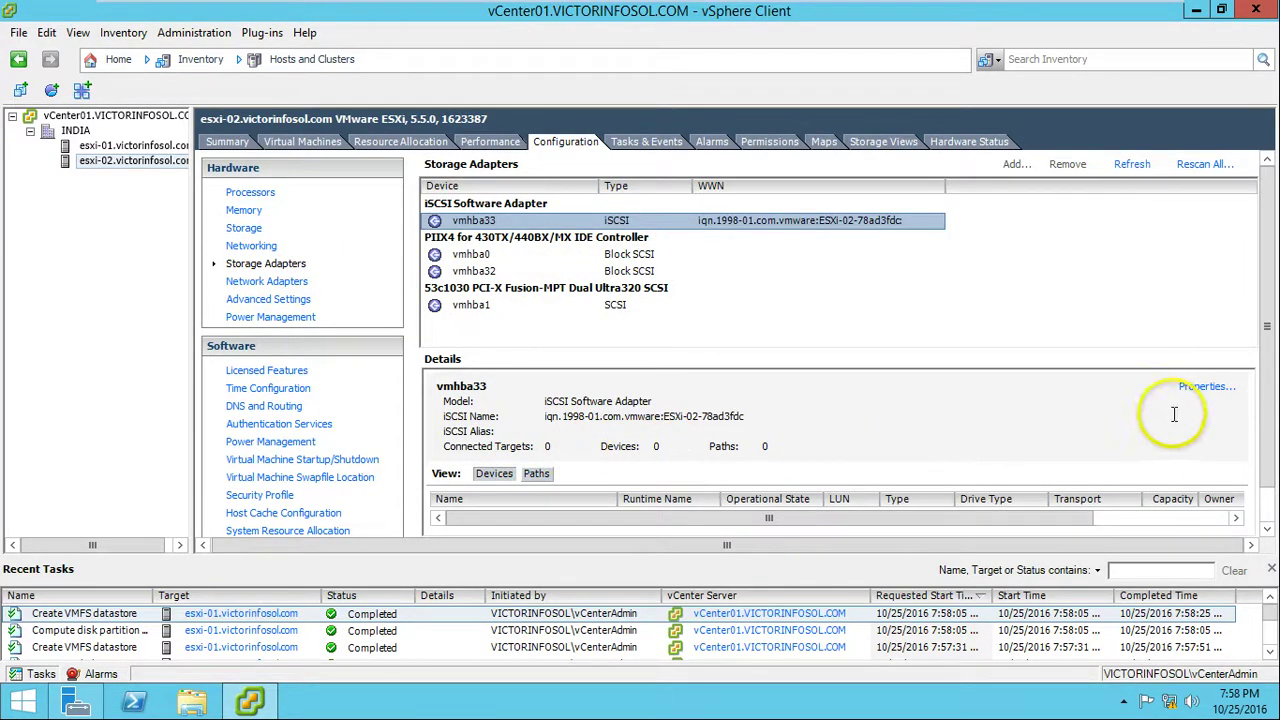
click(1207, 388)
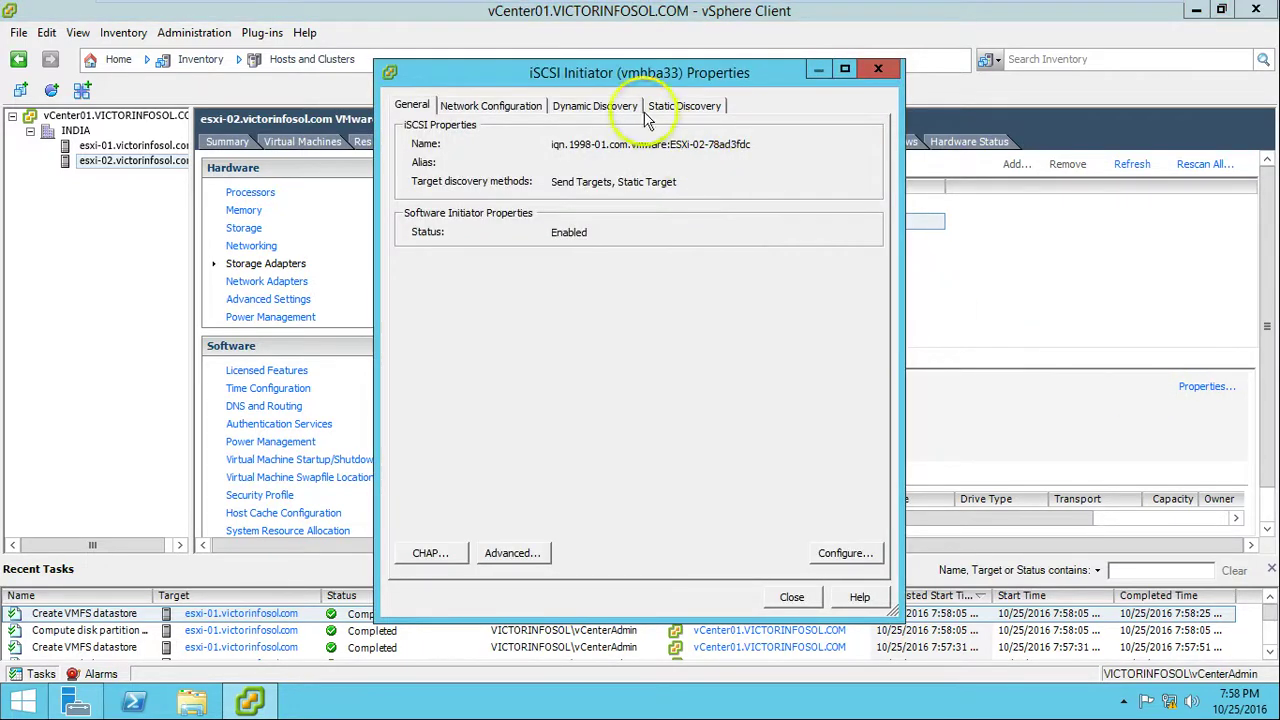
click(618, 106)
click(491, 106)
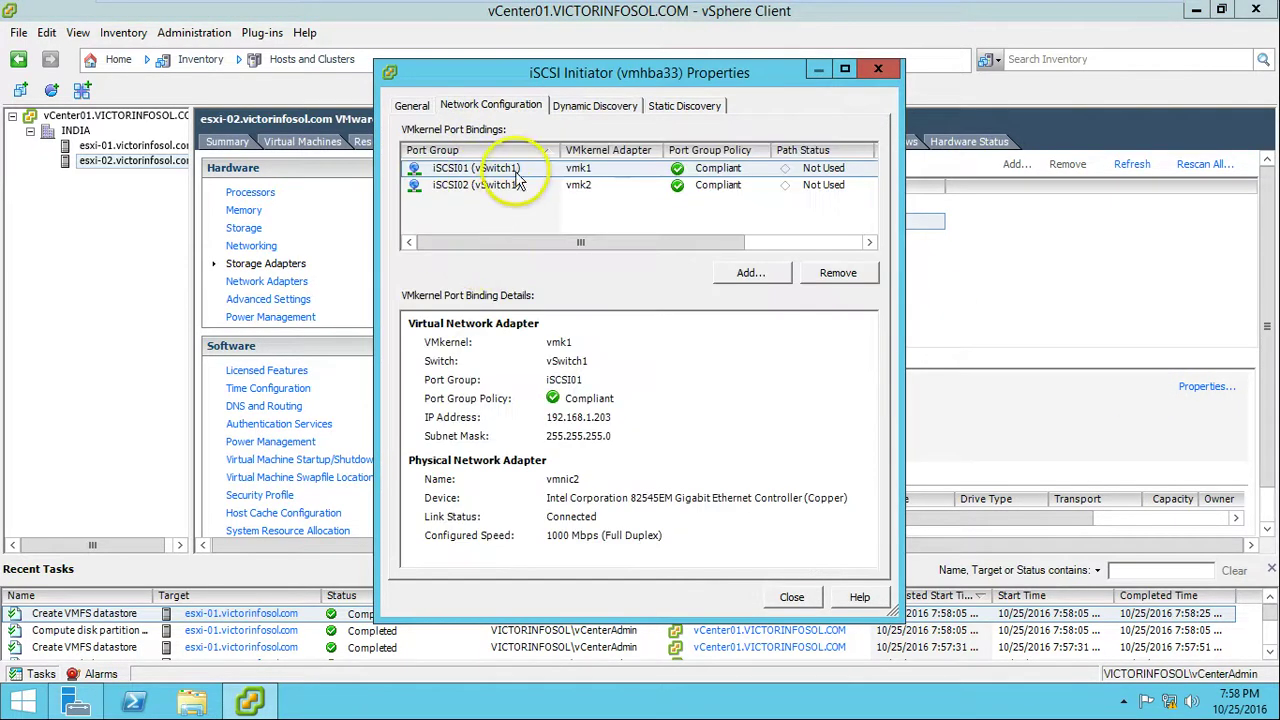
click(535, 185)
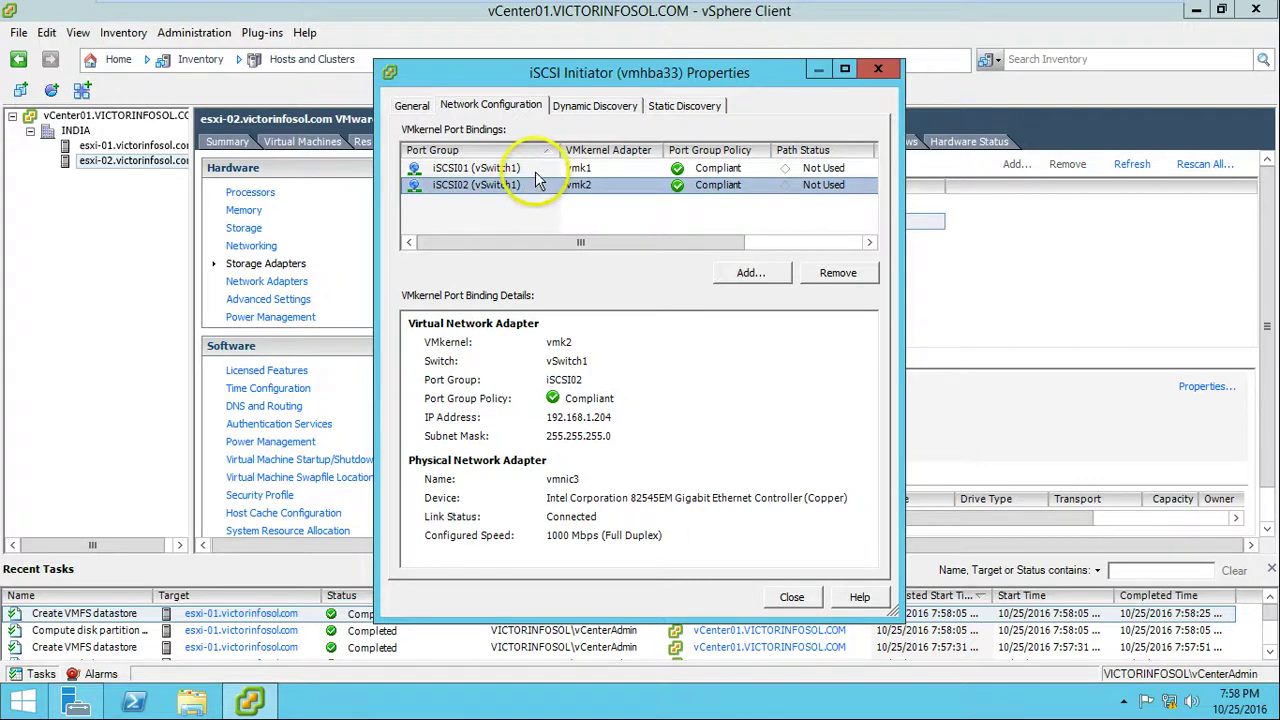
click(535, 168)
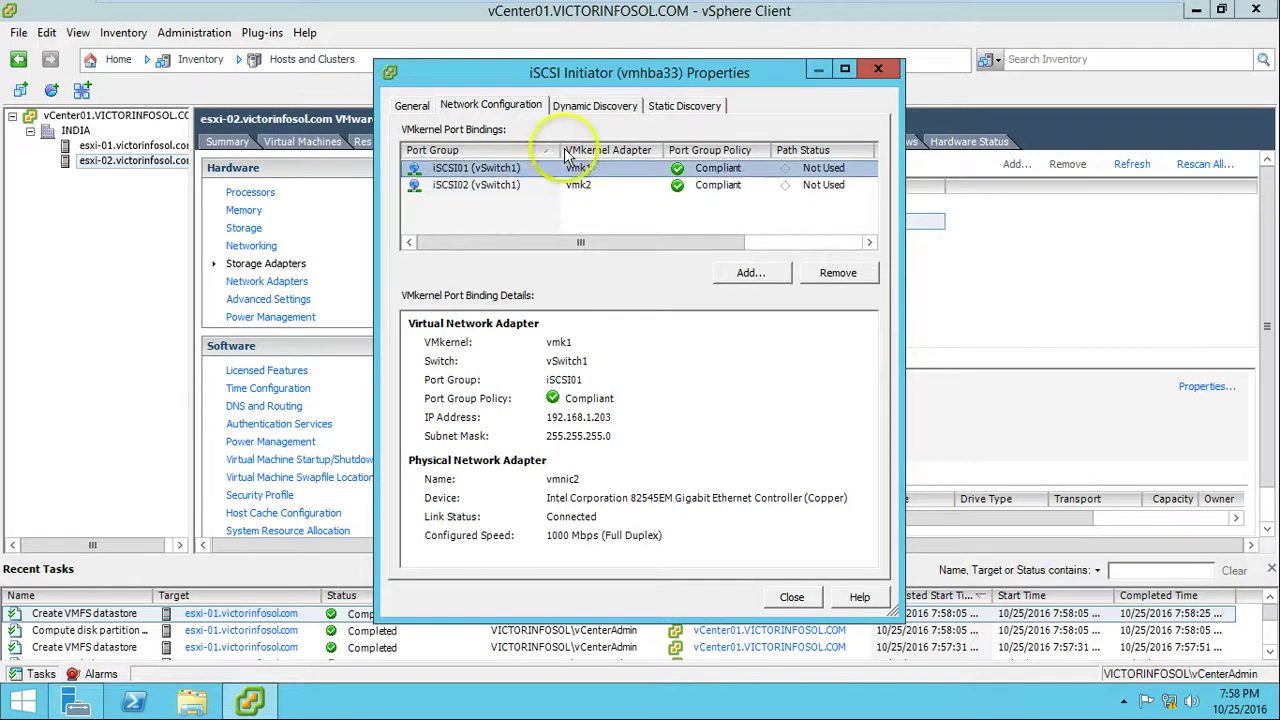
click(595, 106)
Add 192.168.1.210 port 3260 as a send target on esxi-02's adapter and close Properties
click(710, 562)
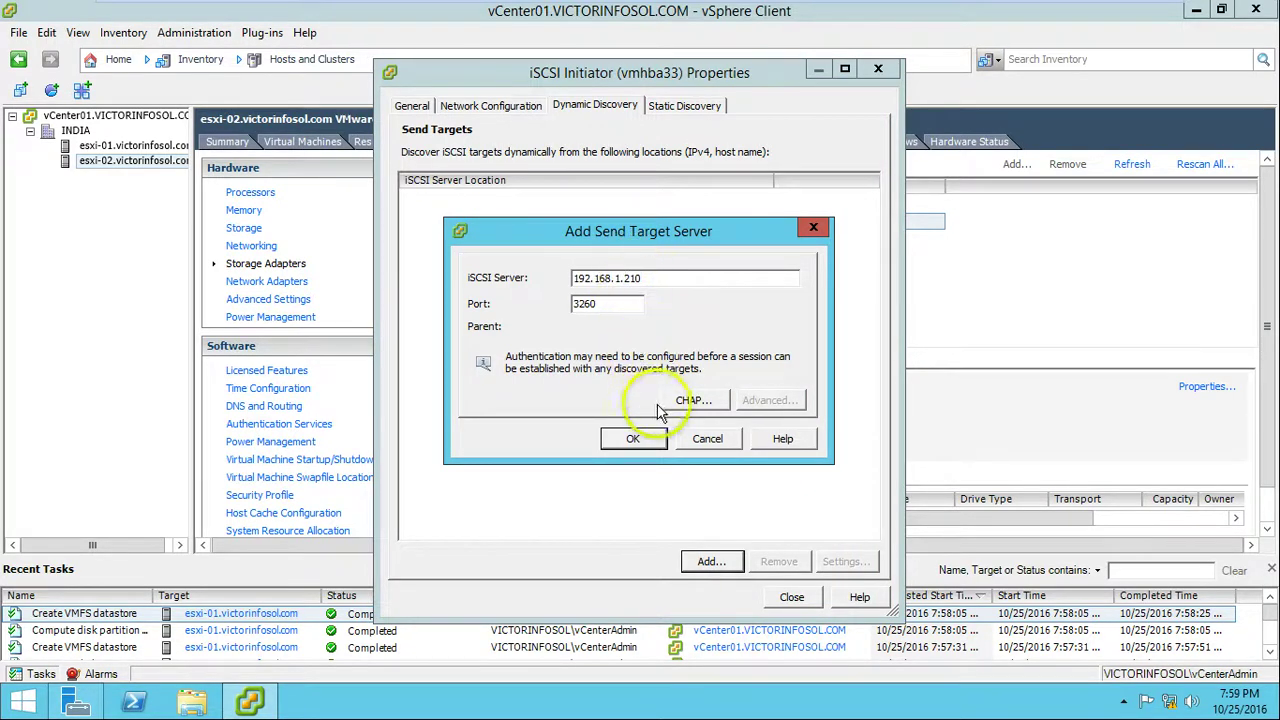
click(630, 438)
click(792, 598)
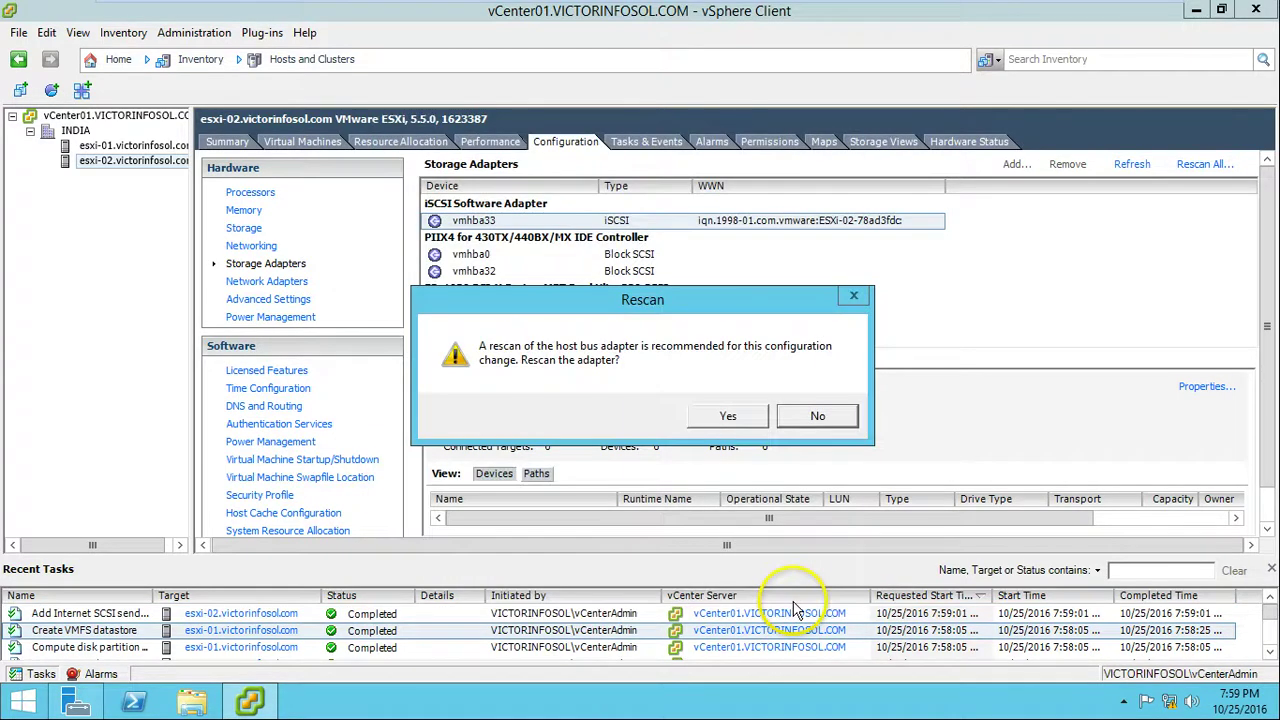
Rescan esxi-02's adapter and review both StarWind disks and their four paths
click(727, 417)
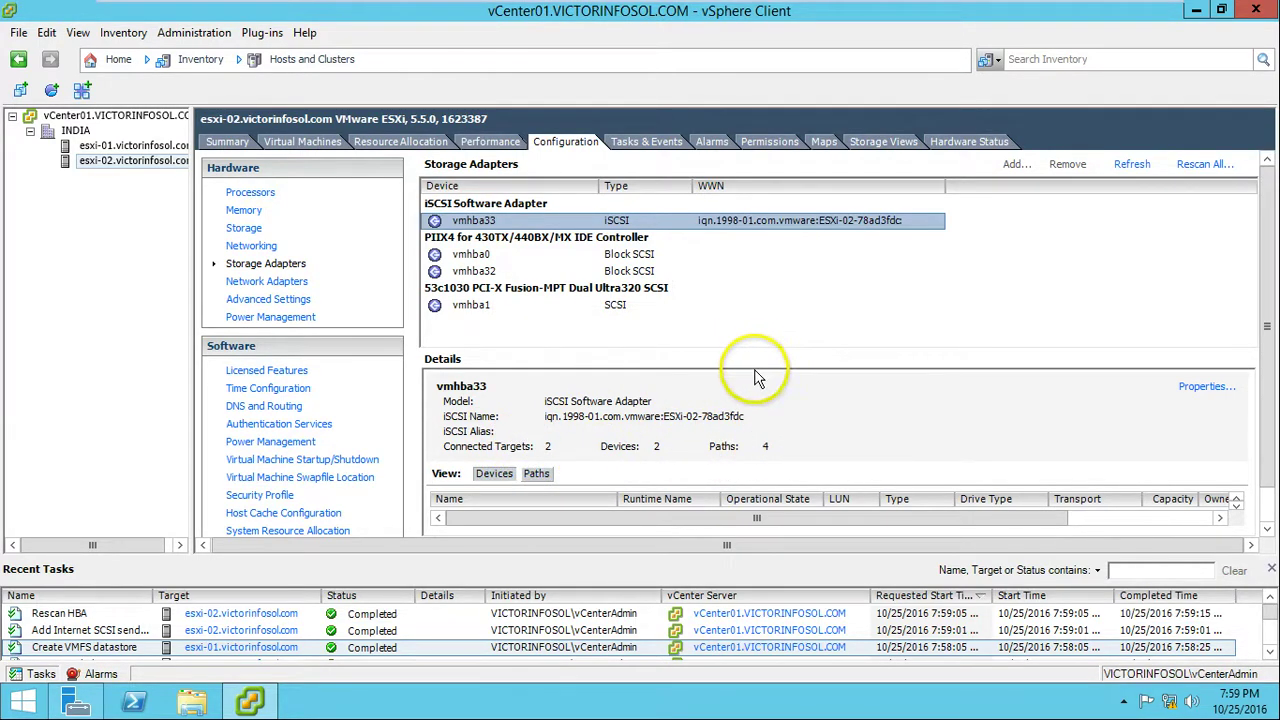
drag(766, 349, 1097, 321)
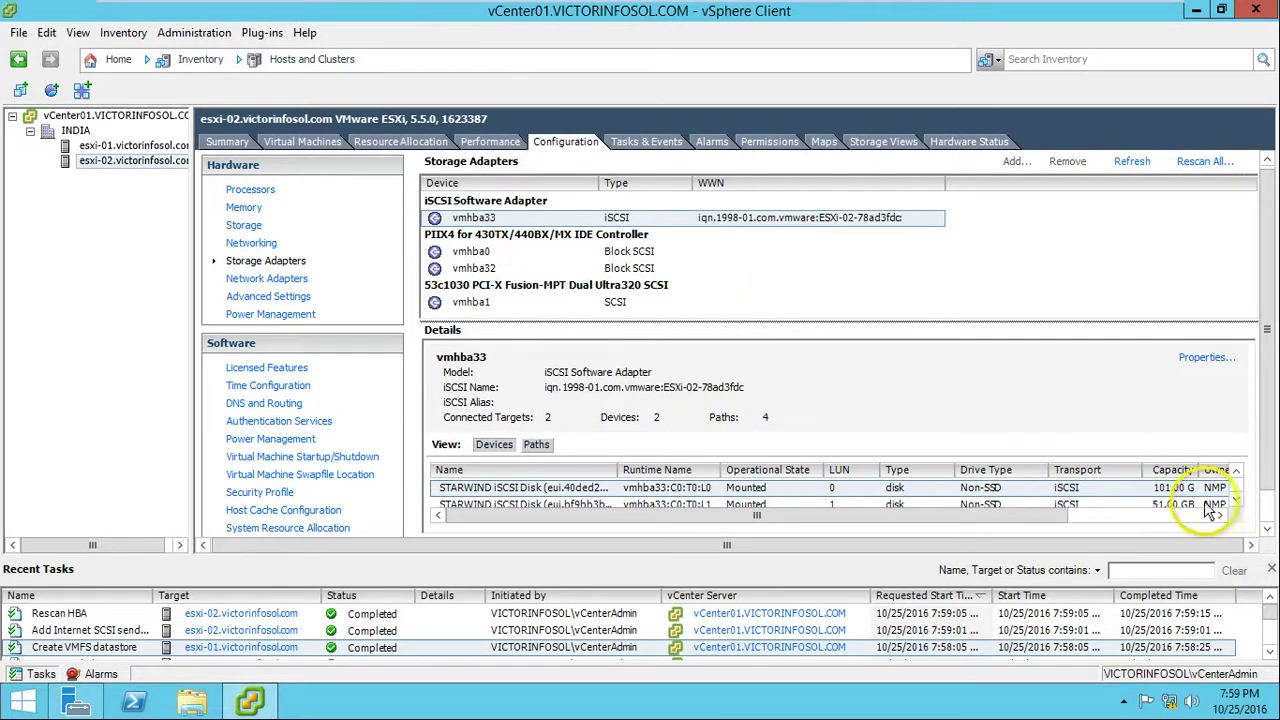
click(1238, 504)
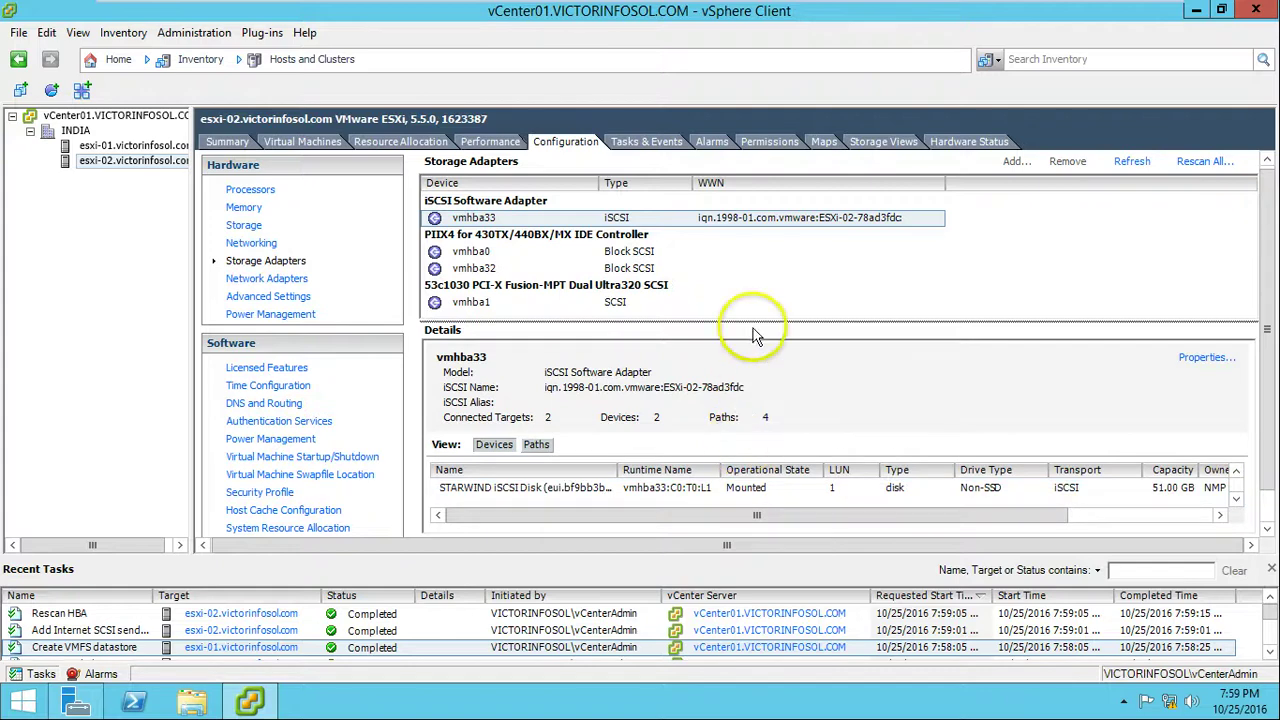
drag(754, 320, 1080, 245)
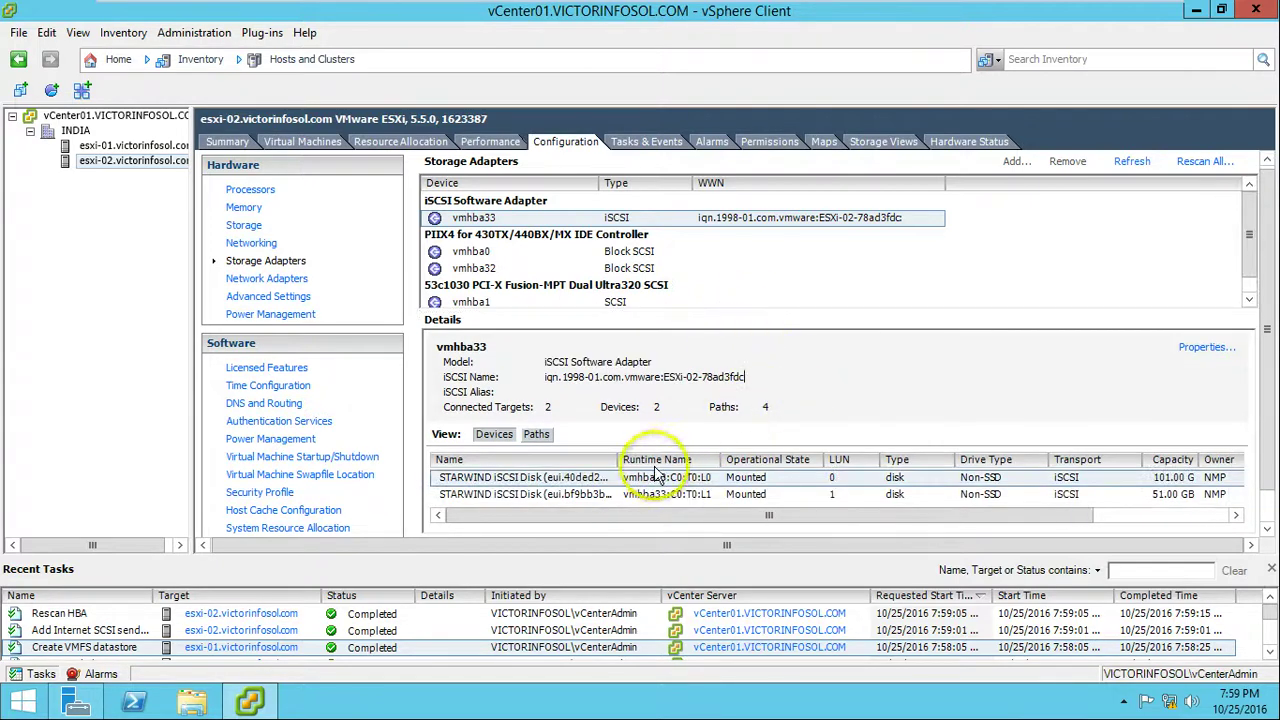
click(537, 435)
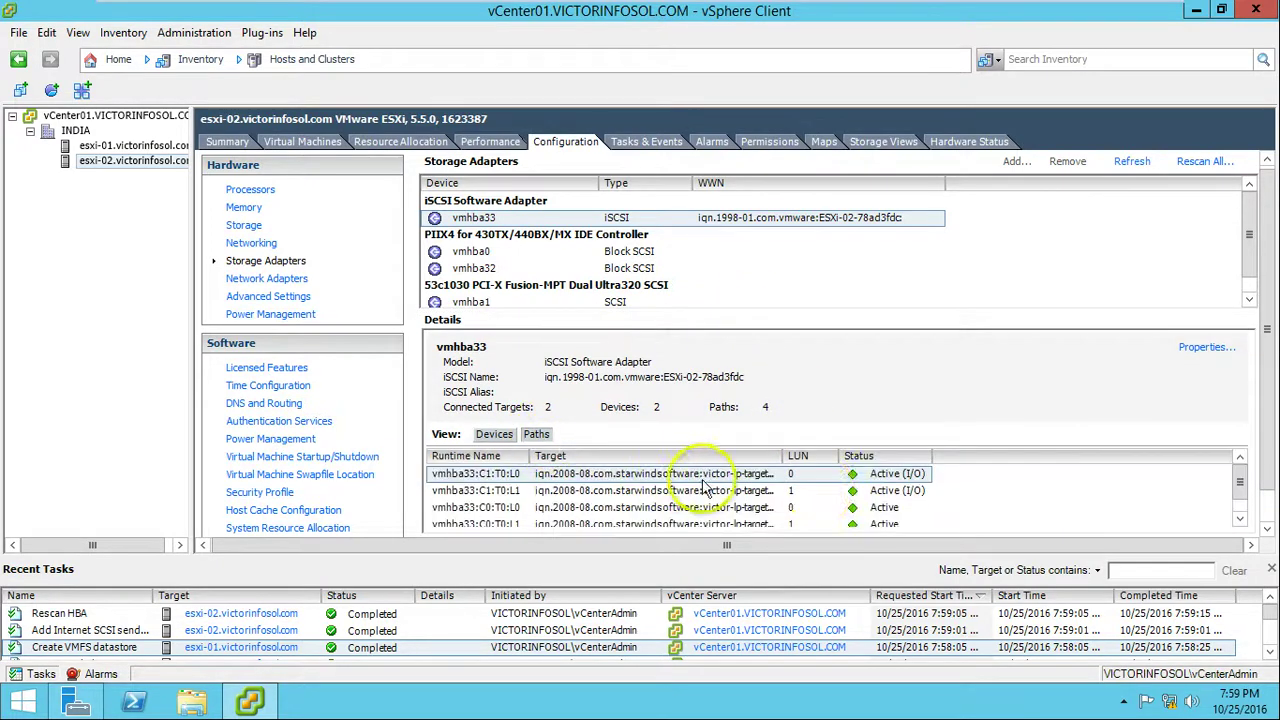
click(1239, 520)
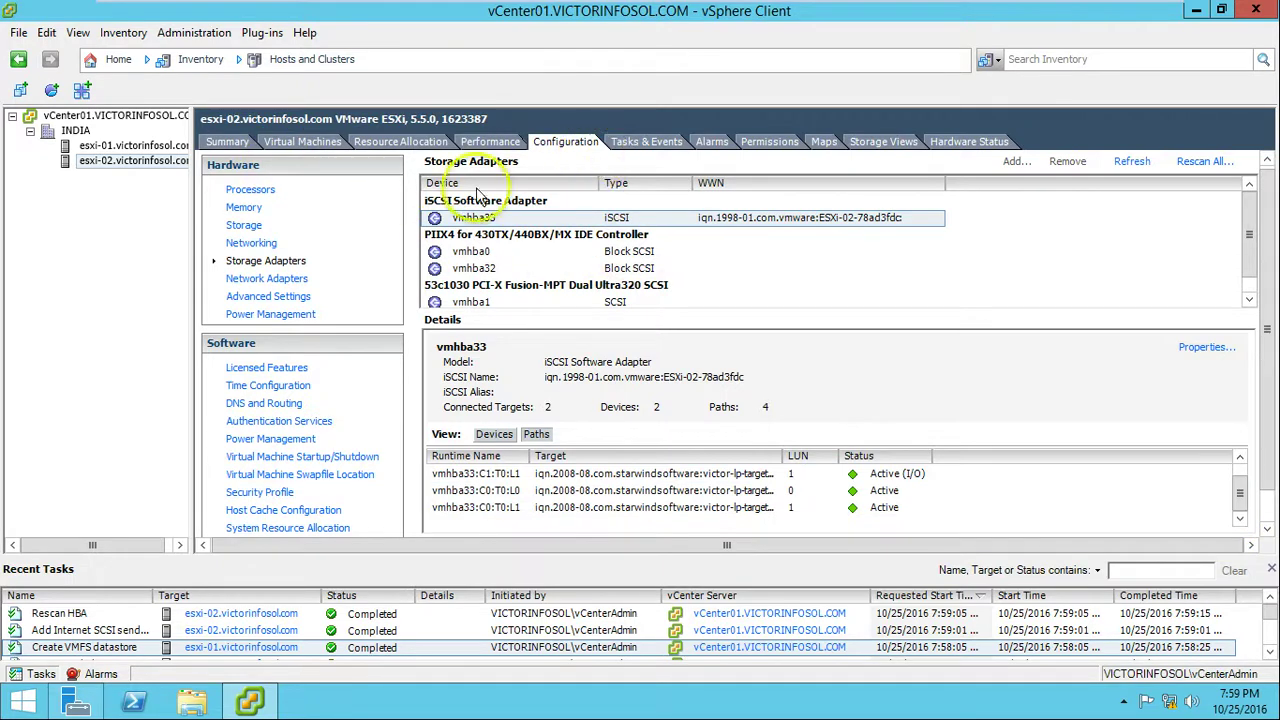
Refresh esxi-02's storage until the LUN0 datastore shows as mounted
click(245, 227)
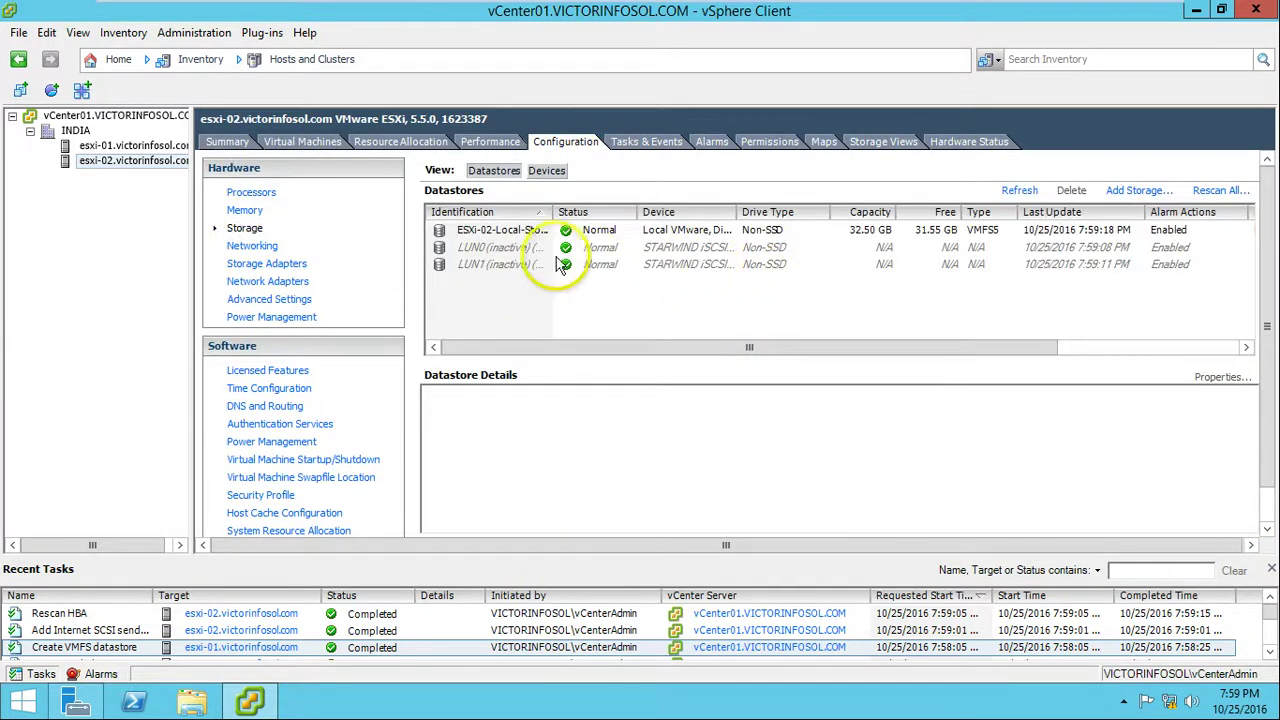
click(572, 249)
click(1019, 190)
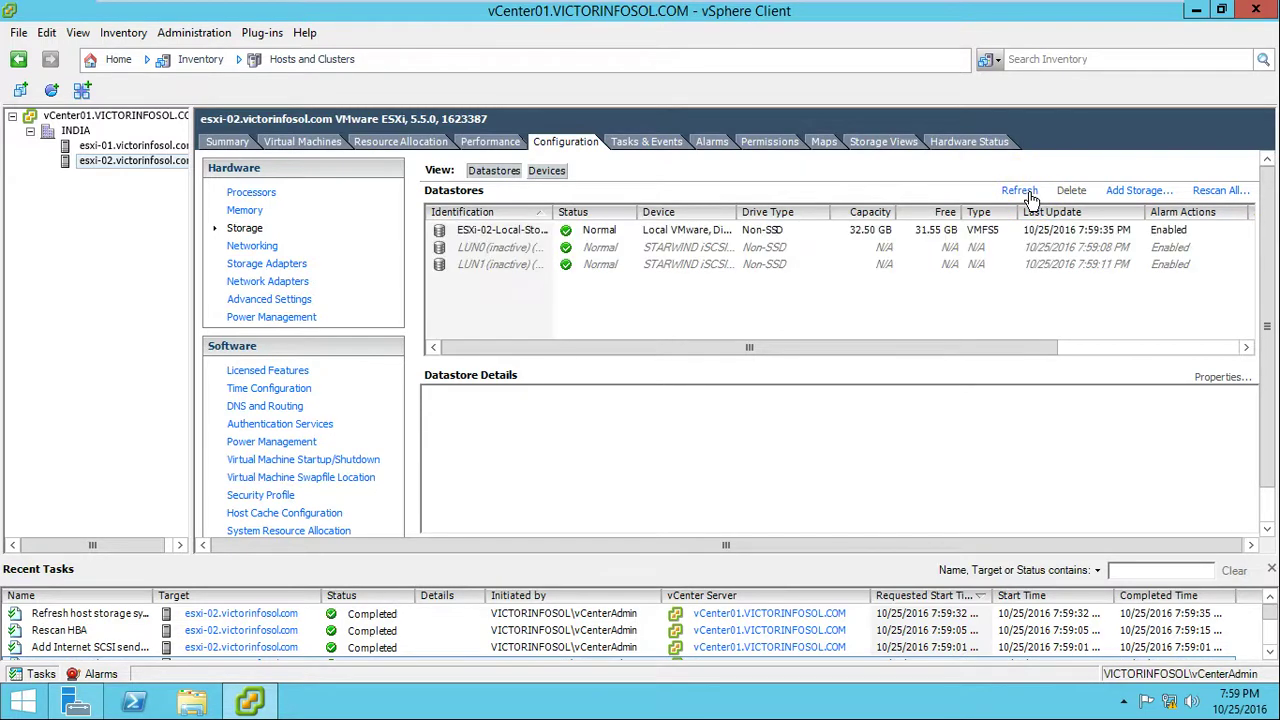
click(519, 251)
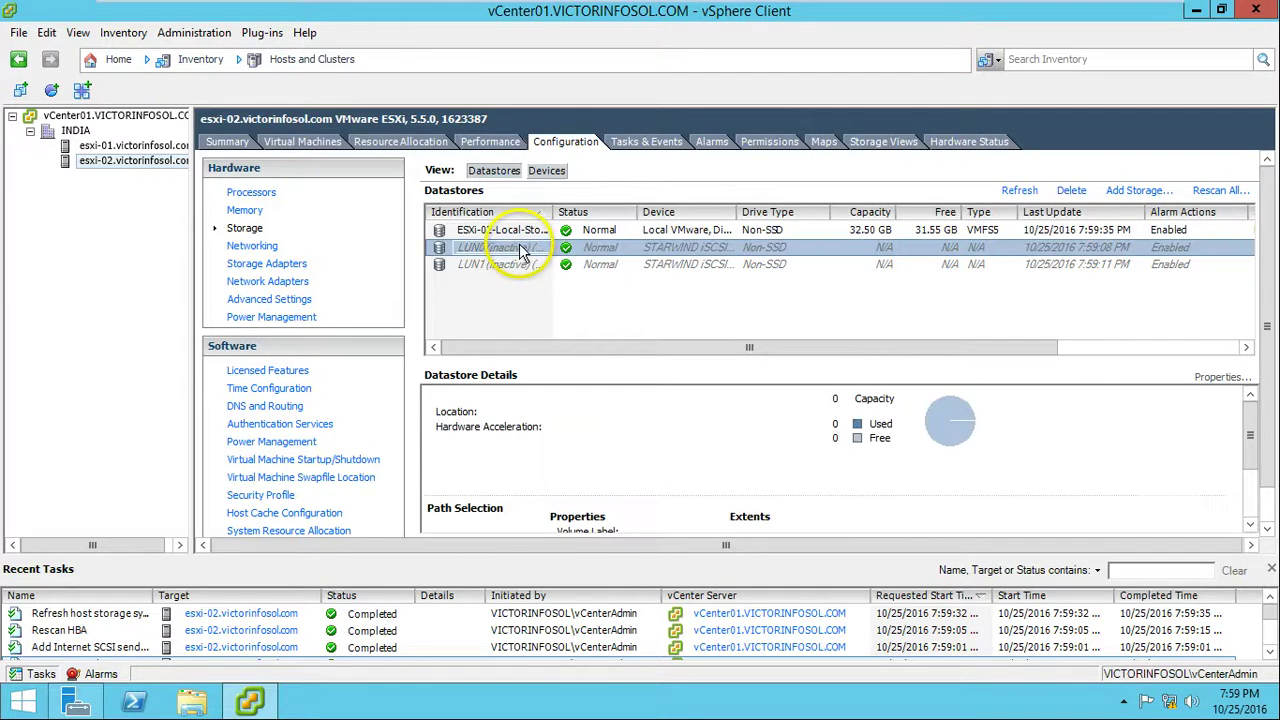
right_click(519, 247)
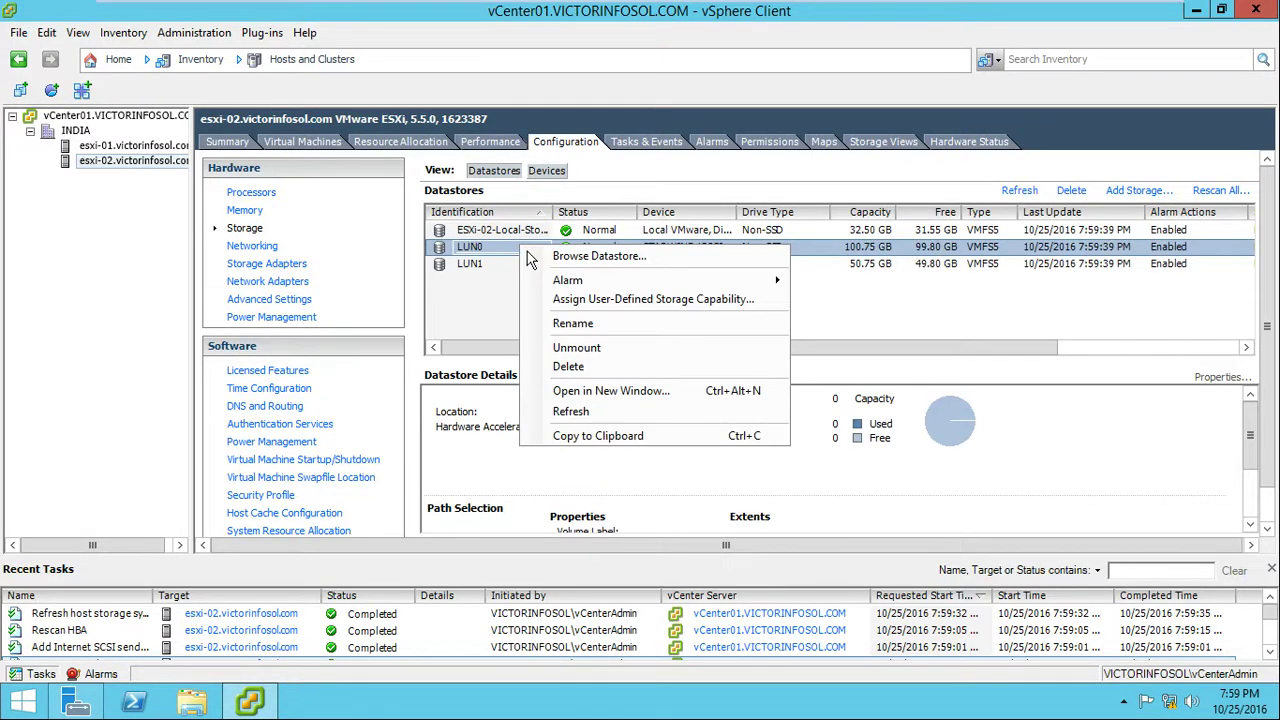
click(849, 325)
click(1019, 190)
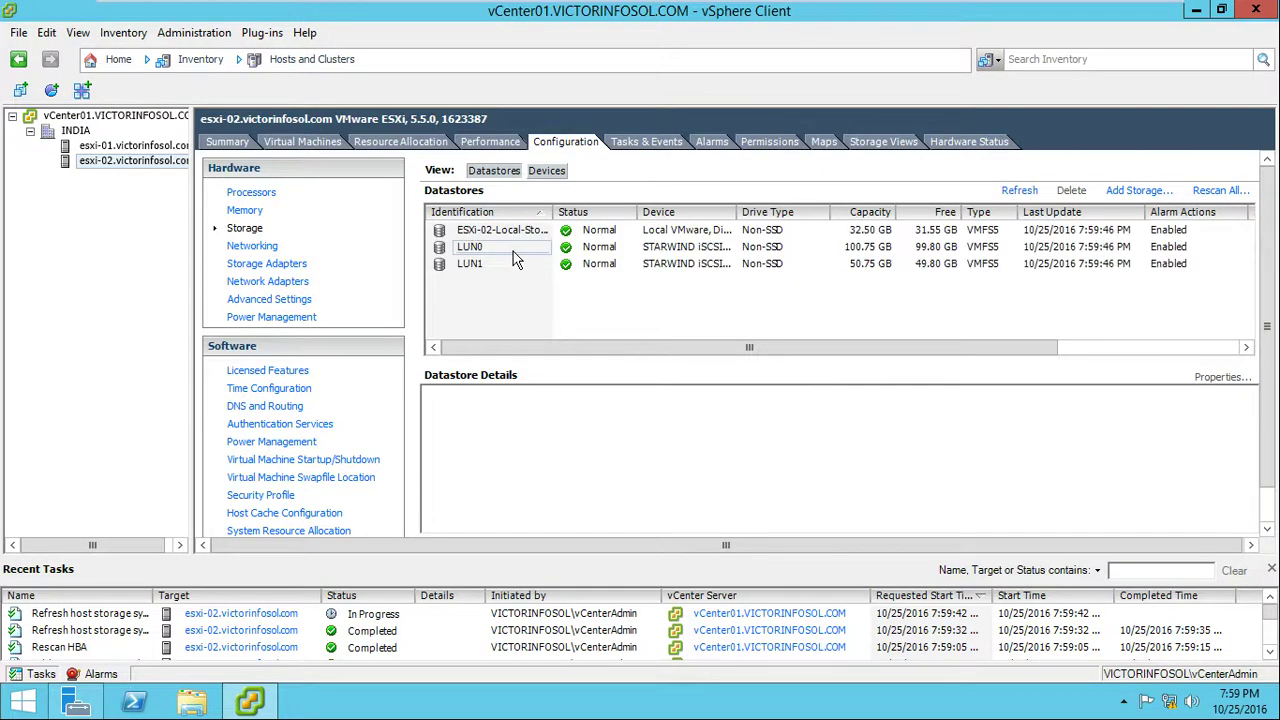
click(560, 247)
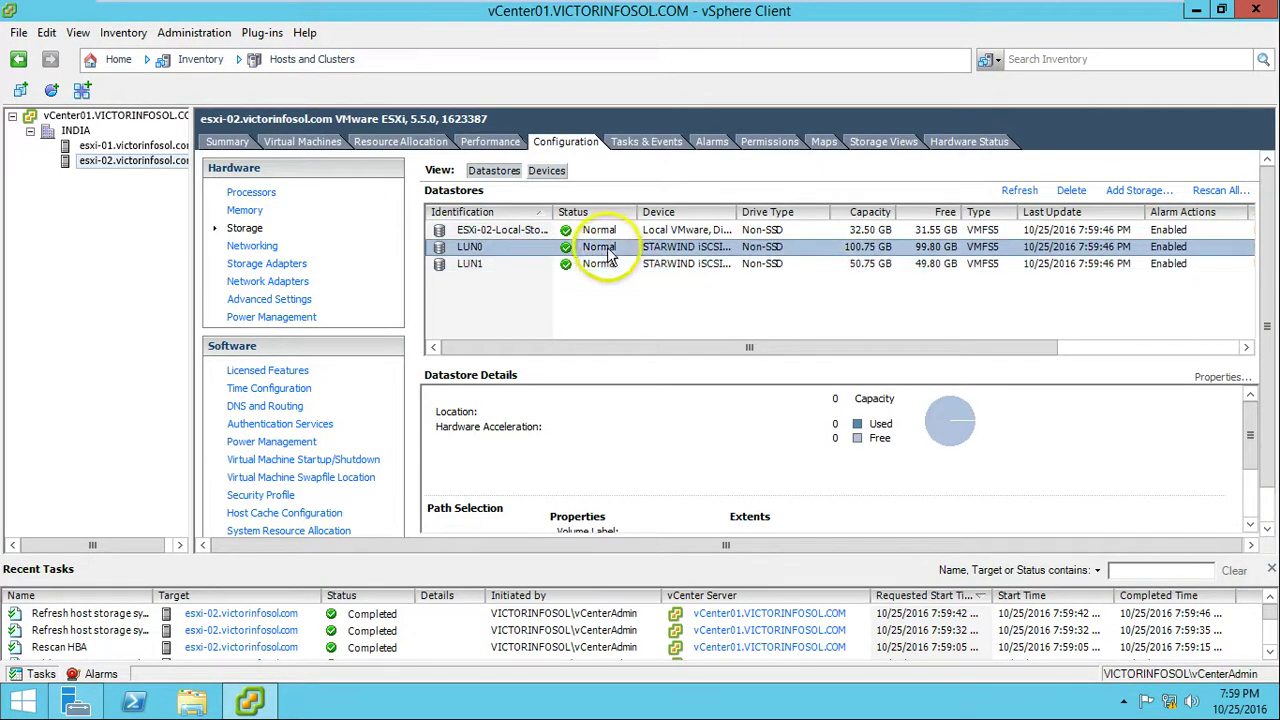
Compare LUN0 on esxi-01 with the LUN0 and LUN1 datastores on esxi-02
click(133, 146)
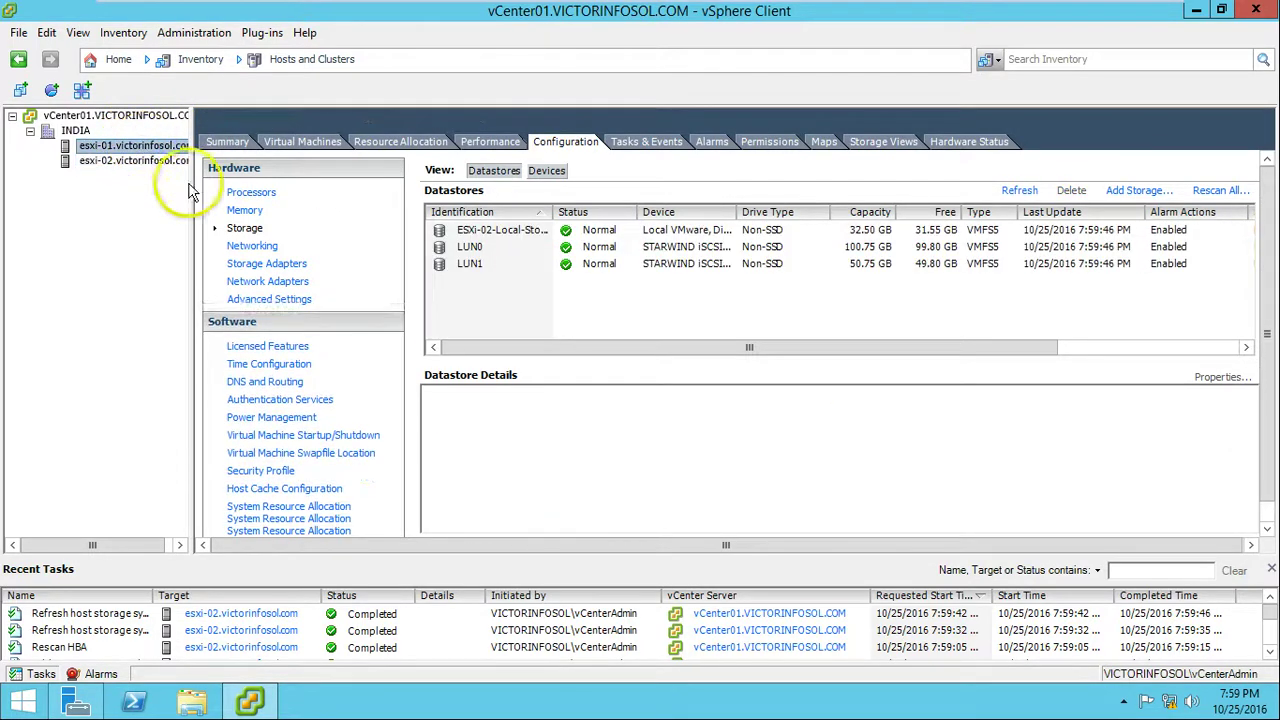
click(585, 250)
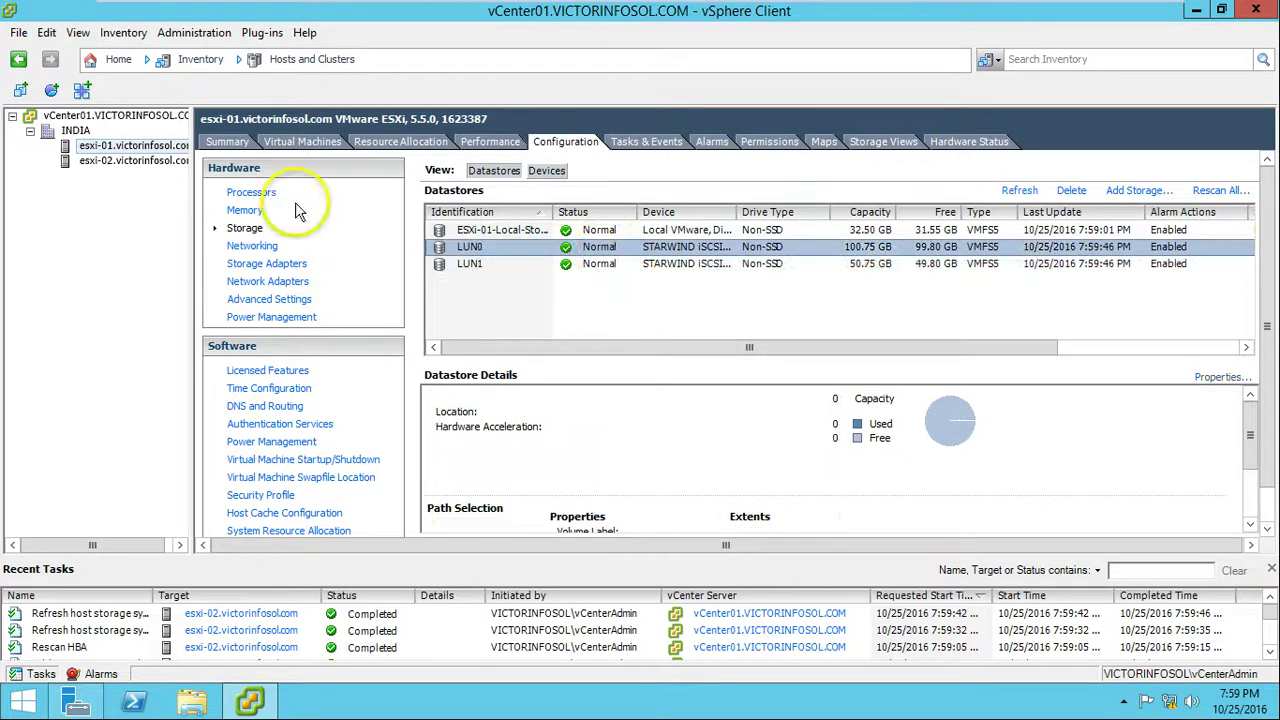
click(130, 161)
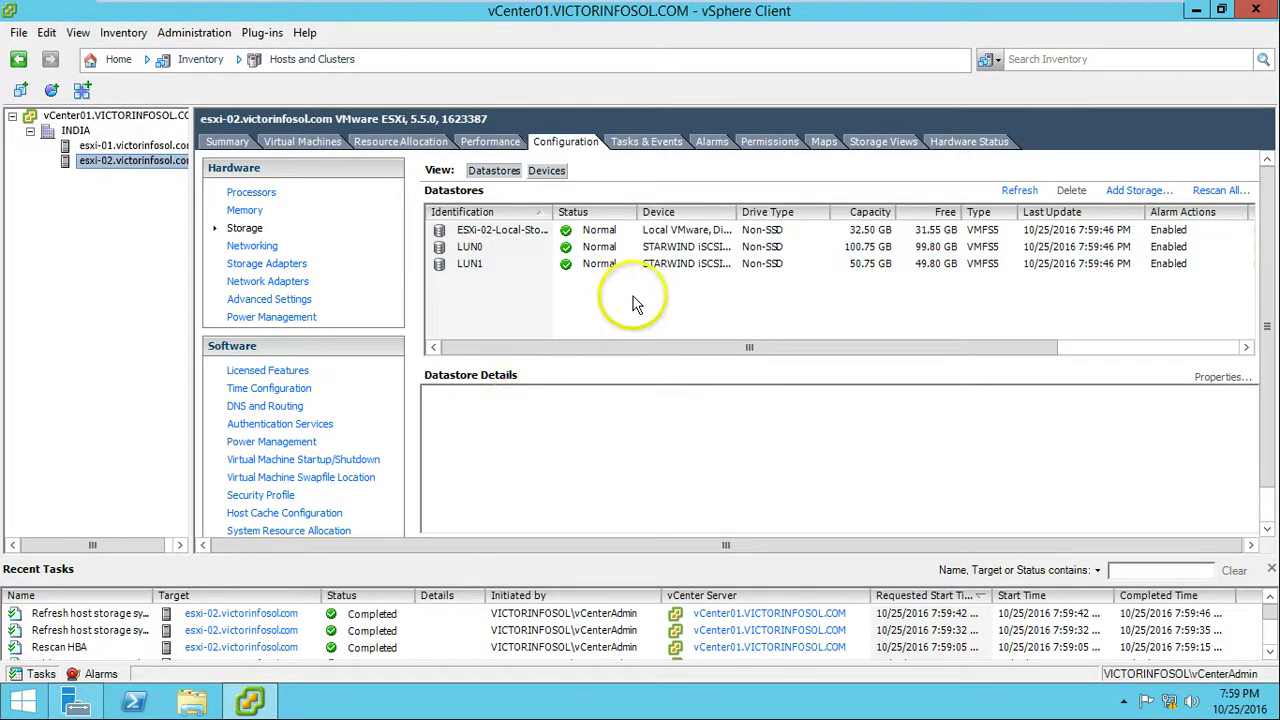
click(590, 266)
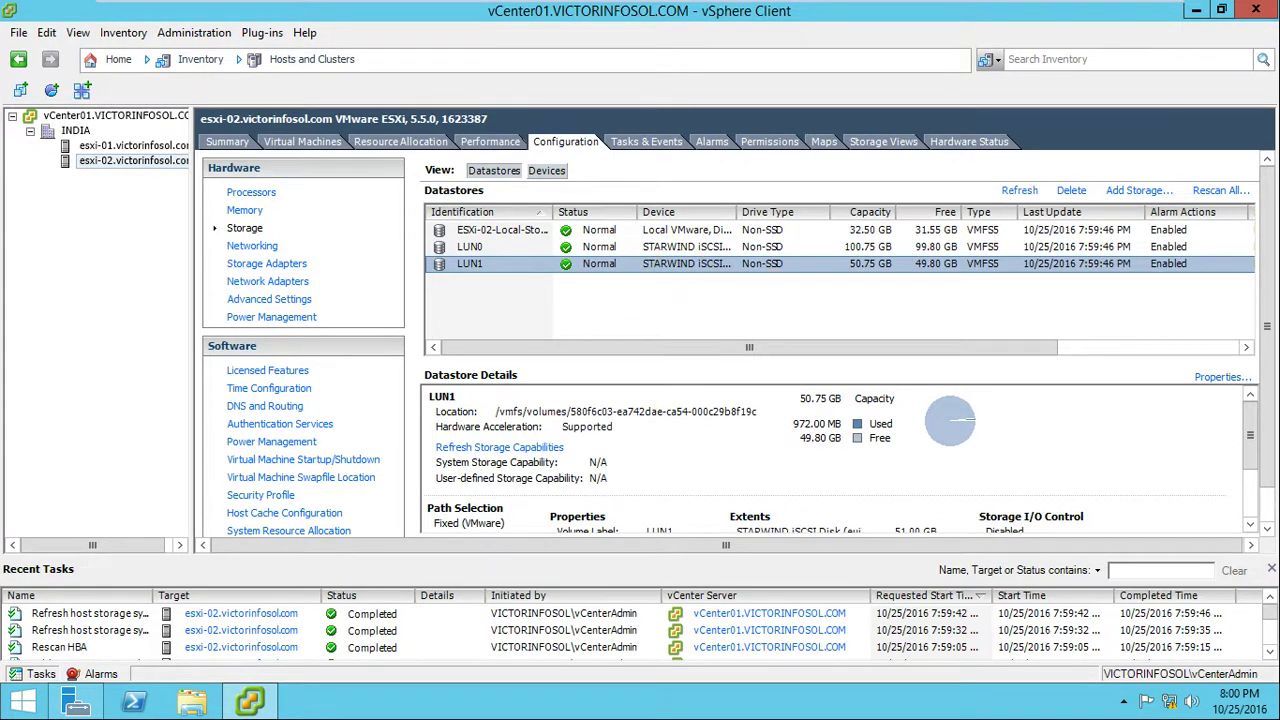
Bring up the StarWind console and inspect the two ESXi-01 iSCSI sessions on target iSCSI01
click(1106, 12)
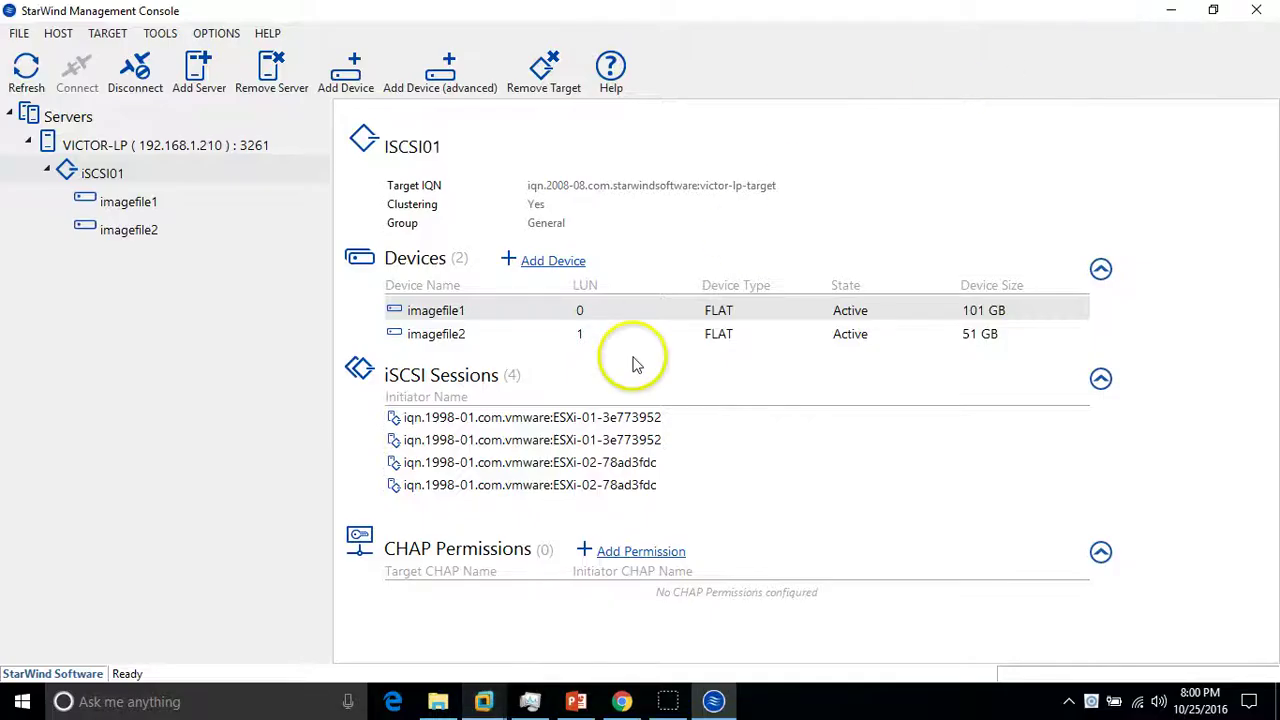
click(605, 424)
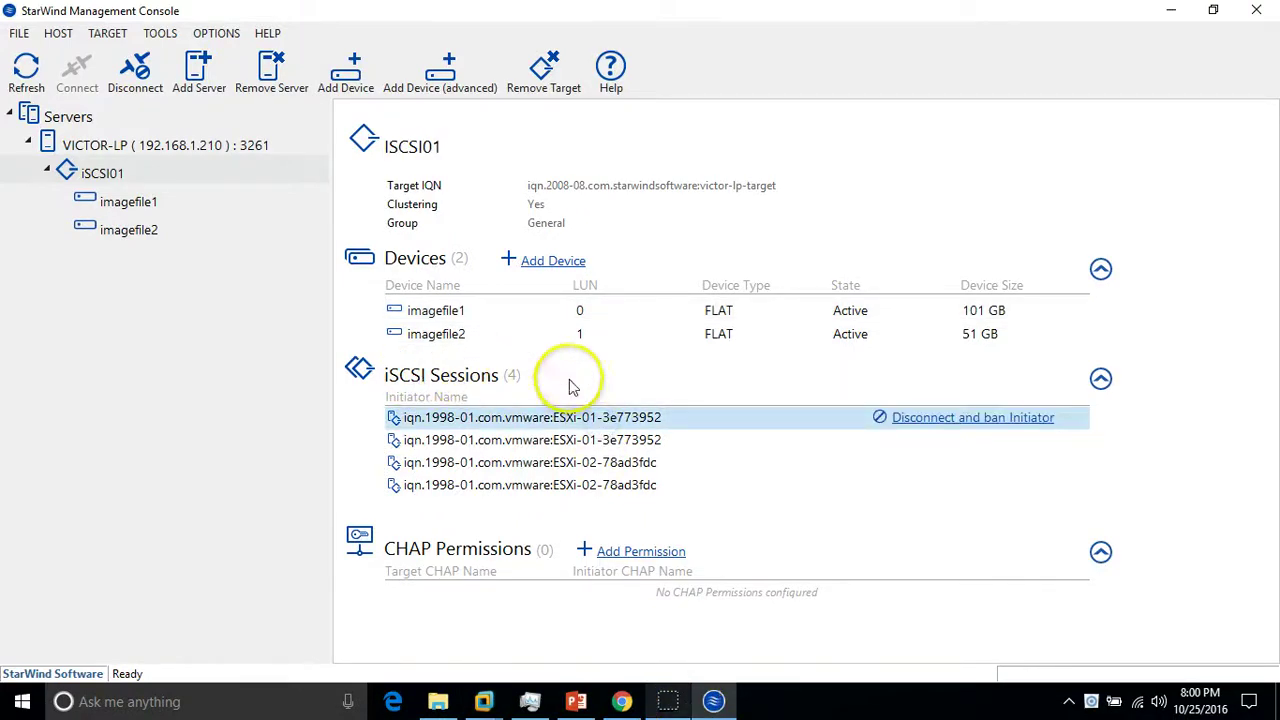
click(652, 442)
click(634, 460)
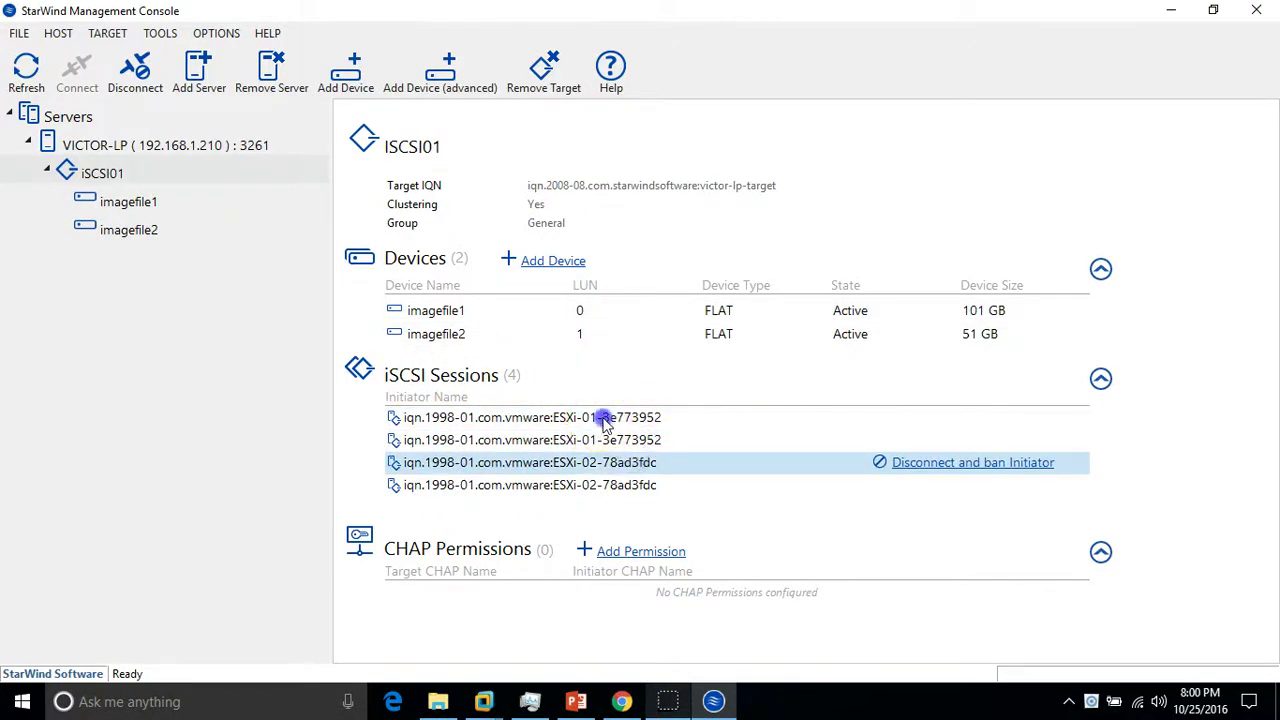
click(602, 417)
click(599, 441)
click(595, 417)
click(603, 441)
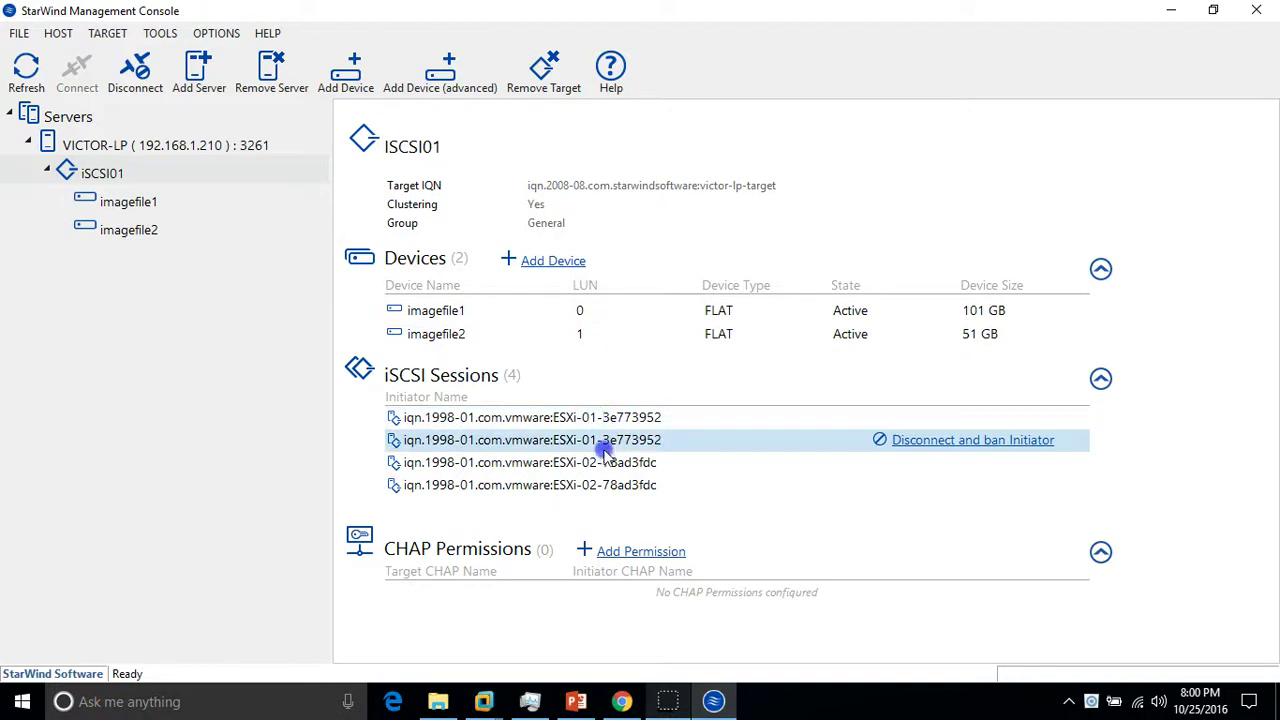
Inspect the two ESXi-02 iSCSI sessions, then recheck the ESXi-01 sessions
click(603, 463)
click(604, 485)
click(612, 463)
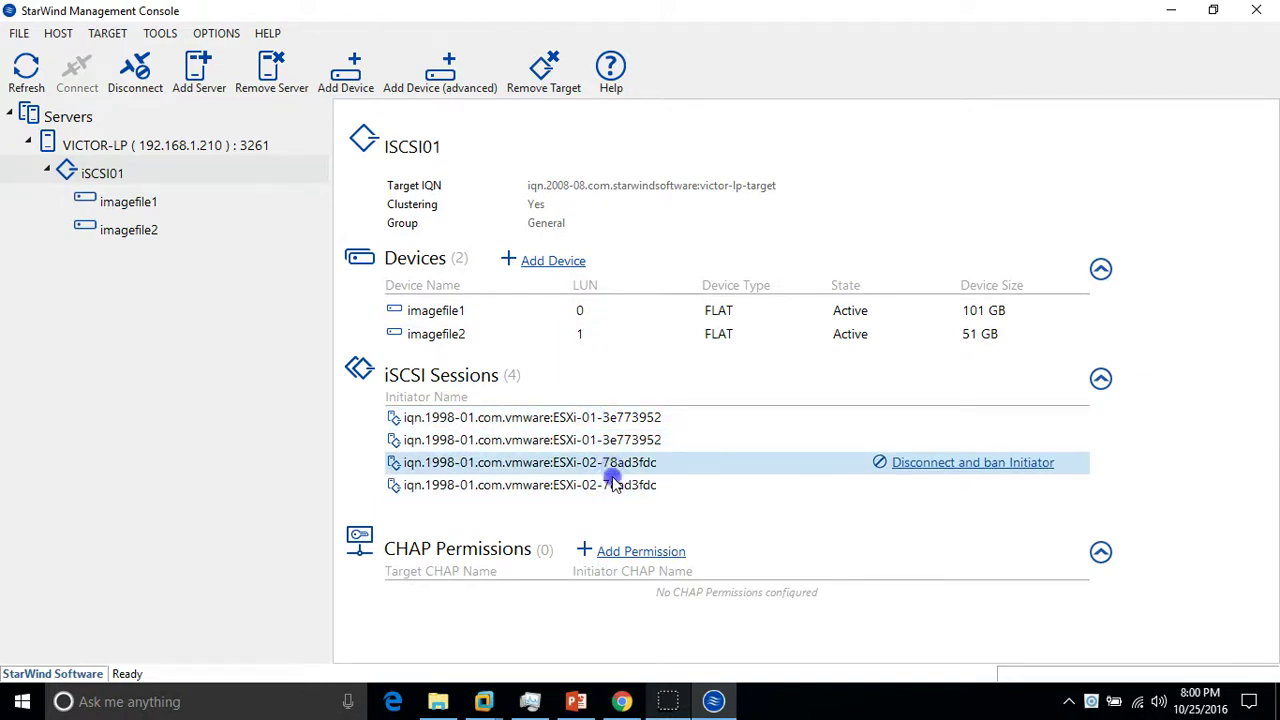
click(622, 483)
click(630, 462)
click(644, 440)
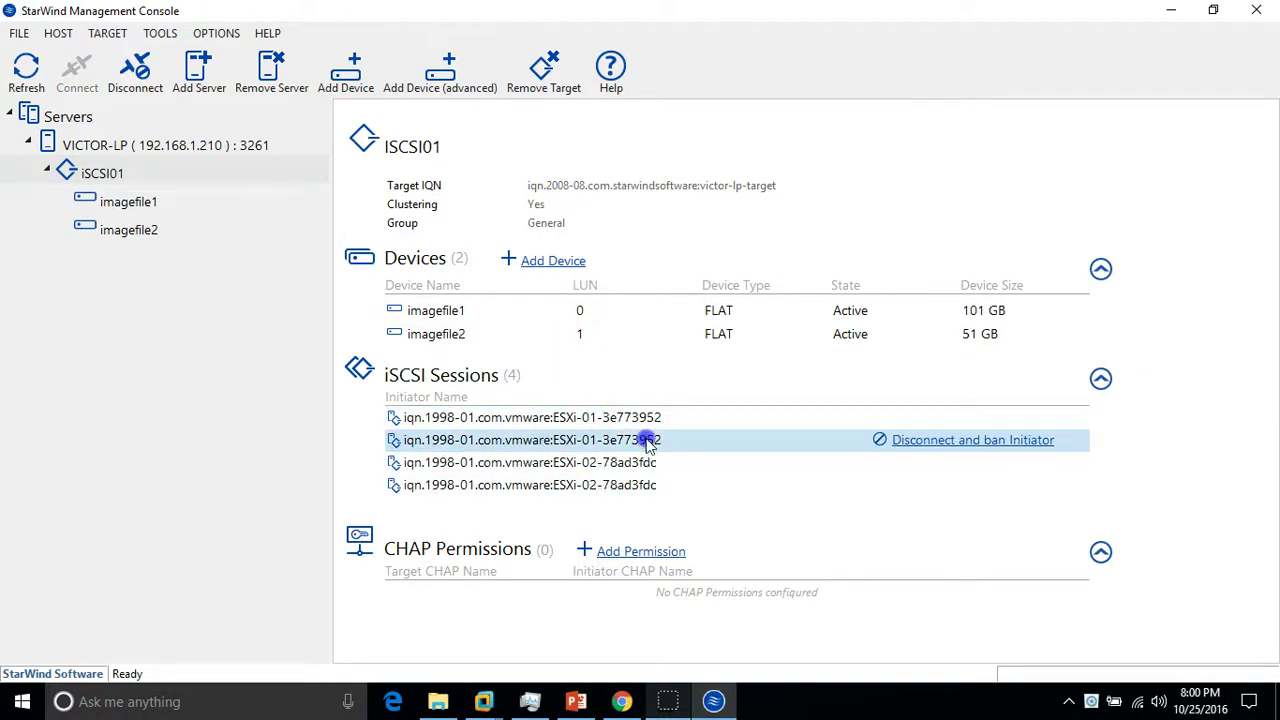
click(656, 417)
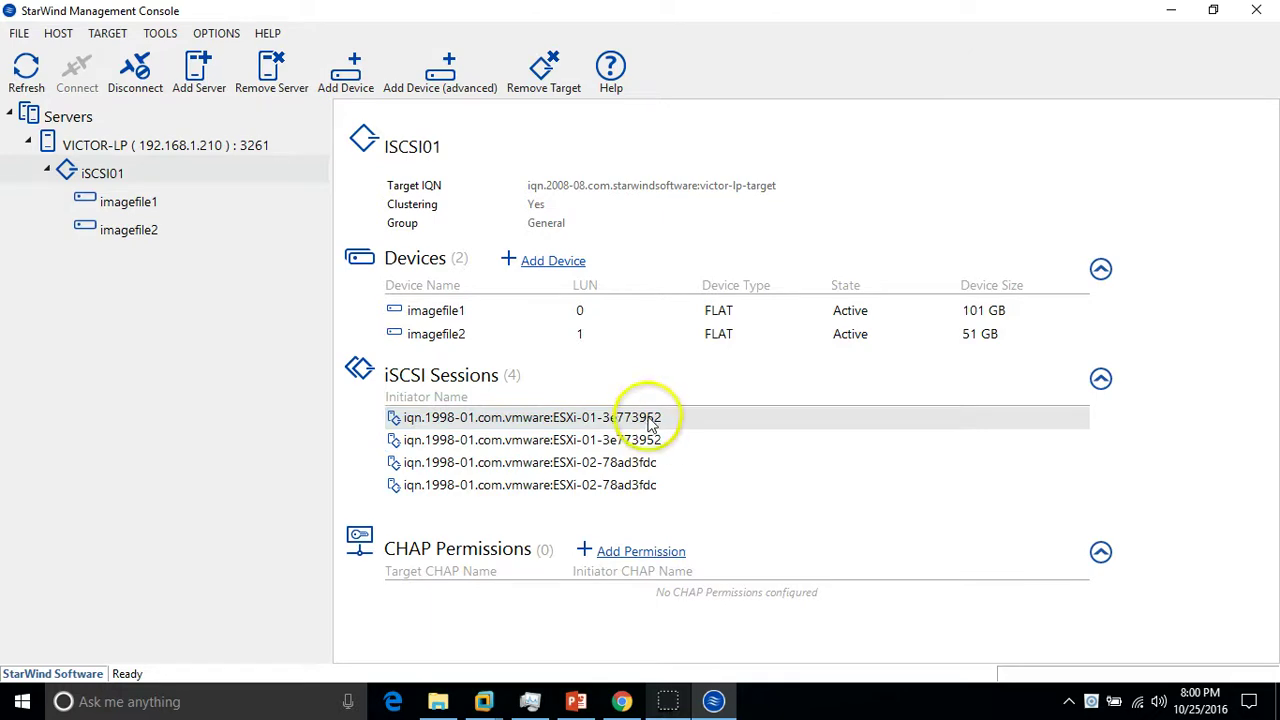
Return to the PowerPoint slide show and advance to the closing thank-you slide 3
click(576, 700)
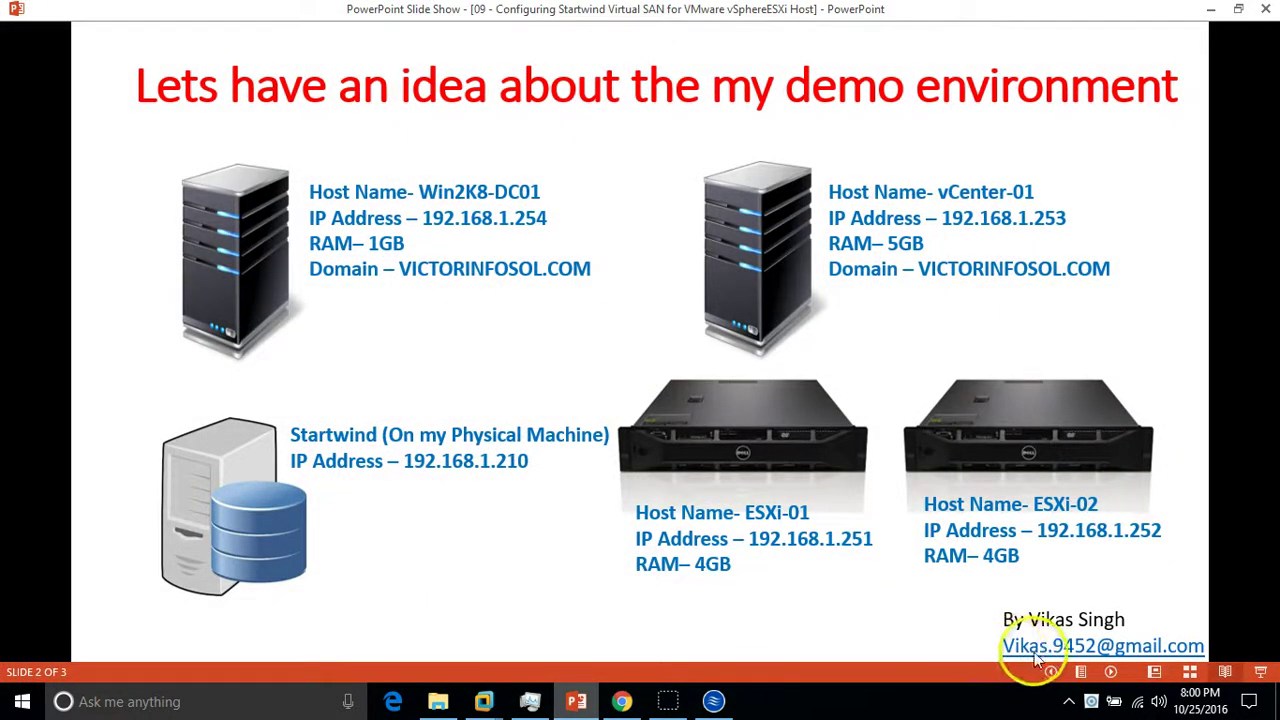
click(1110, 671)
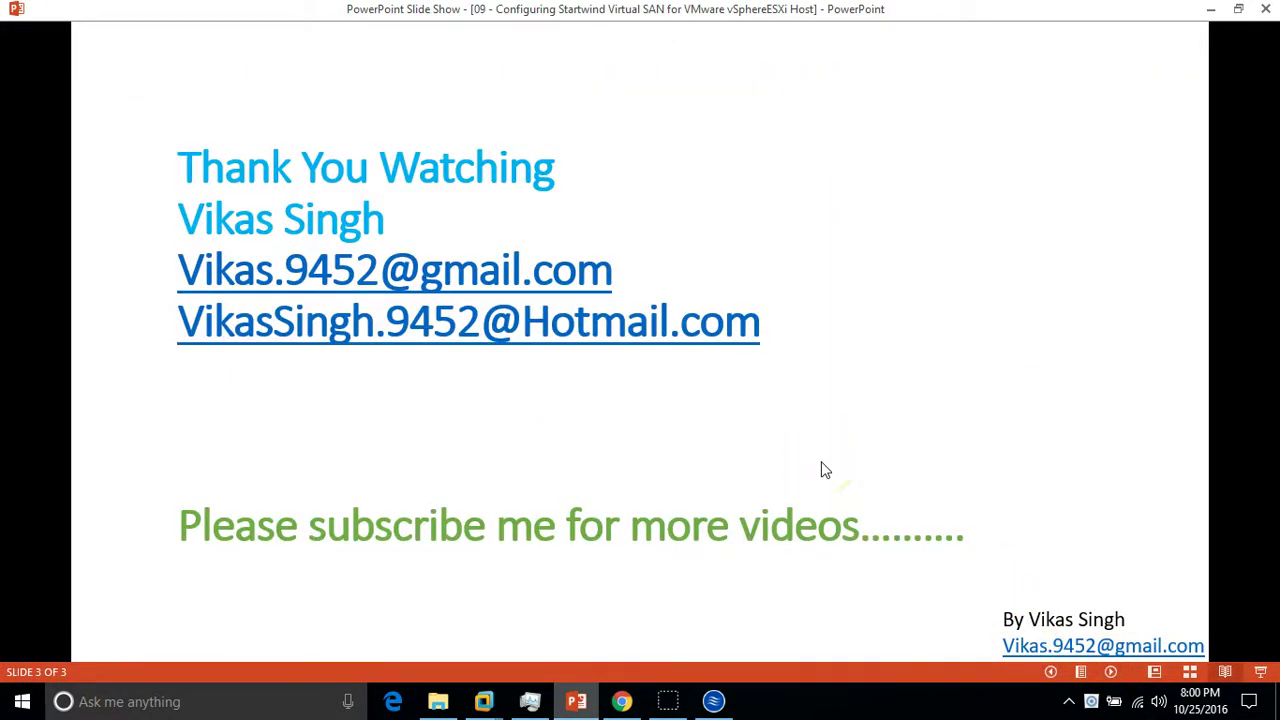